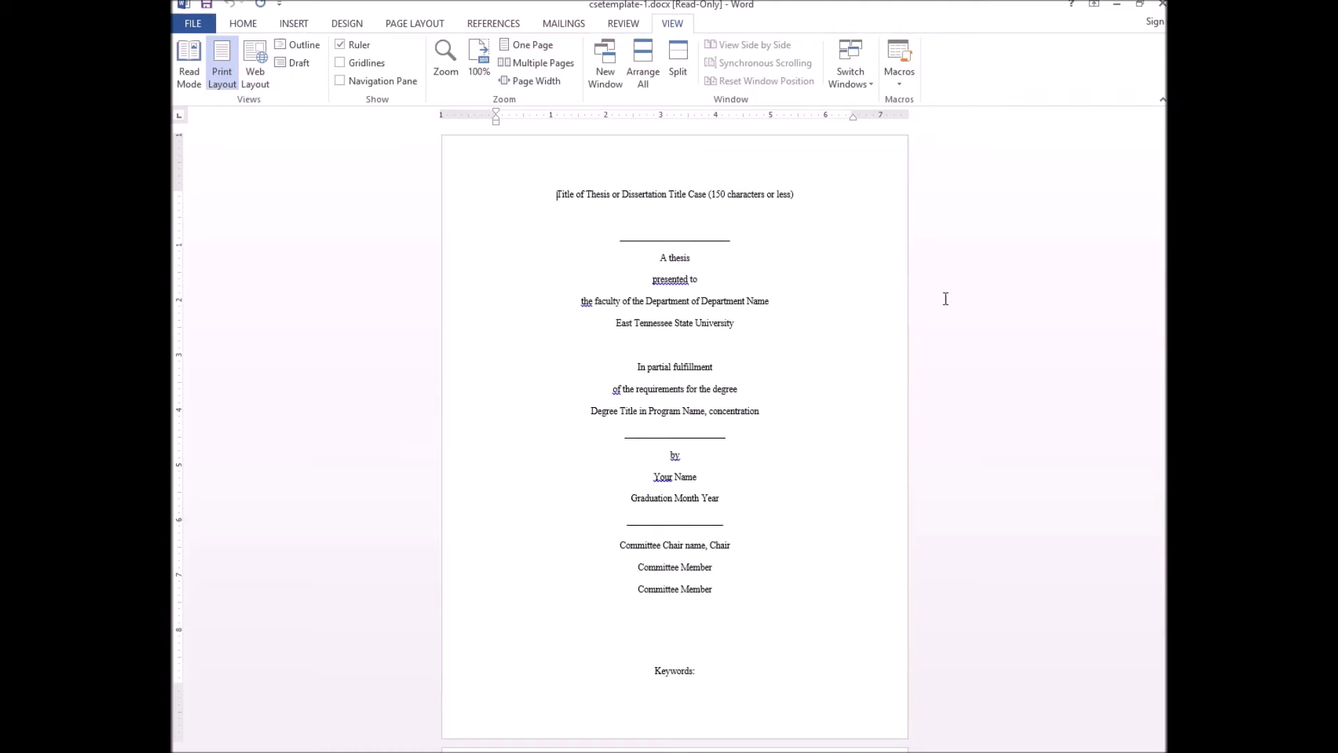
- Switch to the browser and review the list of thesis templates by department on the Templates page
key("ctrl+Home")
key("alt+Tab")
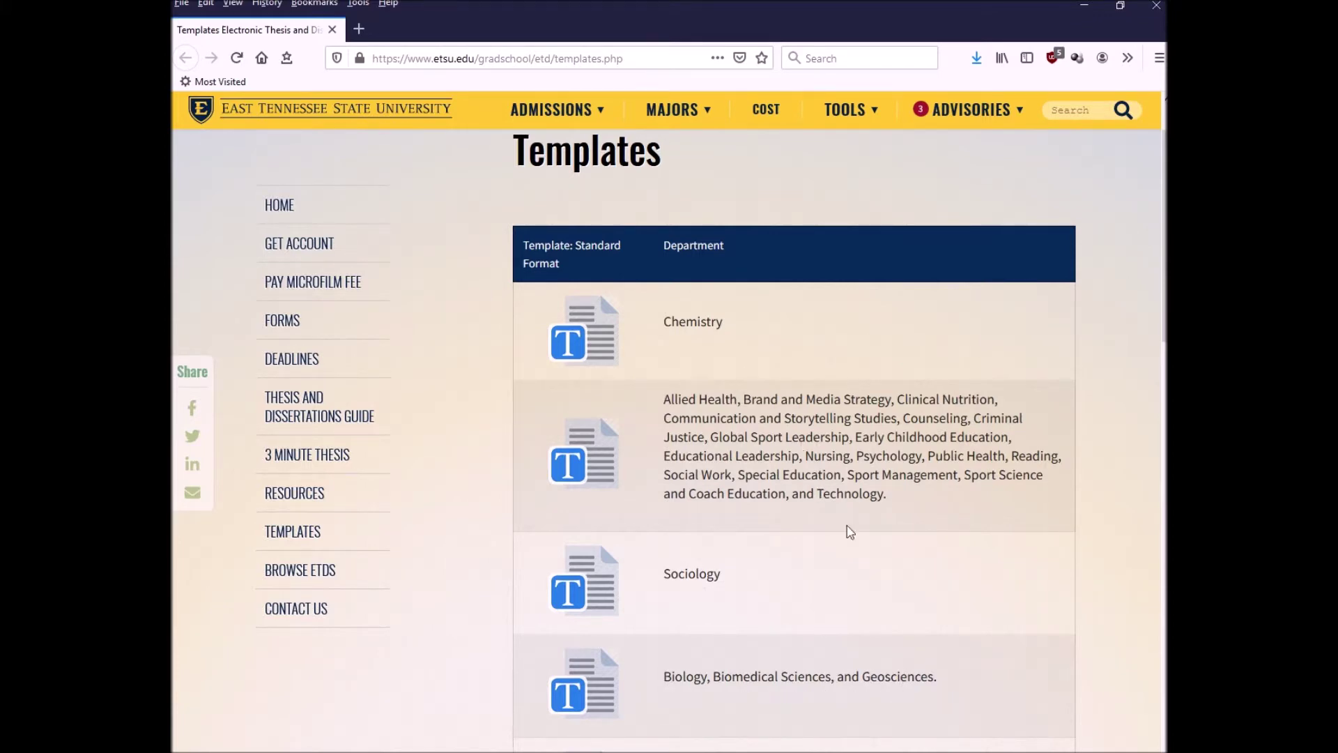
scroll(854, 532, "down", 1)
scroll(854, 532, "down", 2)
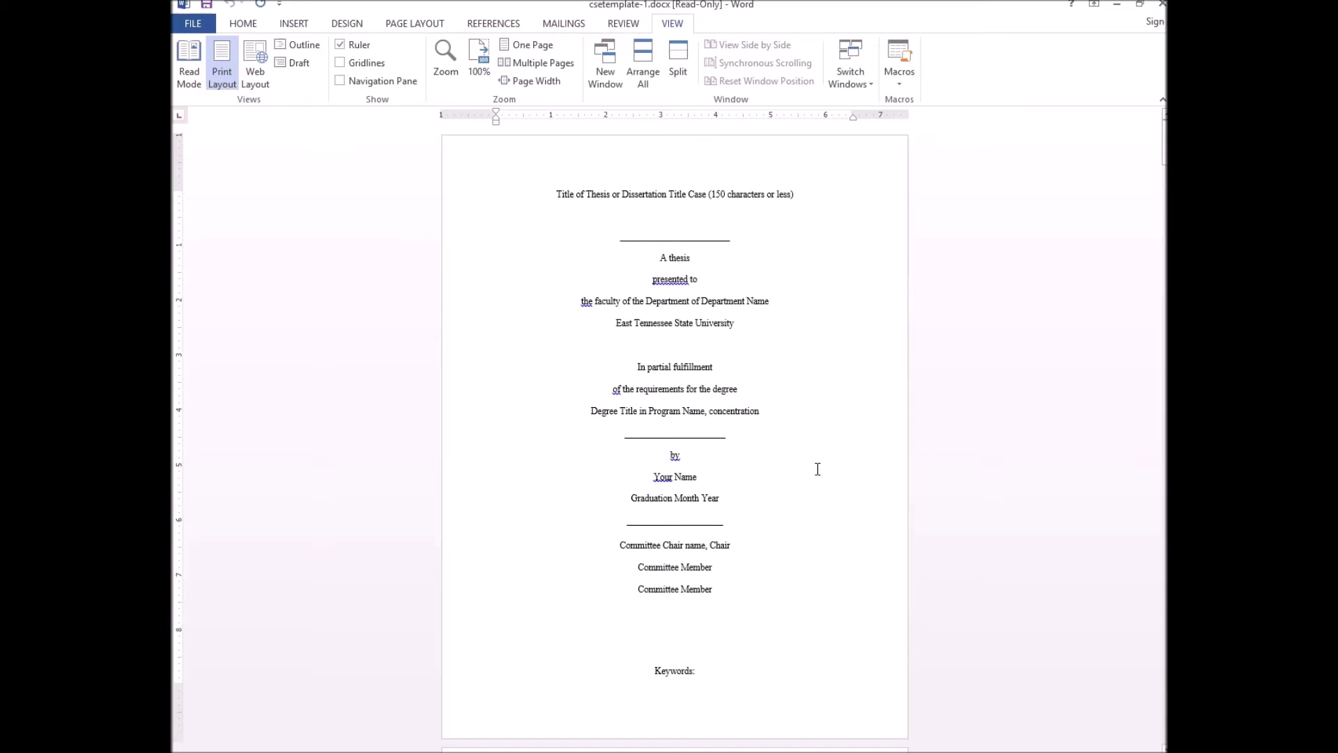
- Lengthen the title on the title page by copying the placeholder title and pasting it twice in place of the original
left_click_drag(614, 191, 794, 199)
key("ctrl+c")
key("Delete")
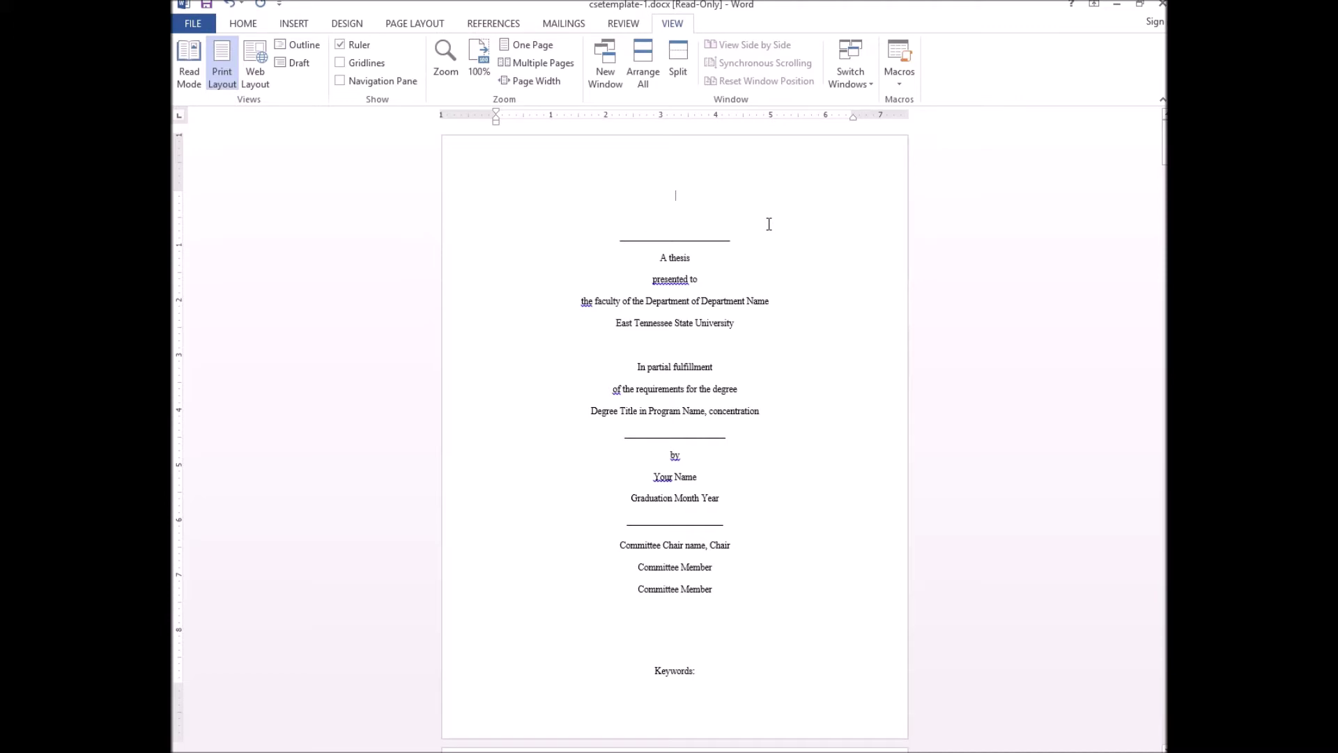
key("ctrl+v")
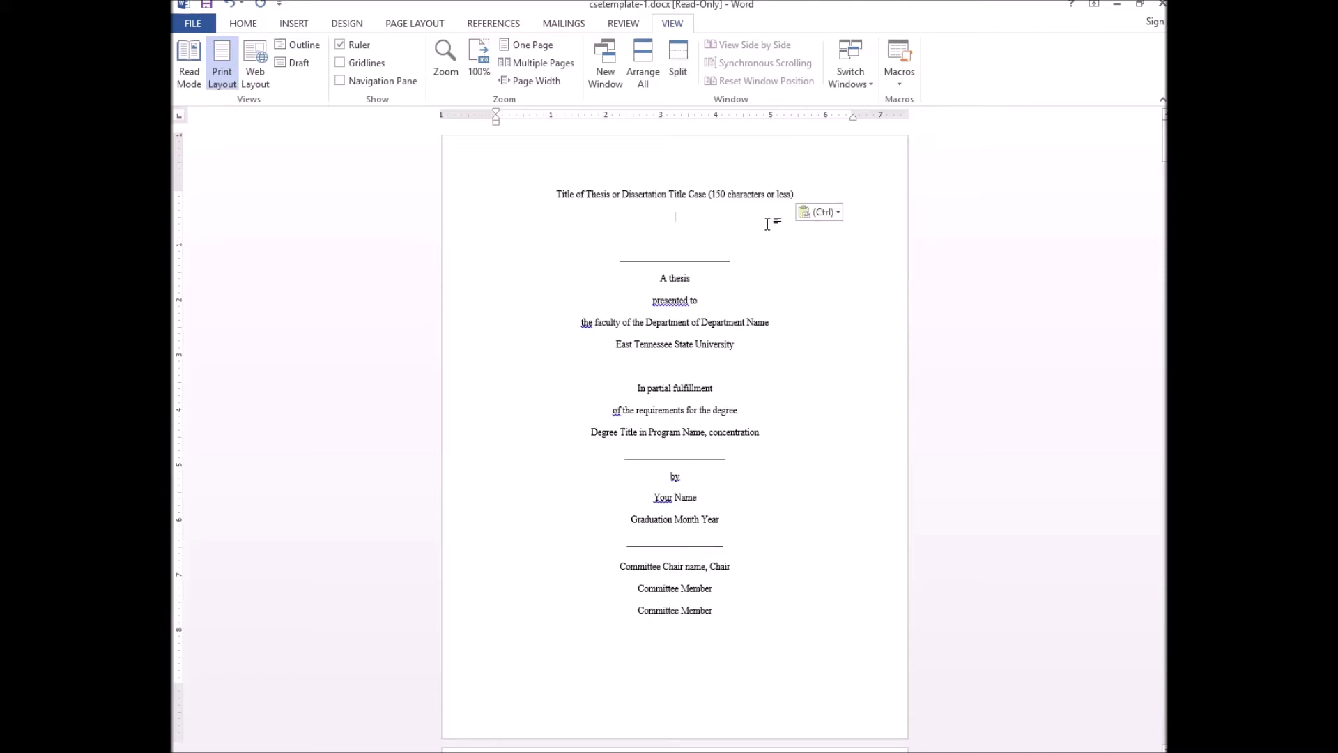
key("ctrl+v")
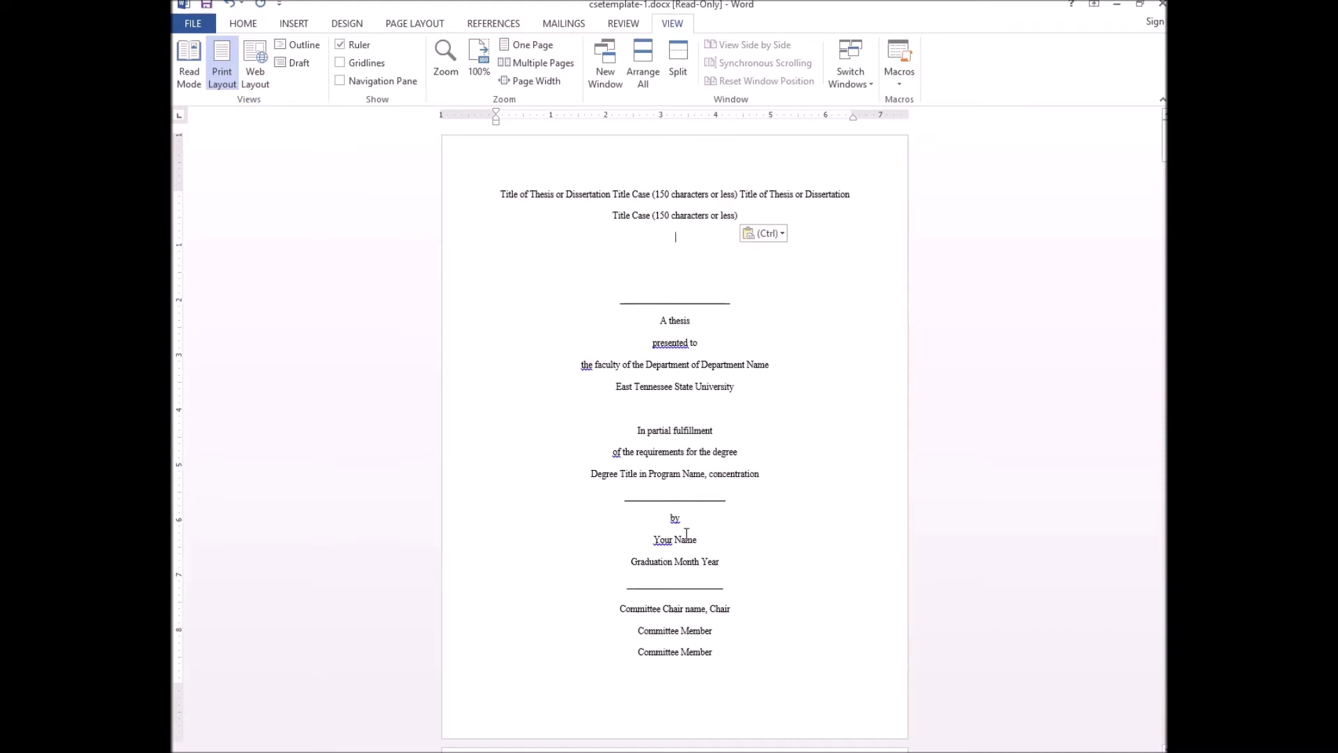
- Delete the extra blank lines between the lengthened title and the first horizontal rule on the title page
scroll(700, 683, "down", 2)
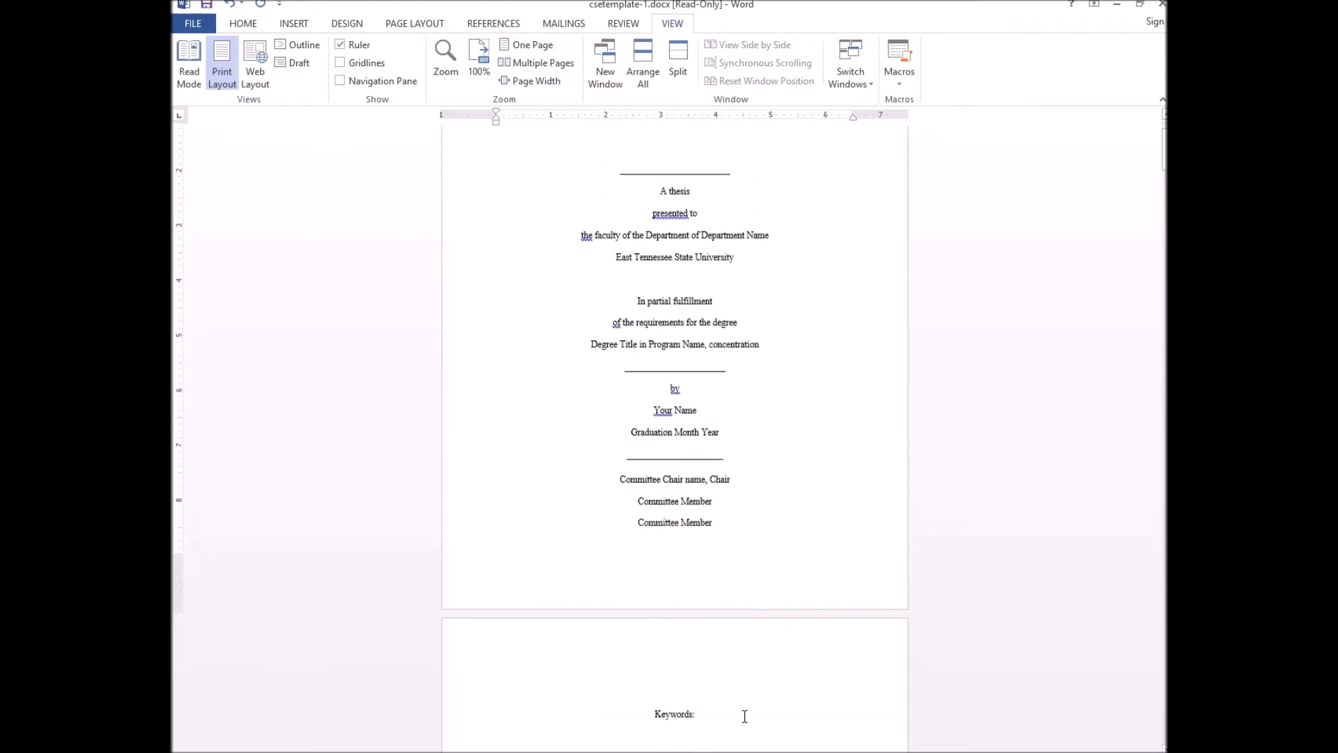
scroll(735, 697, "up", 1)
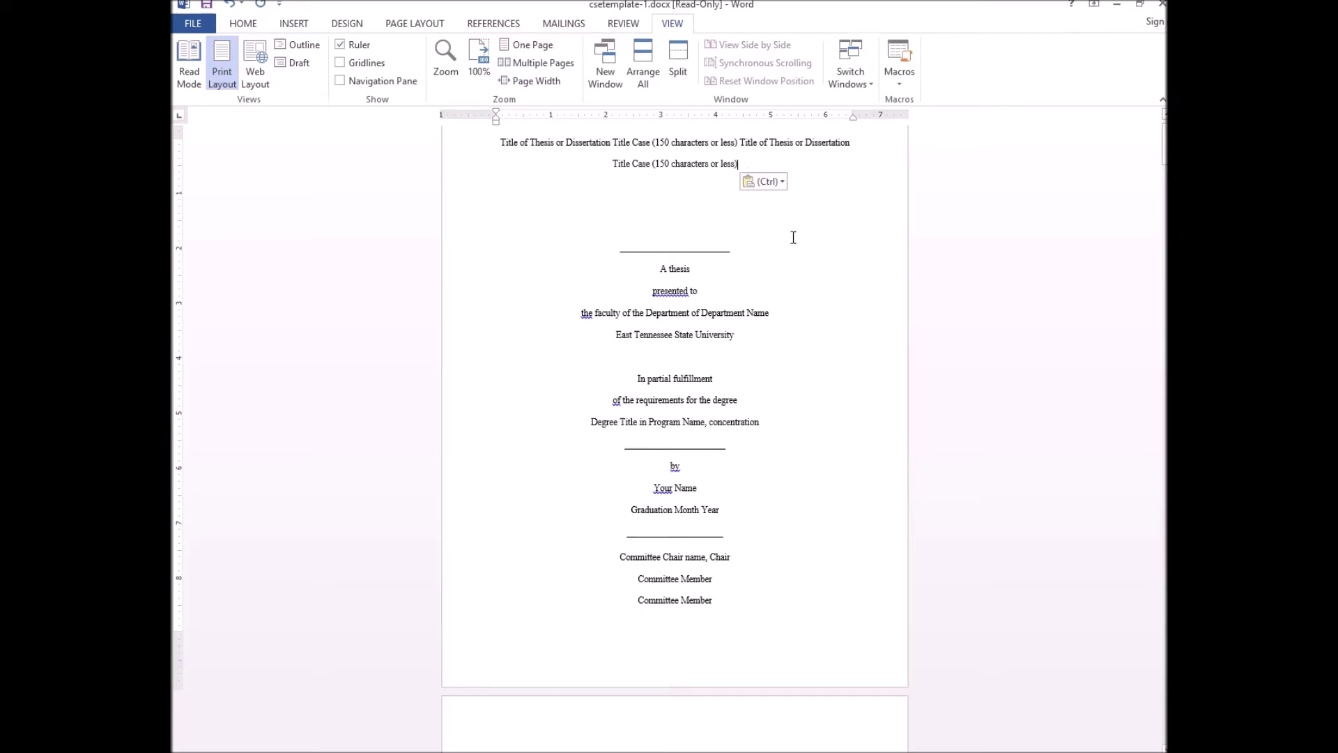
key("Delete")
key("Delete")
key("Delete")
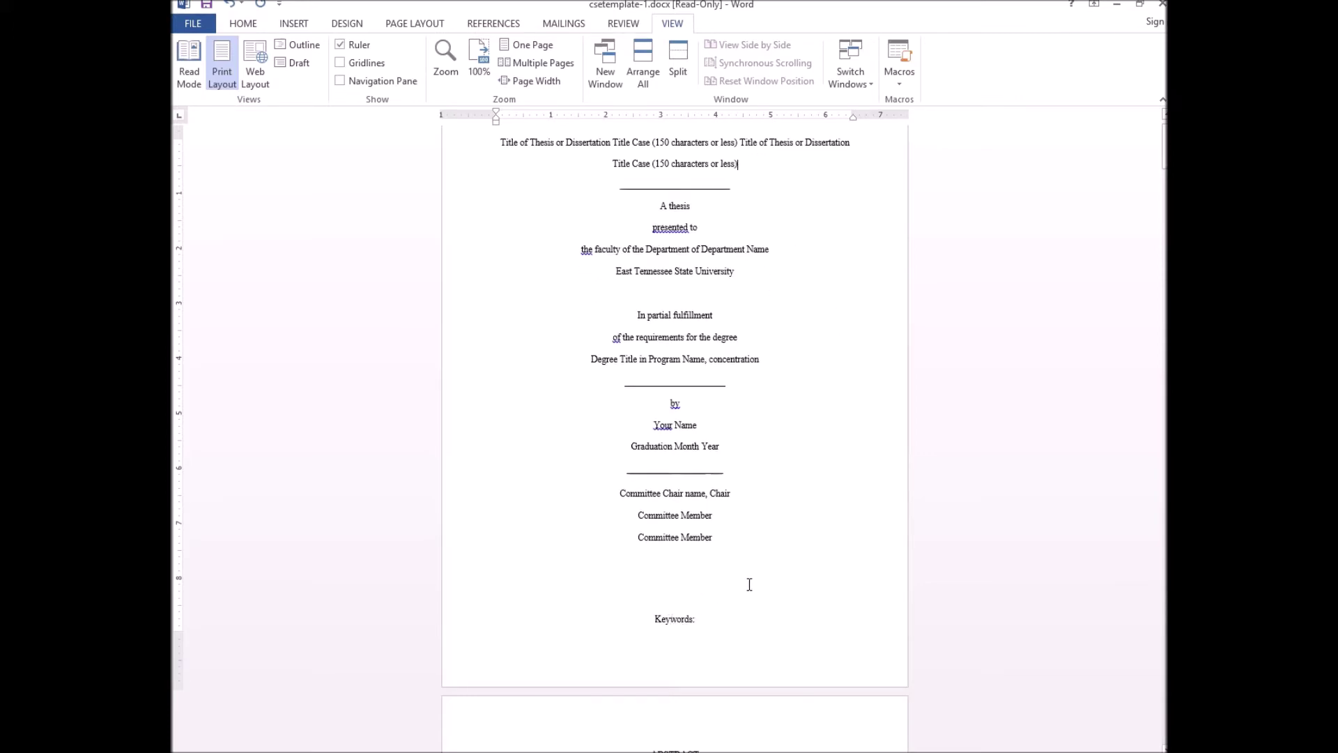
left_click(672, 566)
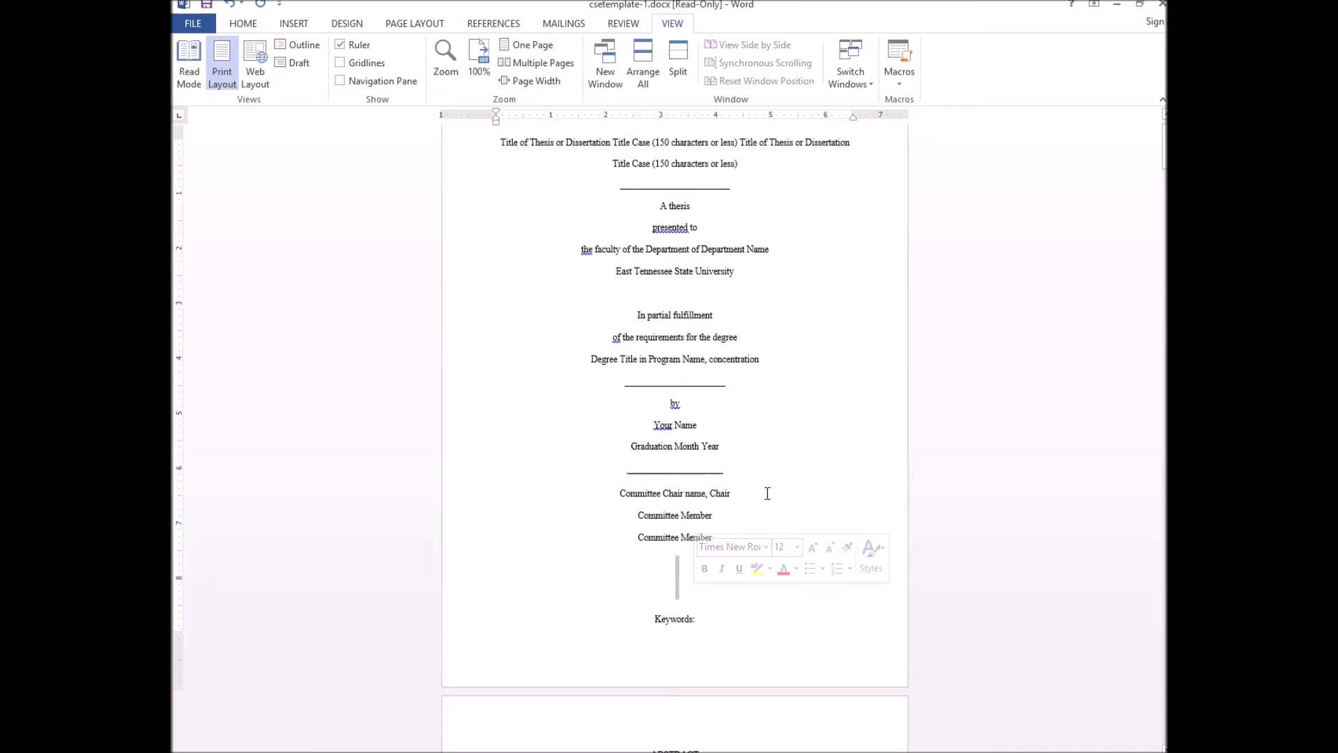
- Replace the word "thesis" with "dissertation" in the "A thesis" line of the title page
scroll(768, 493, "up", 1)
scroll(767, 493, "down", 1)
scroll(758, 299, "up", 1)
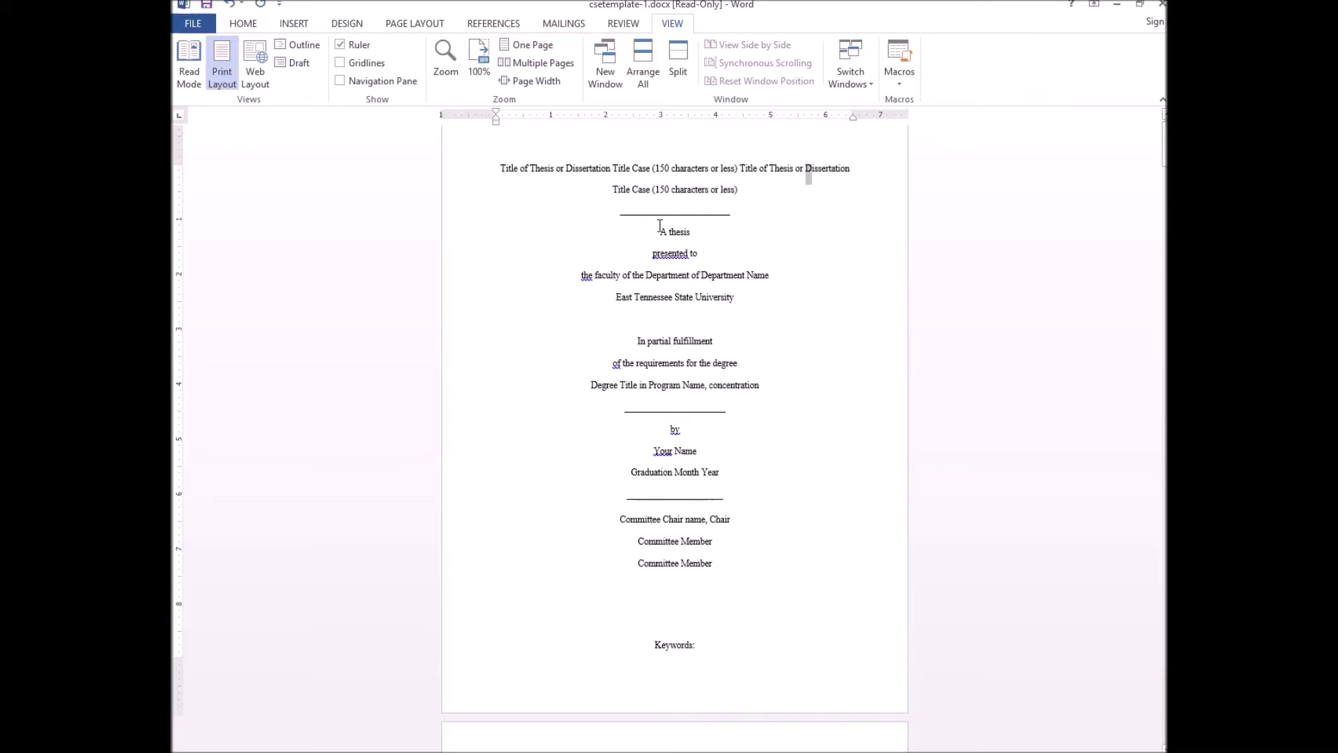
double_click(685, 225)
type("dissertation")
- Replace the degree placeholder line with "Master of Science in Chemistry, concentration in"
left_click_drag(701, 277, 769, 277)
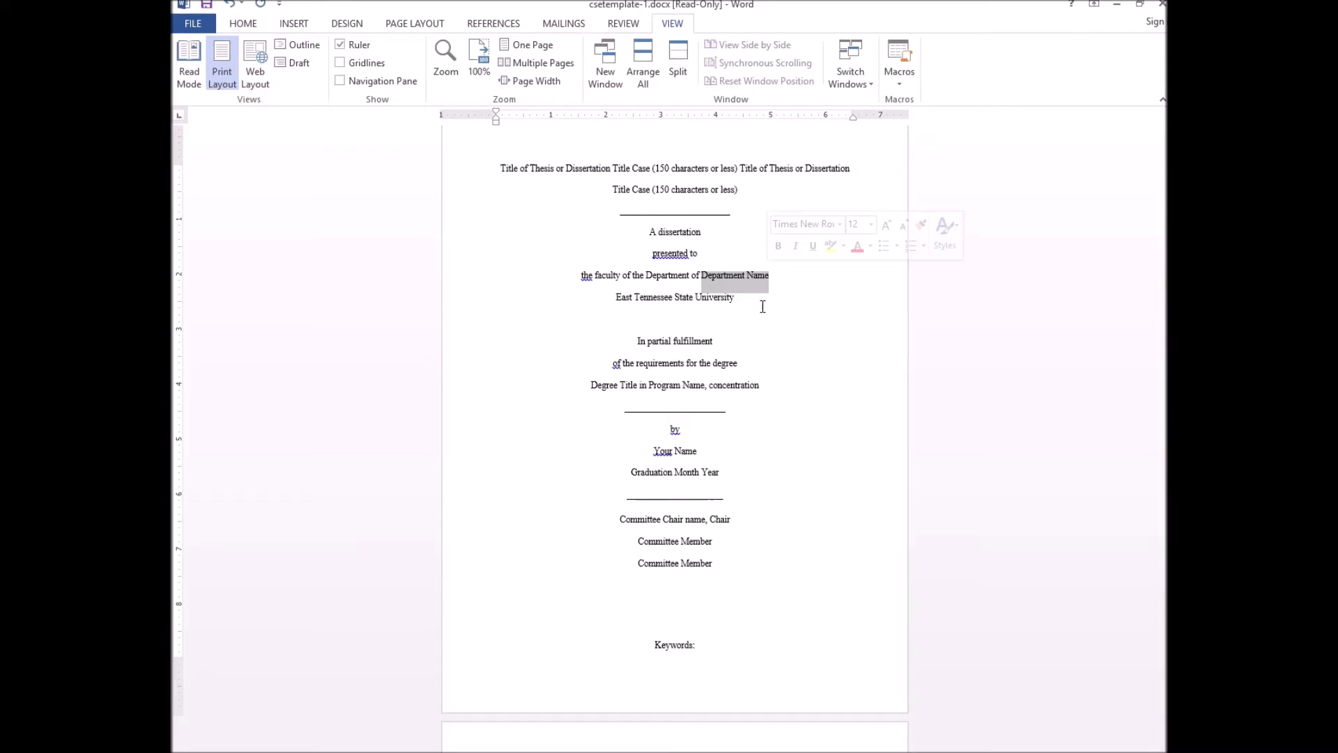
left_click(719, 333)
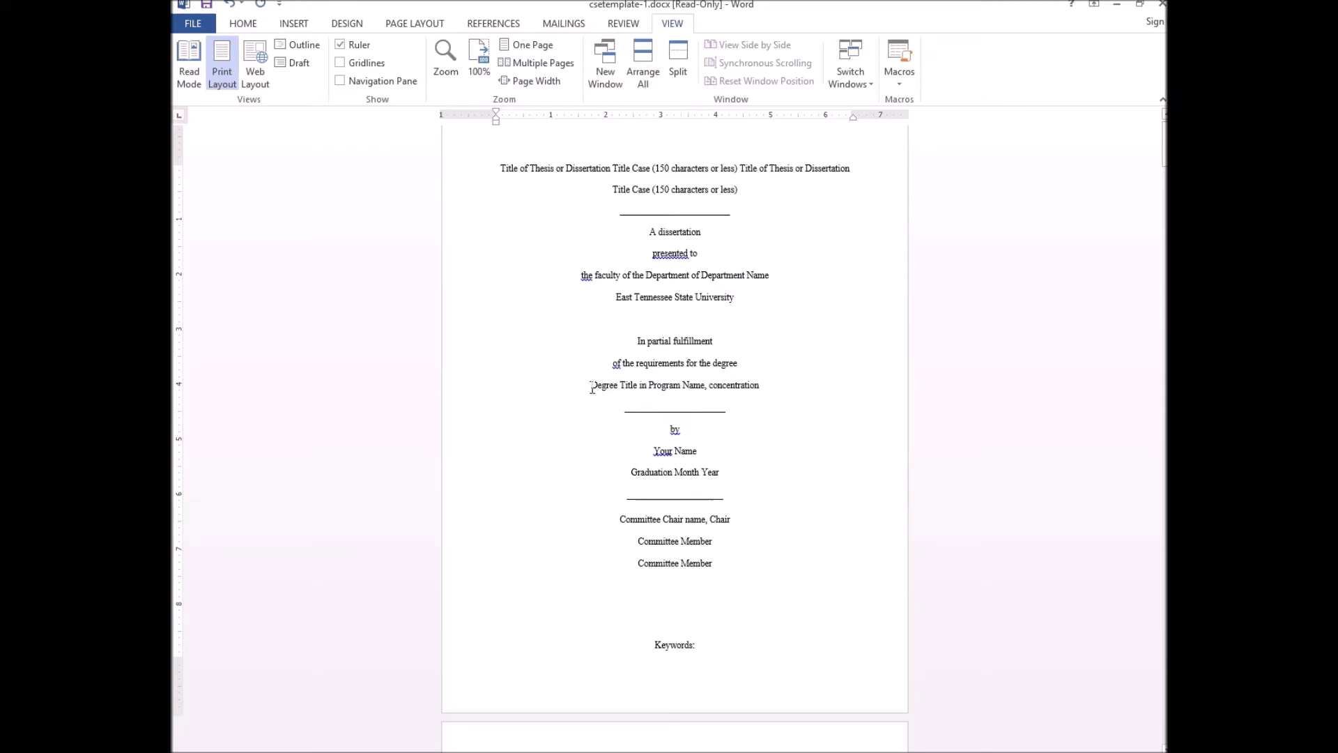
left_click_drag(593, 385, 751, 388)
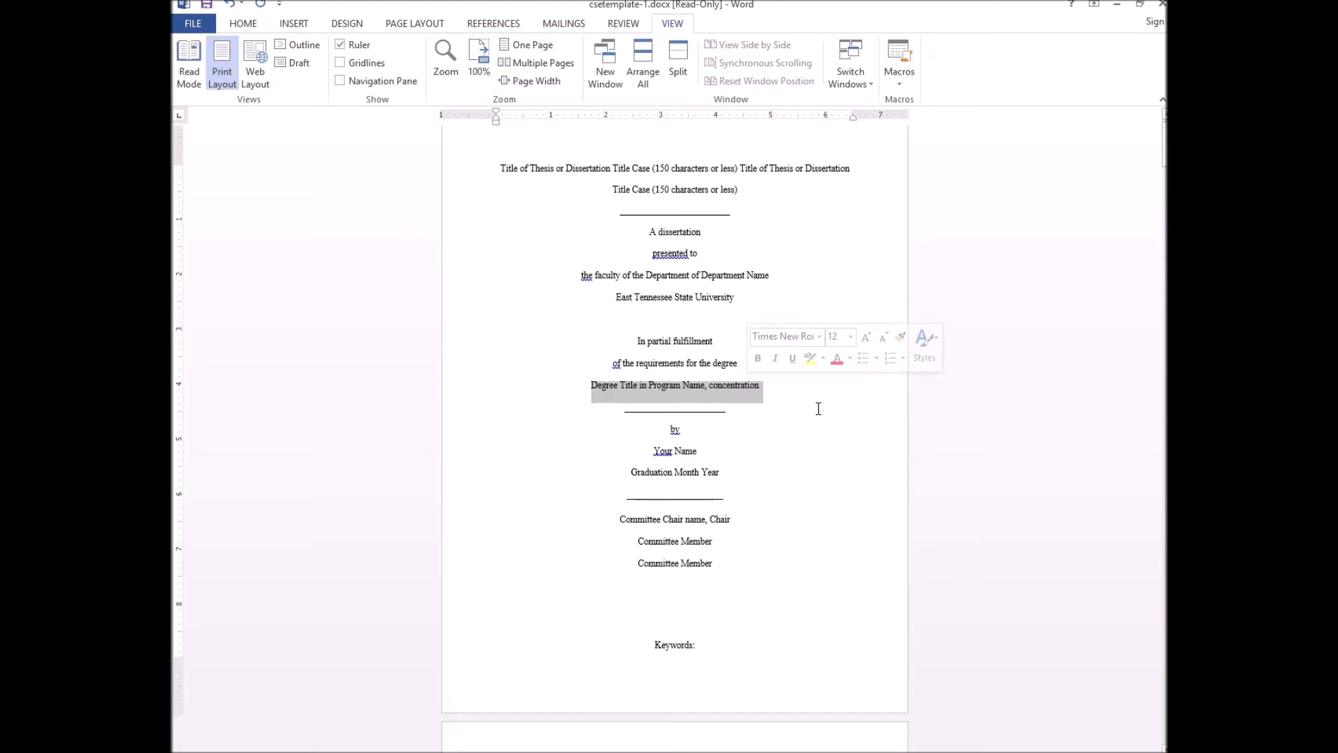
type("Master of Scie")
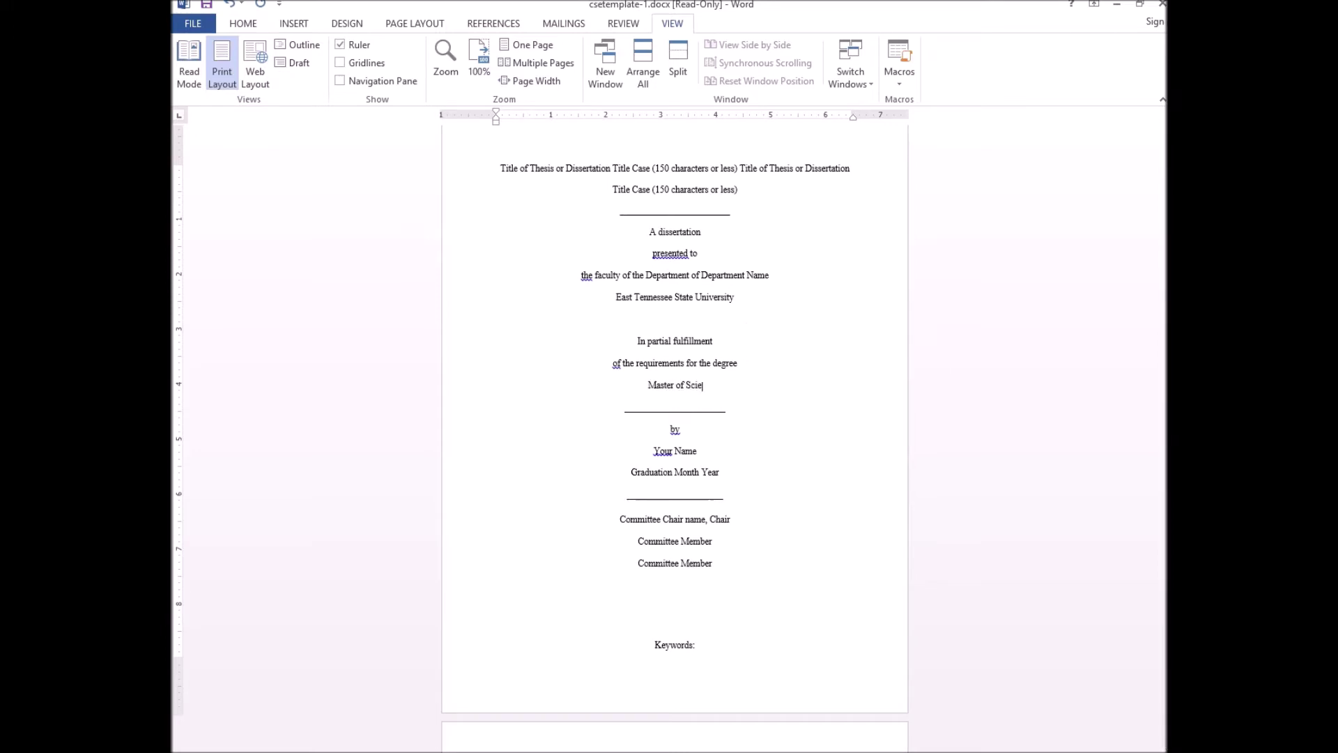
type("nce in Chemistry")
type(", concentration in")
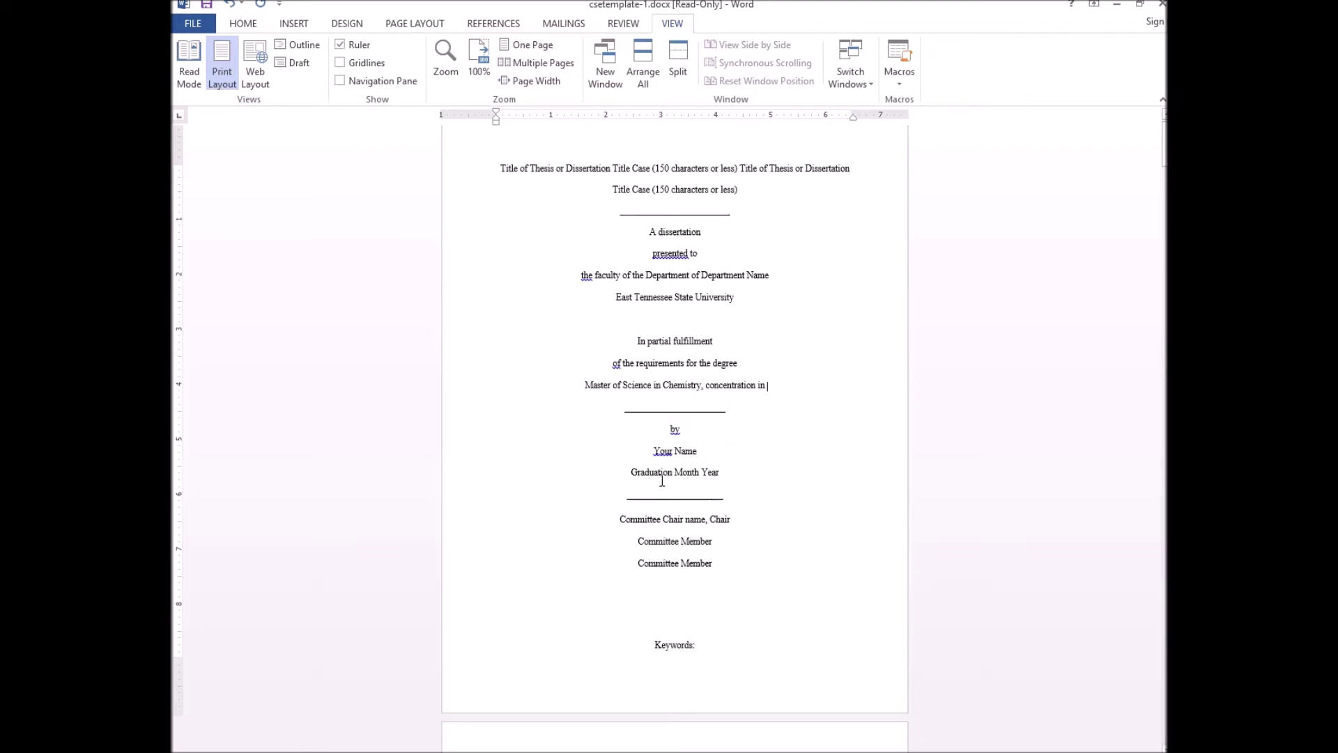
- Replace the graduation month and year placeholder on the title page with "August 2020"
left_click_drag(632, 473, 701, 474)
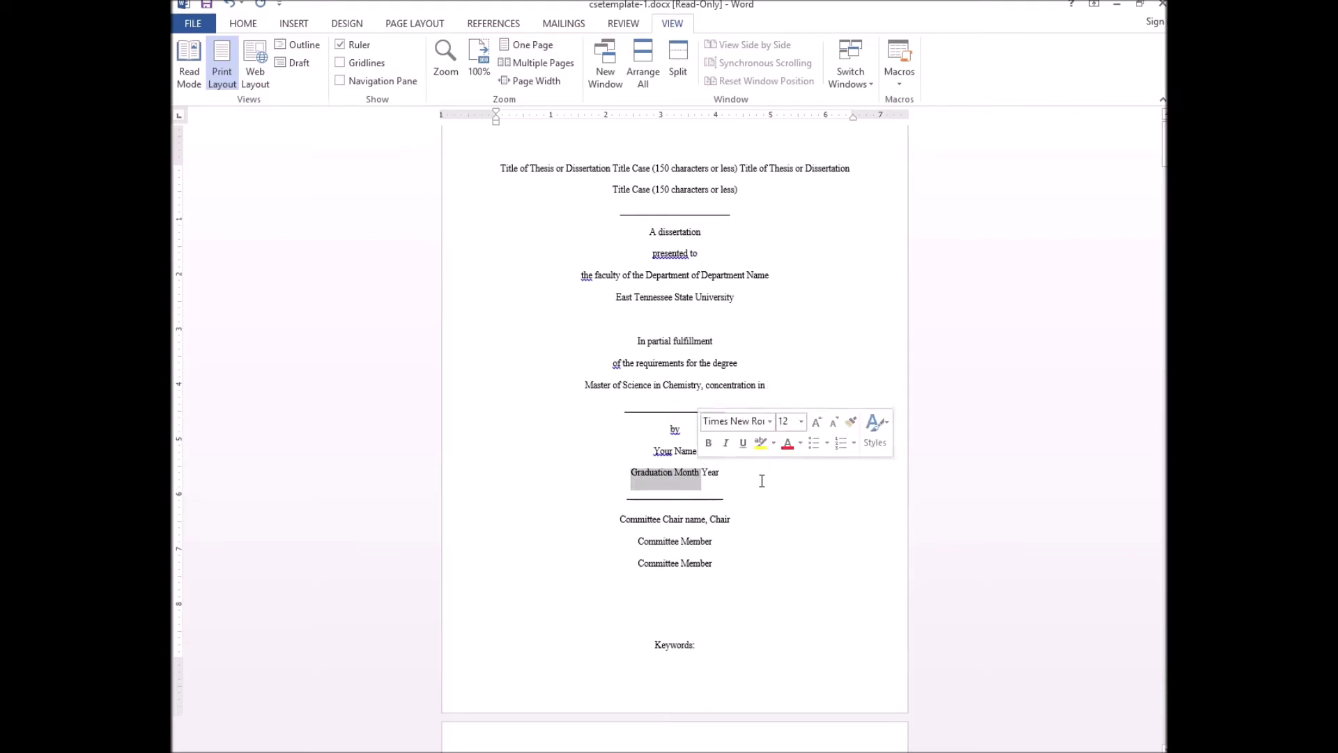
type("Augu")
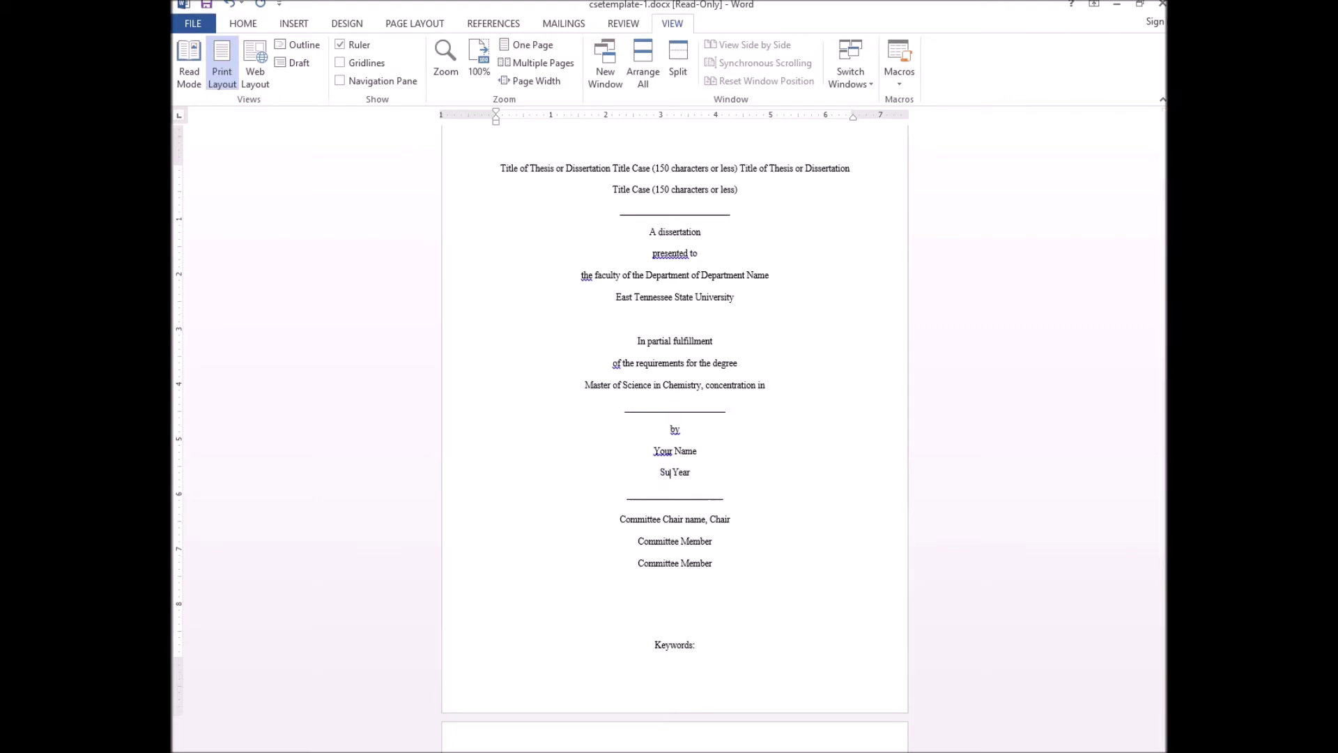
type("st")
double_click(683, 474)
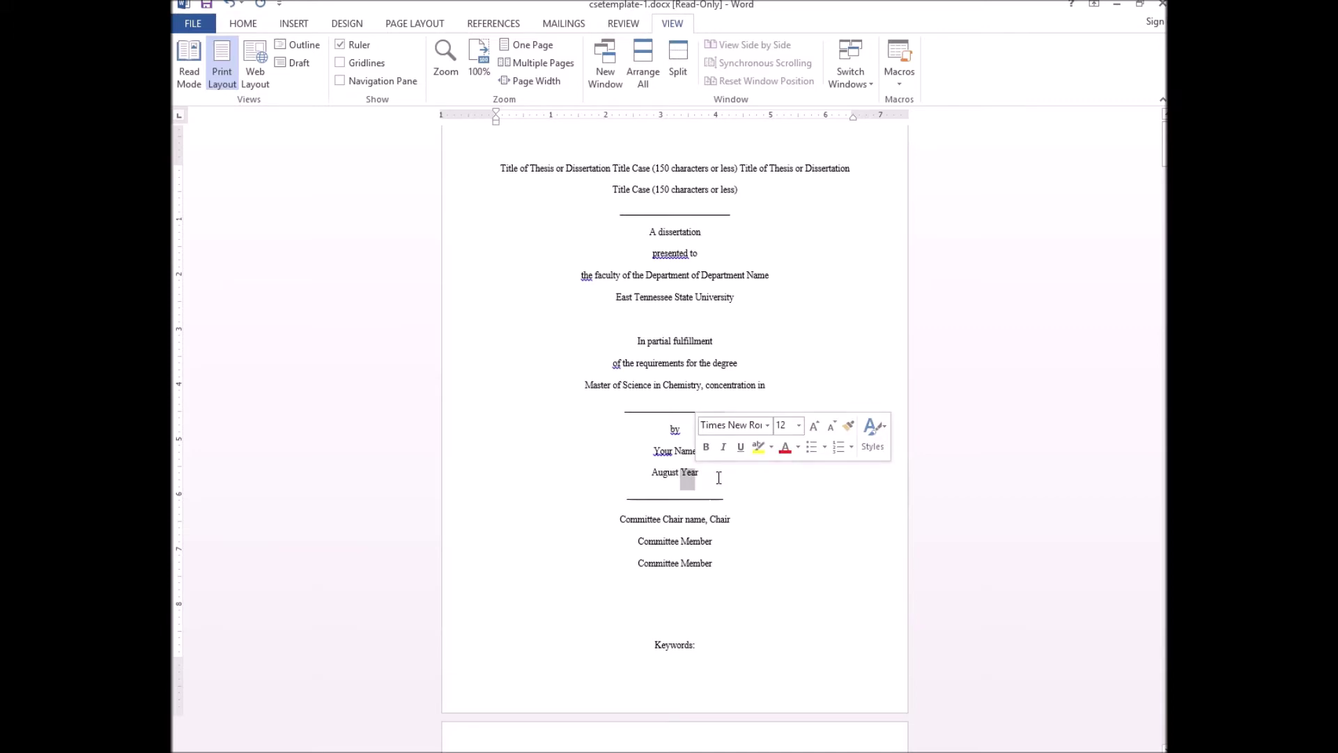
key("BackSpace")
key("BackSpace")
type("2020")
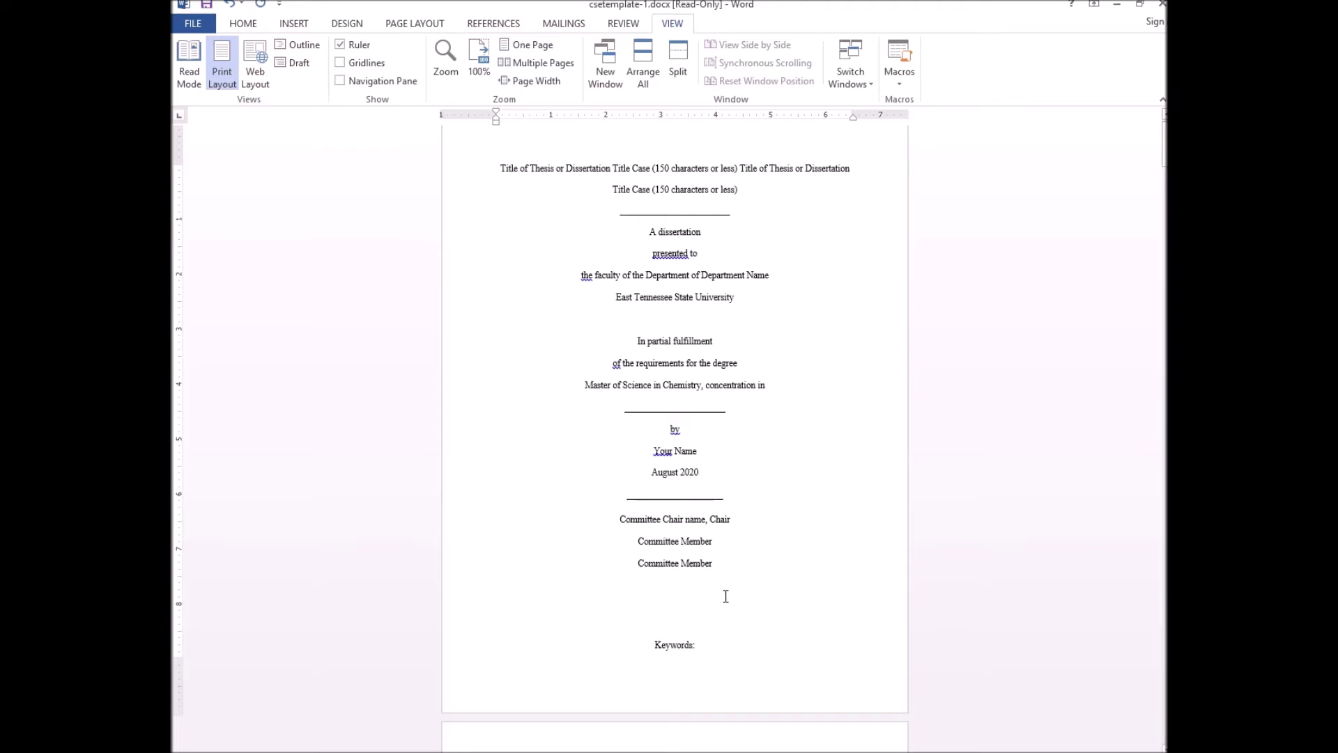
- Add the credentials "Ph.D.," after the committee chair's name and ", M.A." after the first committee member
left_click(708, 520)
type("Ph.D")
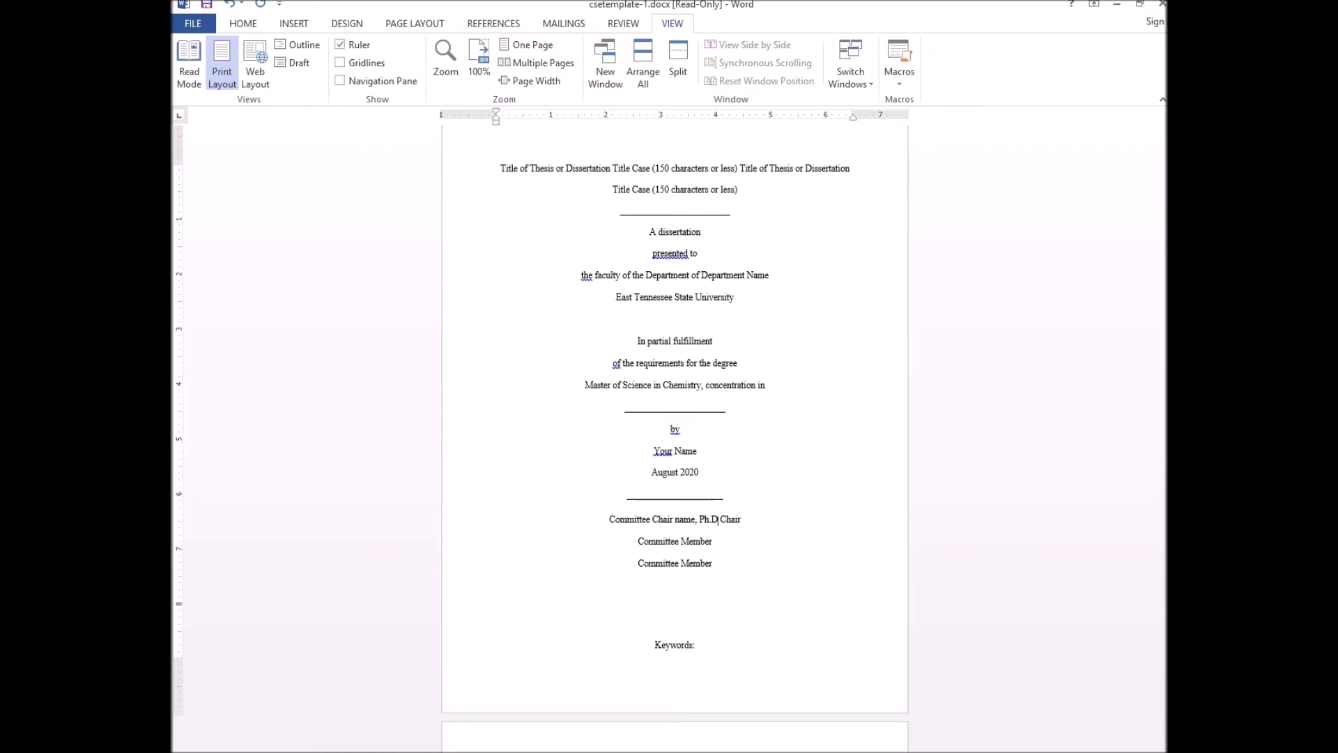
type(".,")
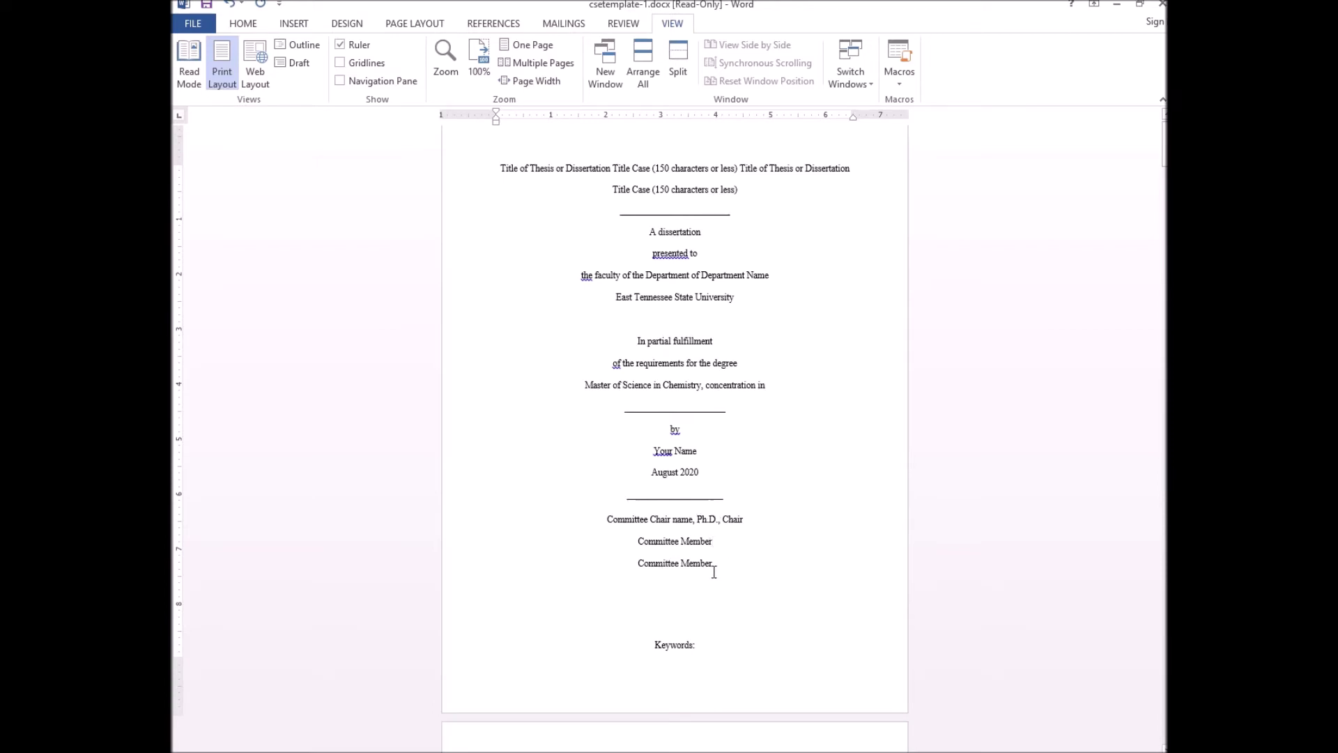
left_click(714, 542)
type(", ")
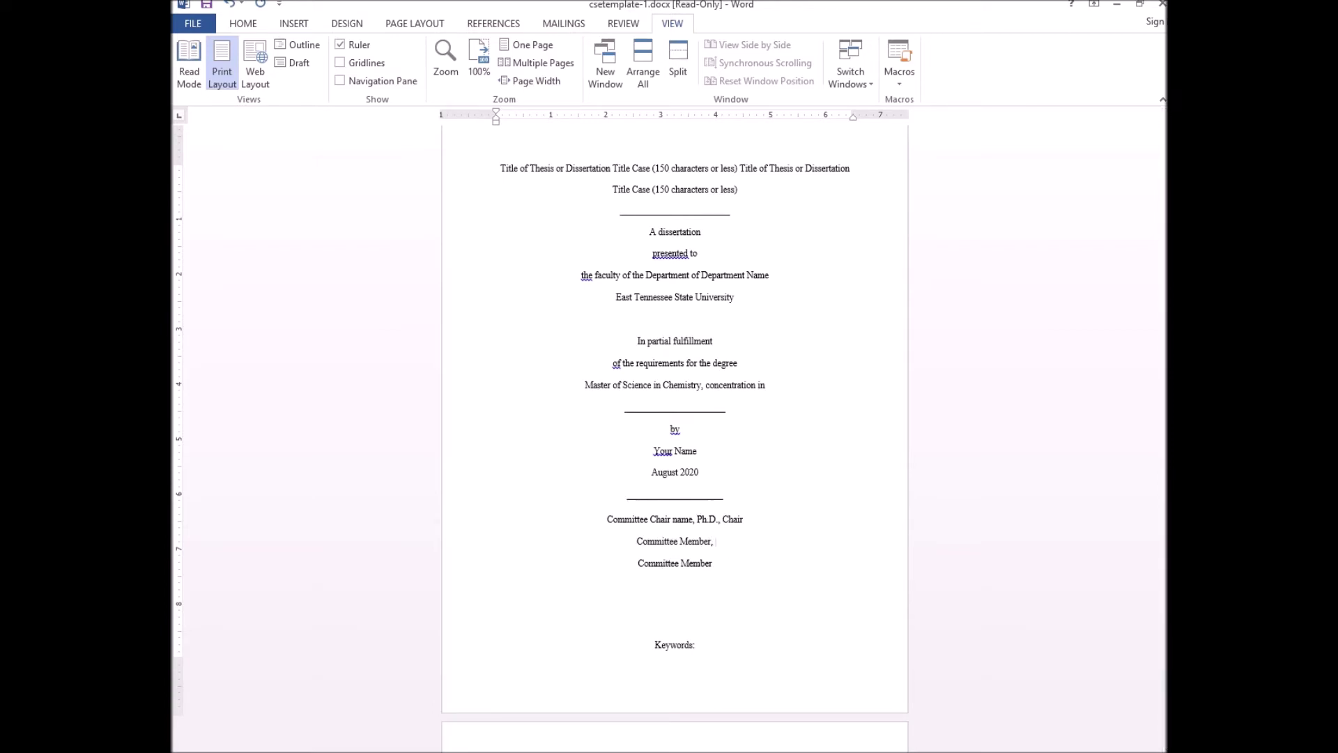
type("M.A.")
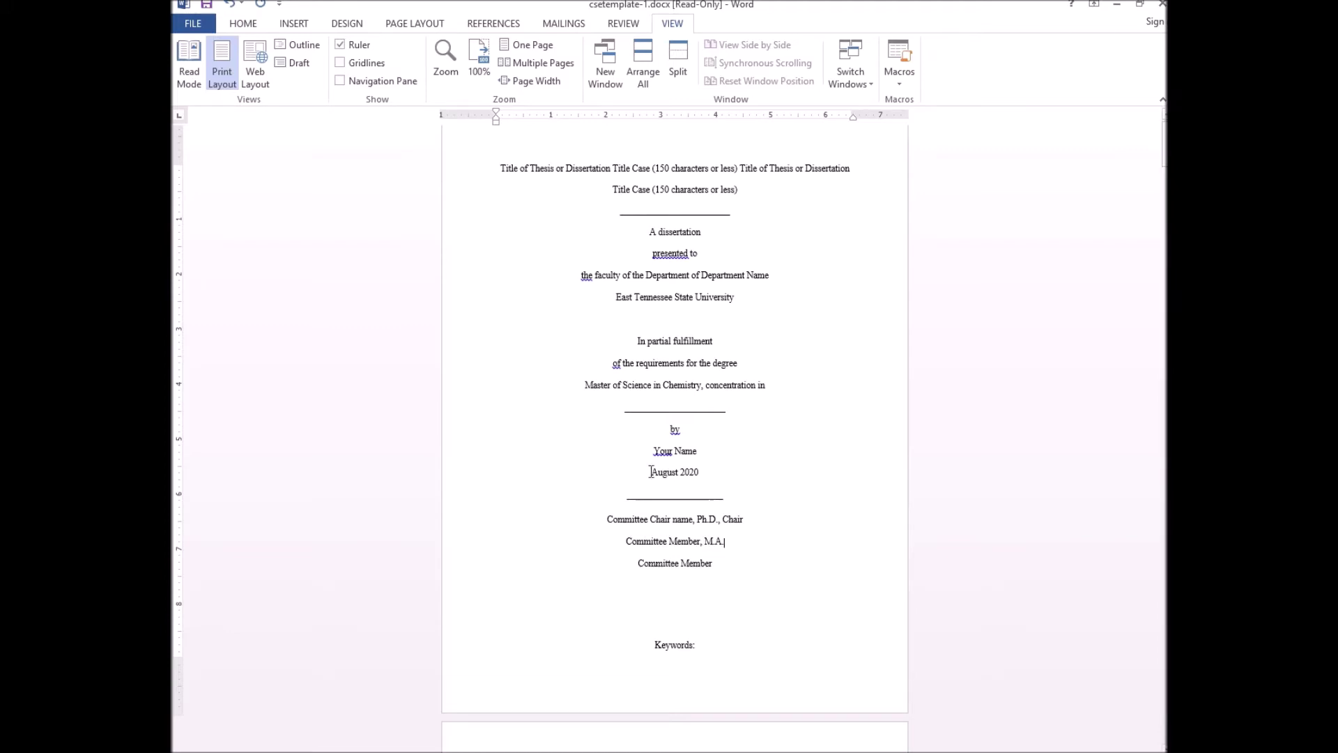
- Fill in the Keywords line on the title page with "word, word, word"
left_click(711, 653)
type("word, wor,")
key("BackSpace")
key("BackSpace")
type("d, word")
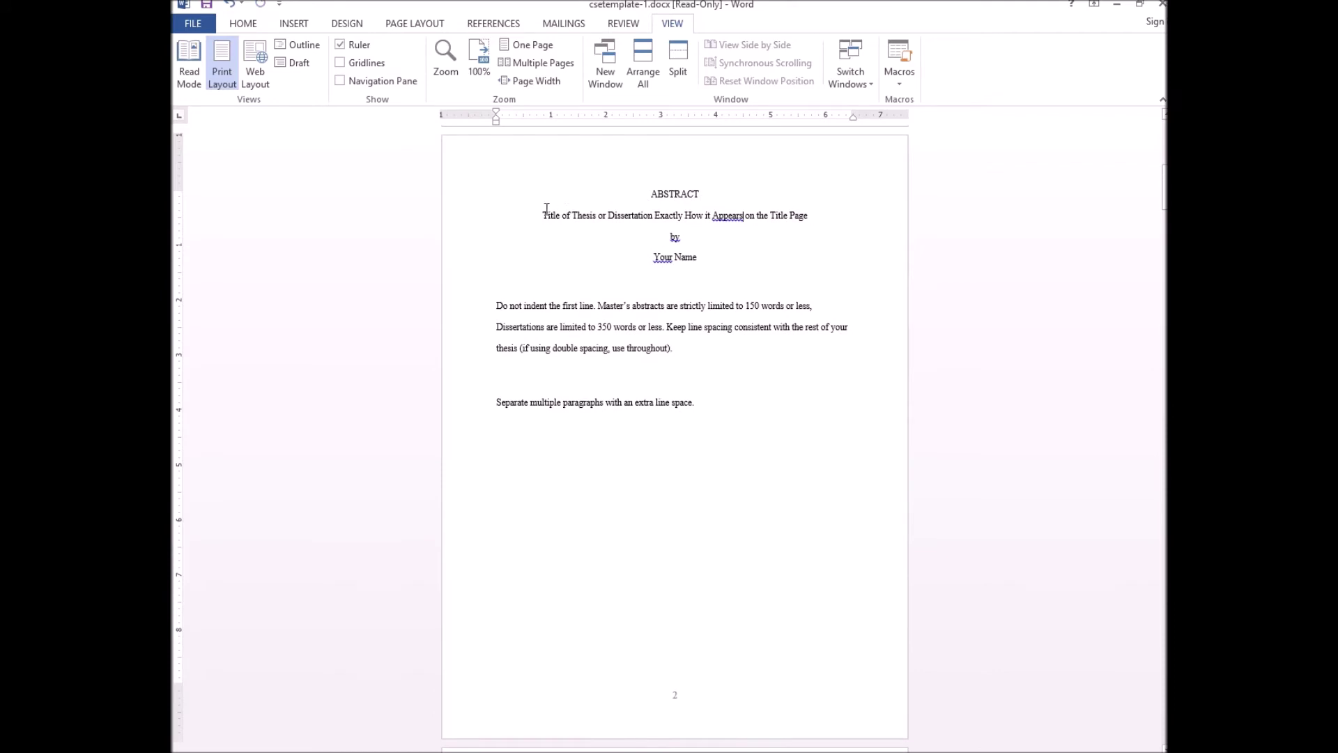
- Replace the title placeholder on the abstract page with the full two-line title from the title page
left_click_drag(545, 215, 818, 235)
type("Title of Thesis or Dissertation Title Case (150 characters or less) Title of Thesis or Dissertation Title Case (150 characters or less)")
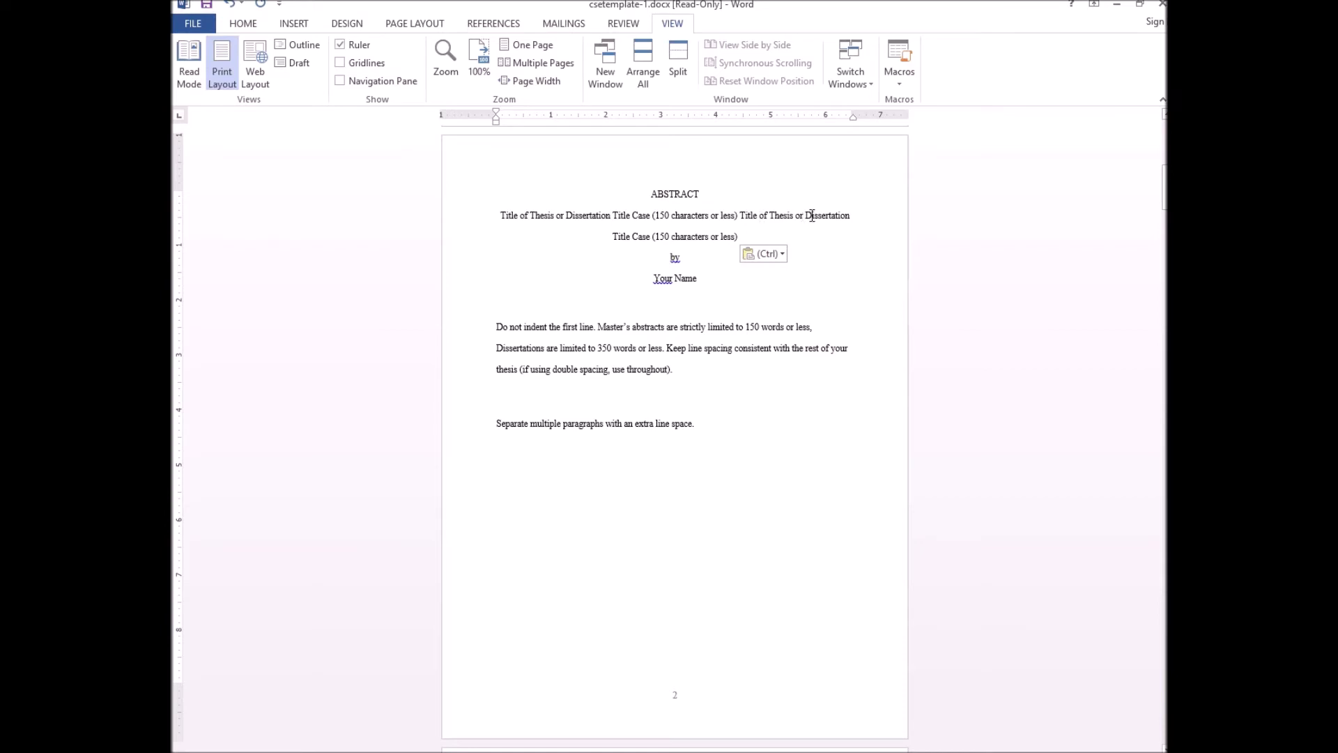
- Try a line break after the second "Title" in the abstract's title, compare it with the title page, and remove the break
left_click(758, 216)
key("Return")
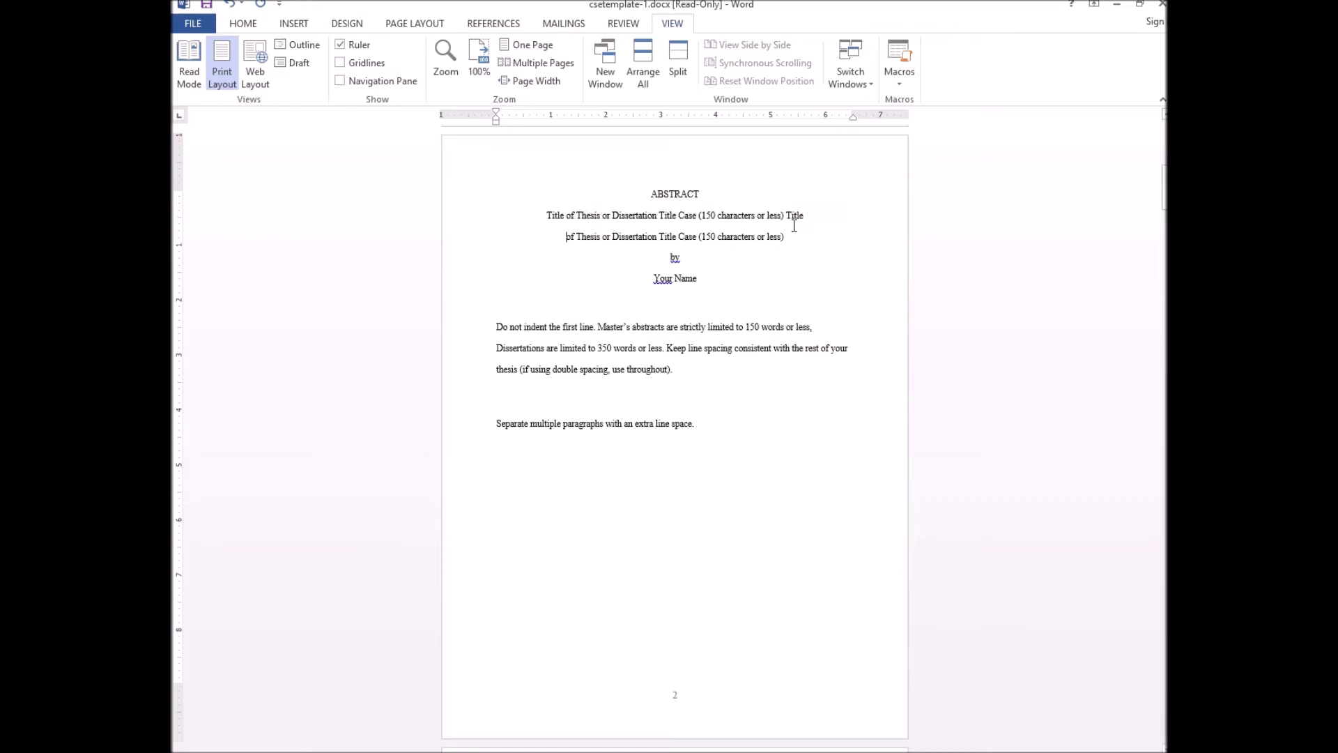
scroll(794, 226, "up", 10)
scroll(757, 235, "down", 10)
key("BackSpace")
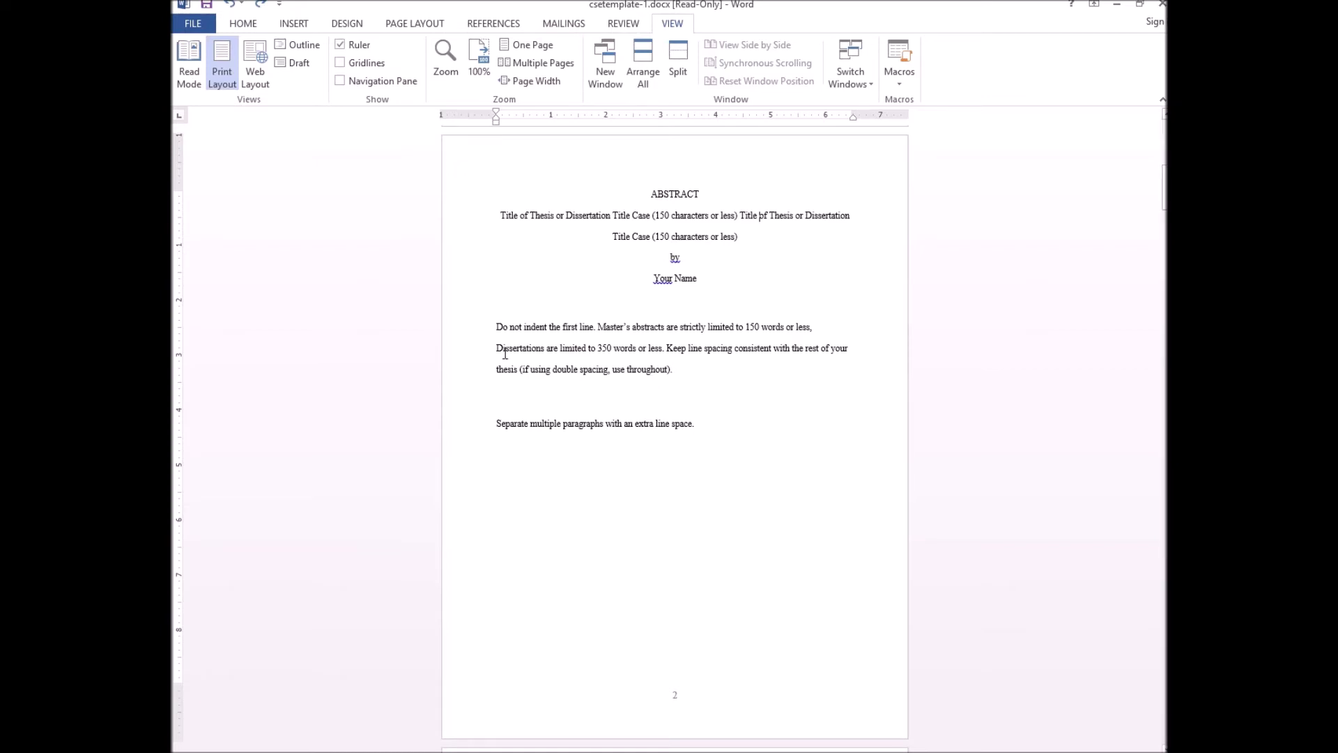
- Examine the remaining template pages from the abstract through copyright, dedication, acknowledgements, table of contents and lists to Chapter 1
left_click(510, 398)
key("Page_Down")
scroll(791, 430, "down", 1)
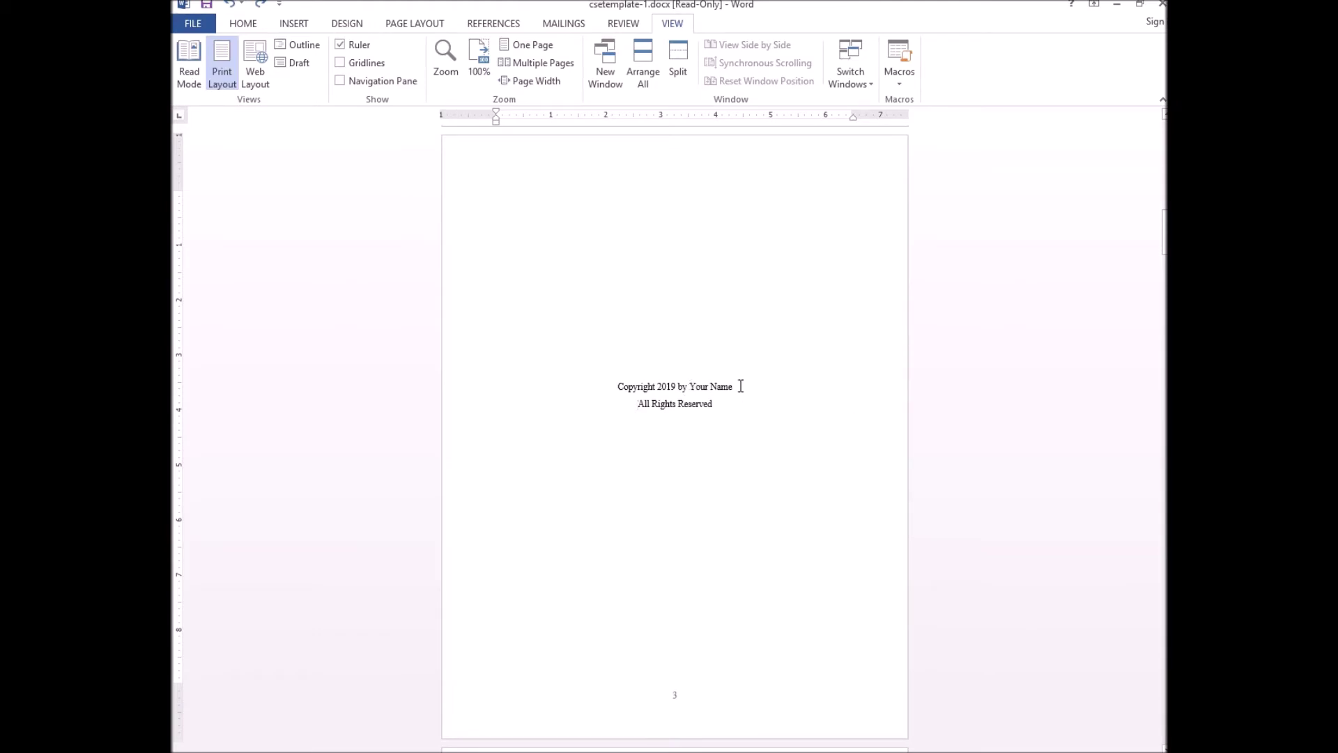
scroll(697, 383, "down", 1)
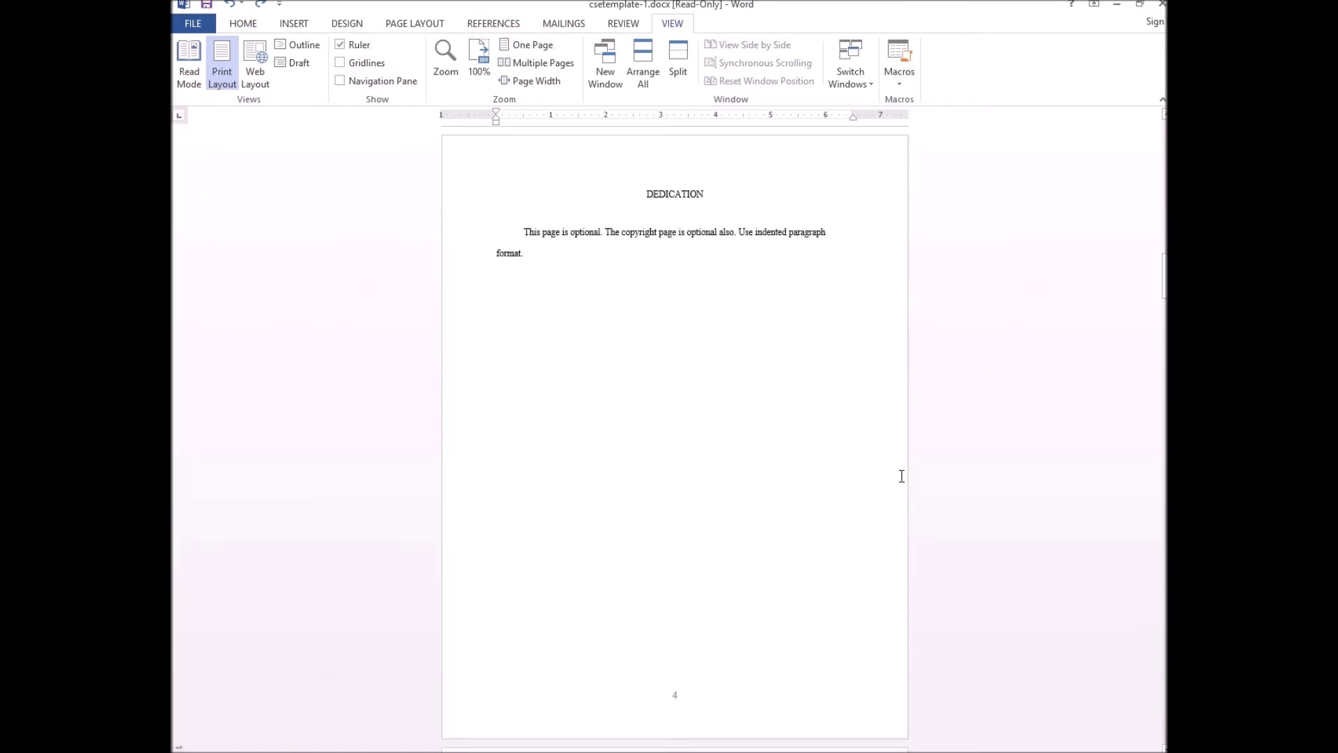
scroll(892, 452, "down", 5)
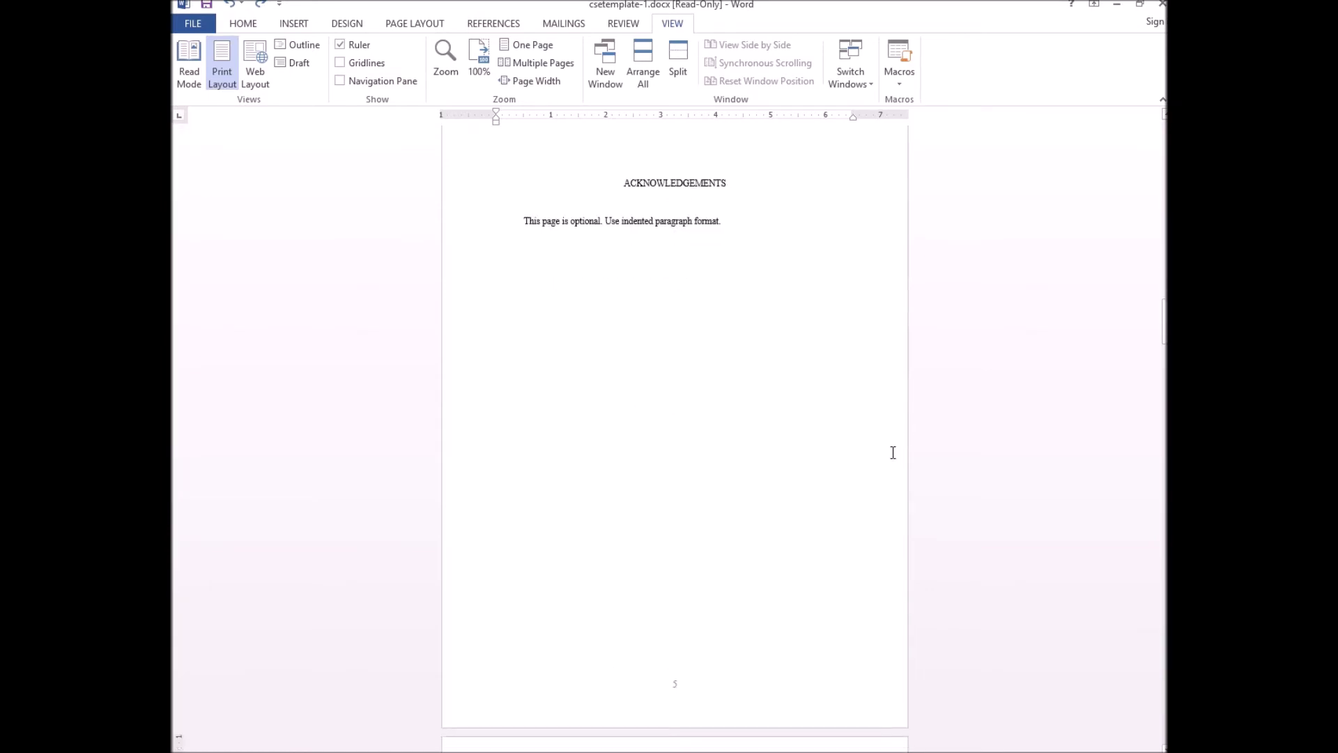
key("Page_Down")
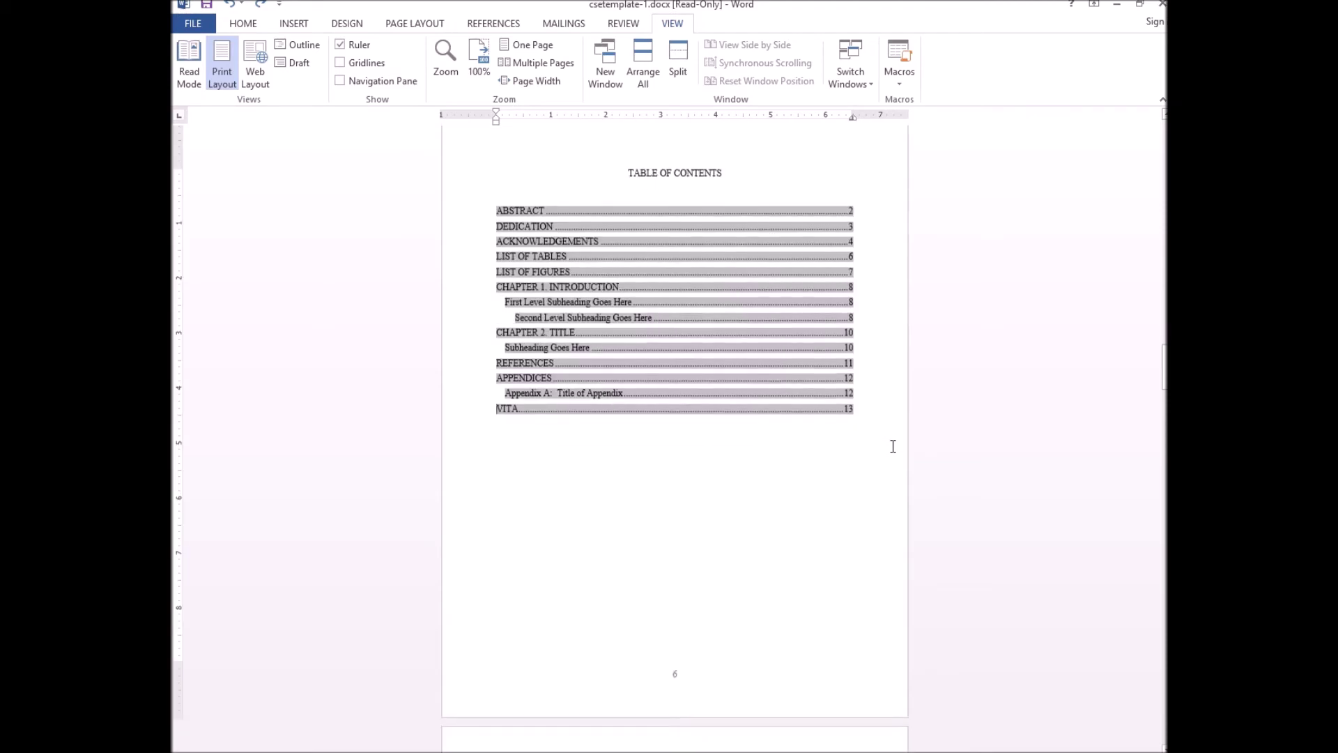
left_click(838, 477)
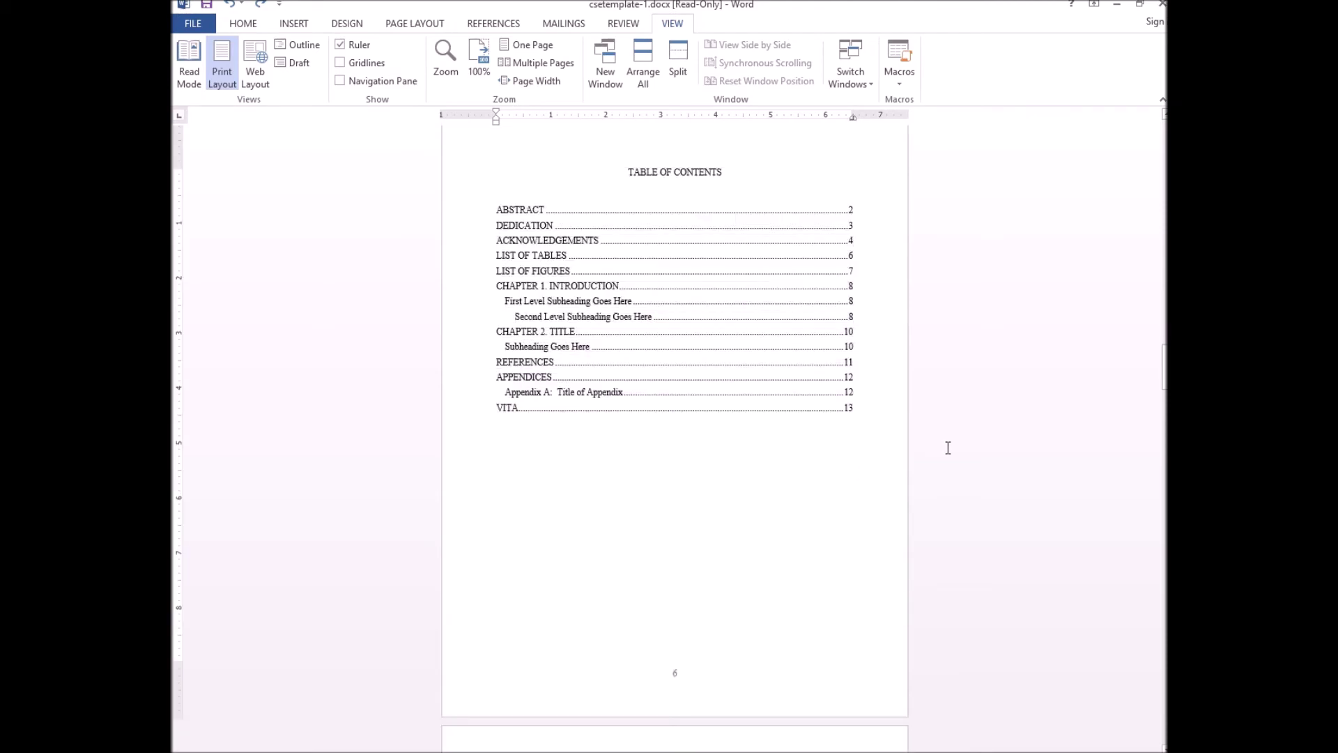
key("Page_Down")
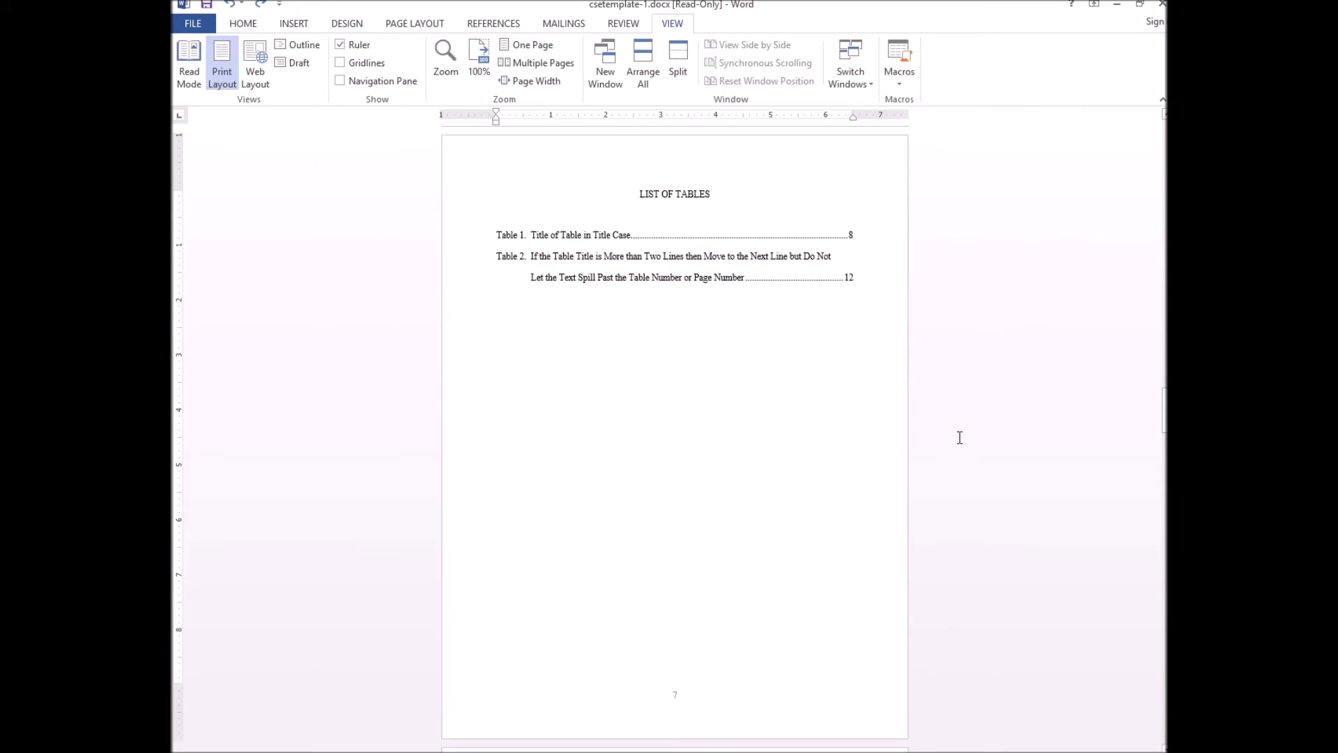
key("Page_Down")
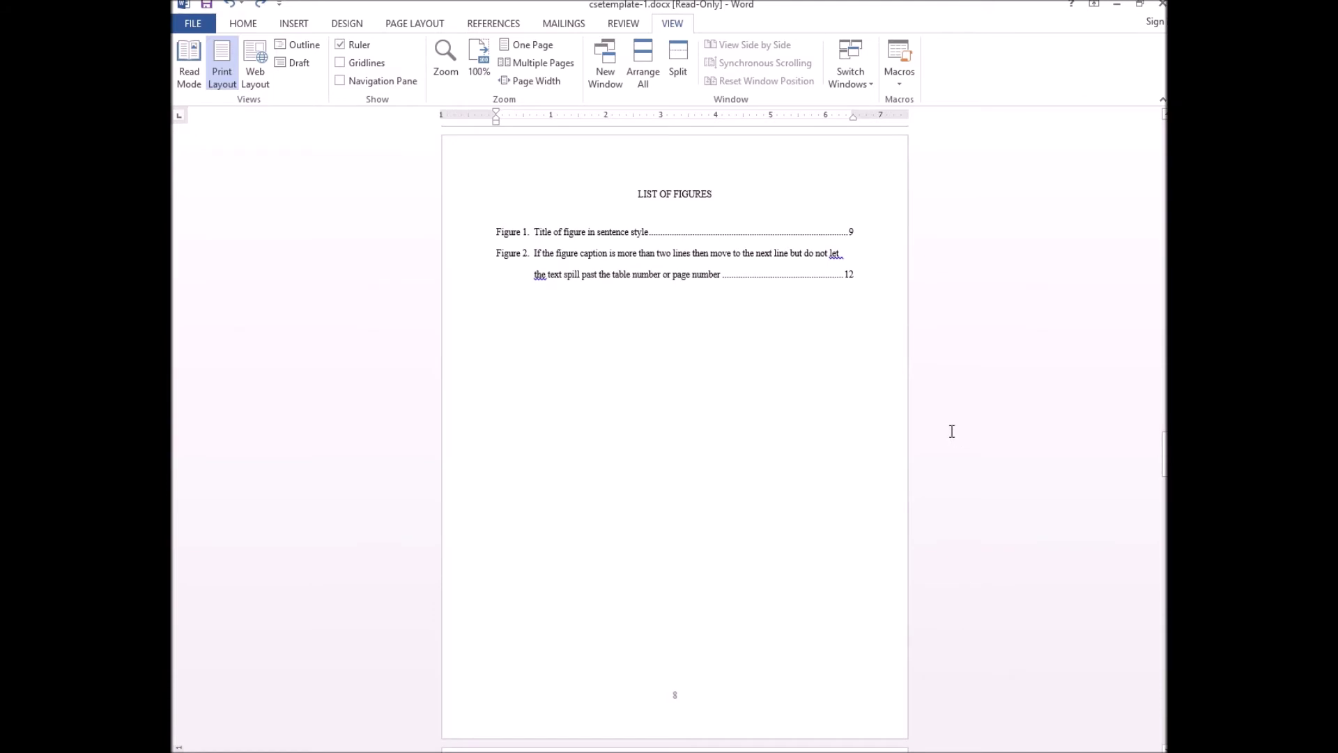
key("Page_Down")
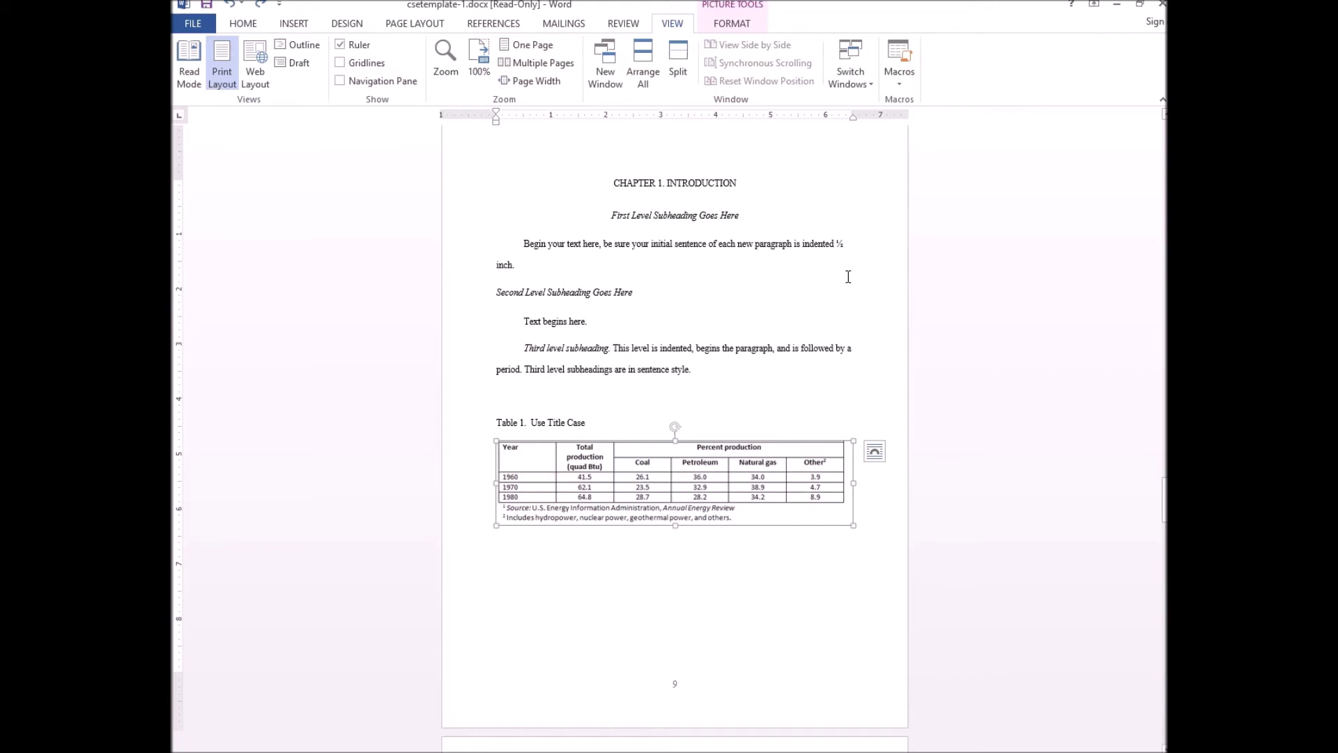
- Compare the Table 1 caption in Chapter 1 with the Figure 1 caption on the following page
key("Page_Down")
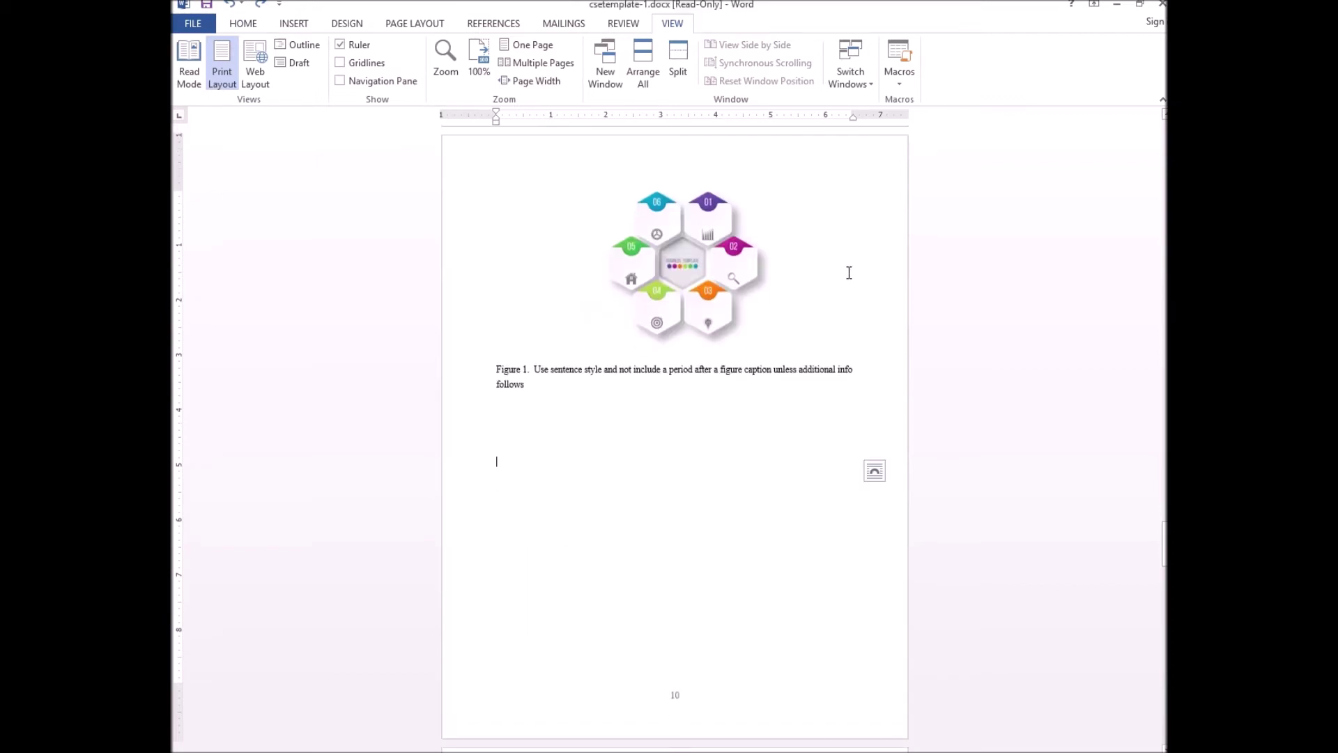
key("Page_Up")
key("Page_Down")
key("Page_Up")
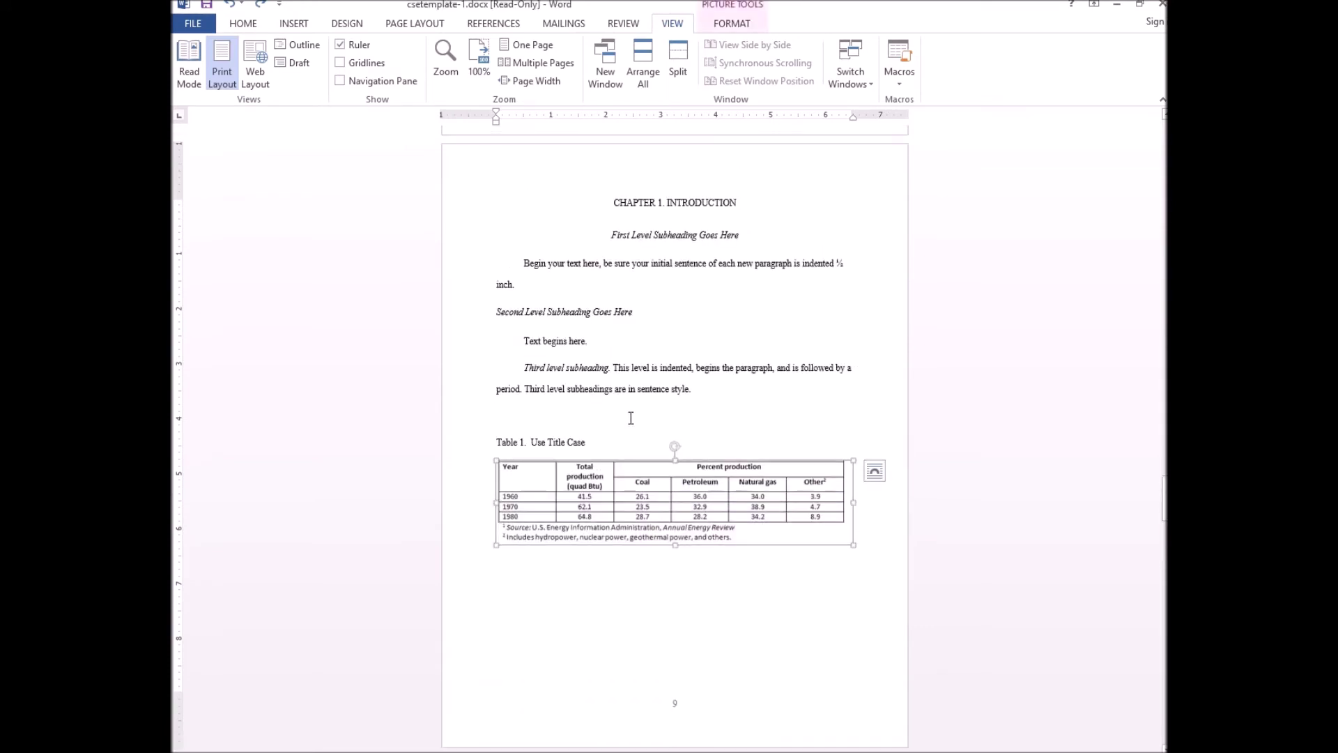
left_click_drag(497, 446, 580, 452)
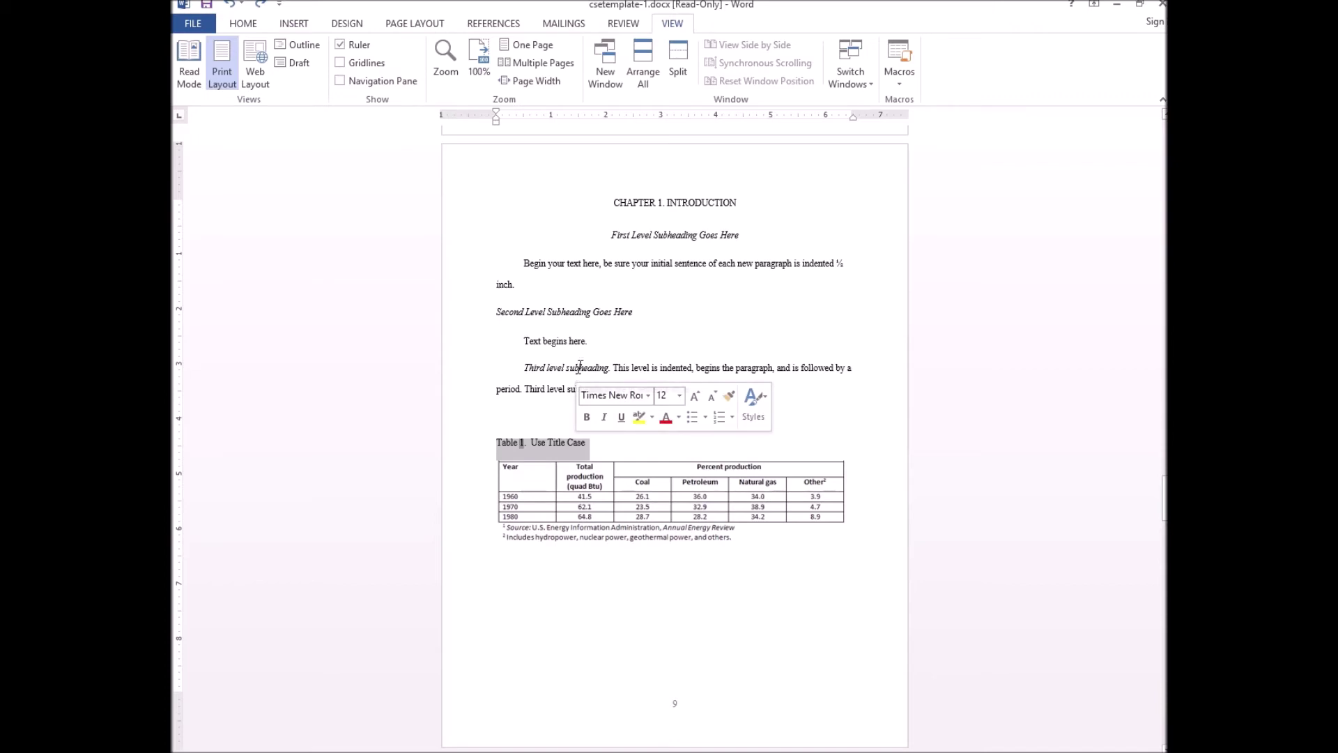
key("ctrl+End")
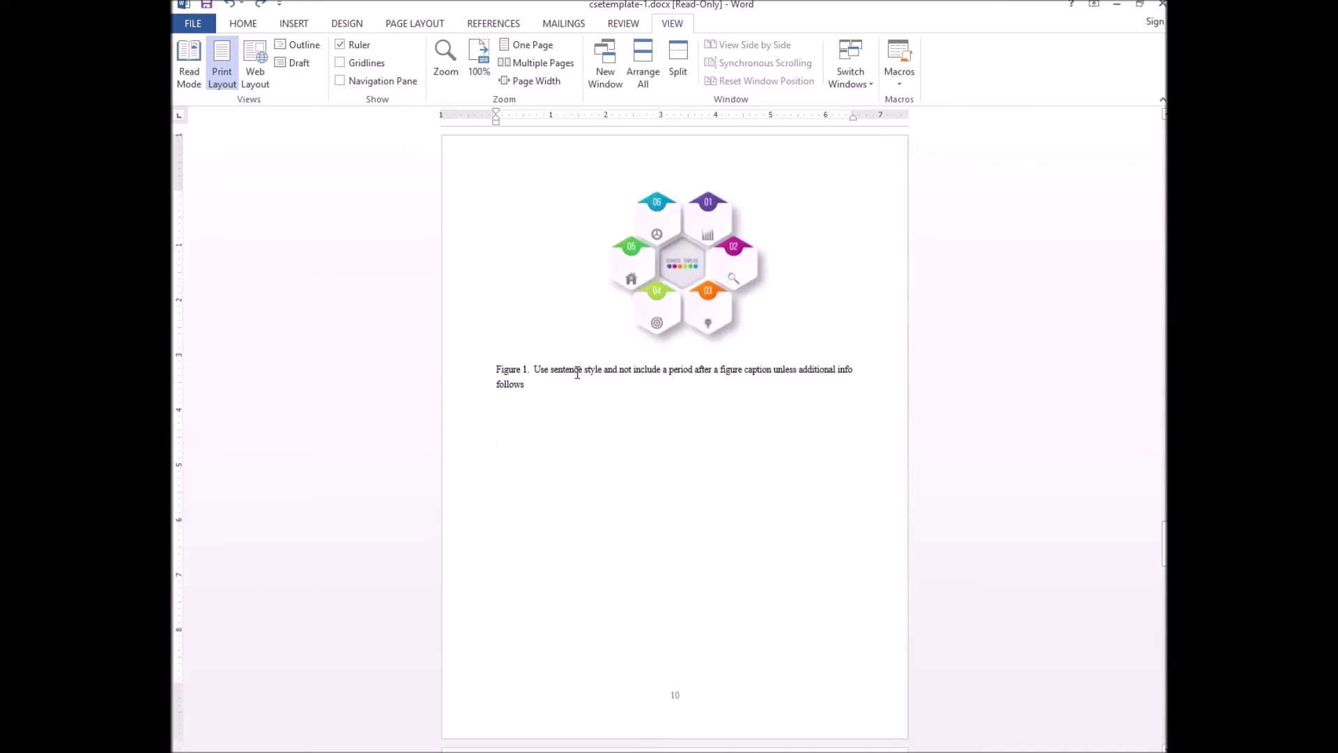
- Examine the Chapter 2, References, Appendices and Vita pages, including the heading format for a single appendix
scroll(589, 428, "down", 10)
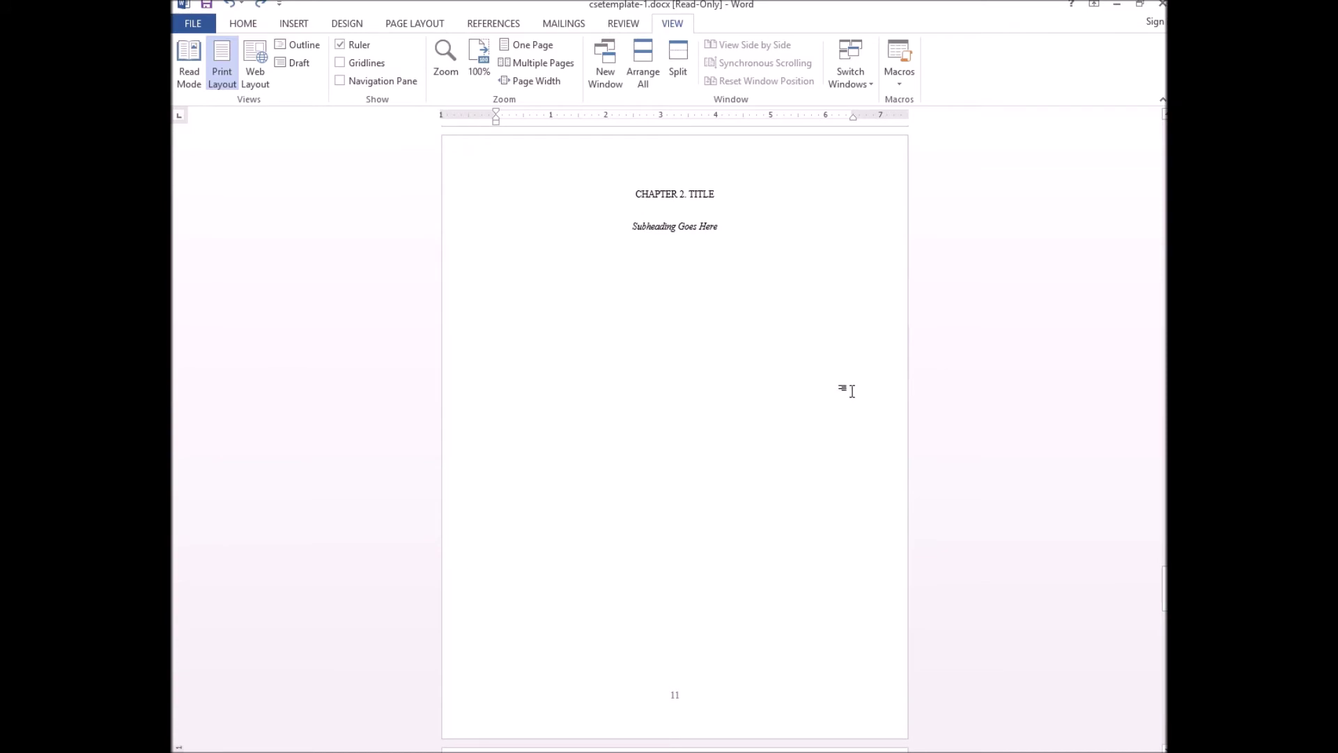
scroll(852, 391, "down", 10)
scroll(837, 331, "down", 10)
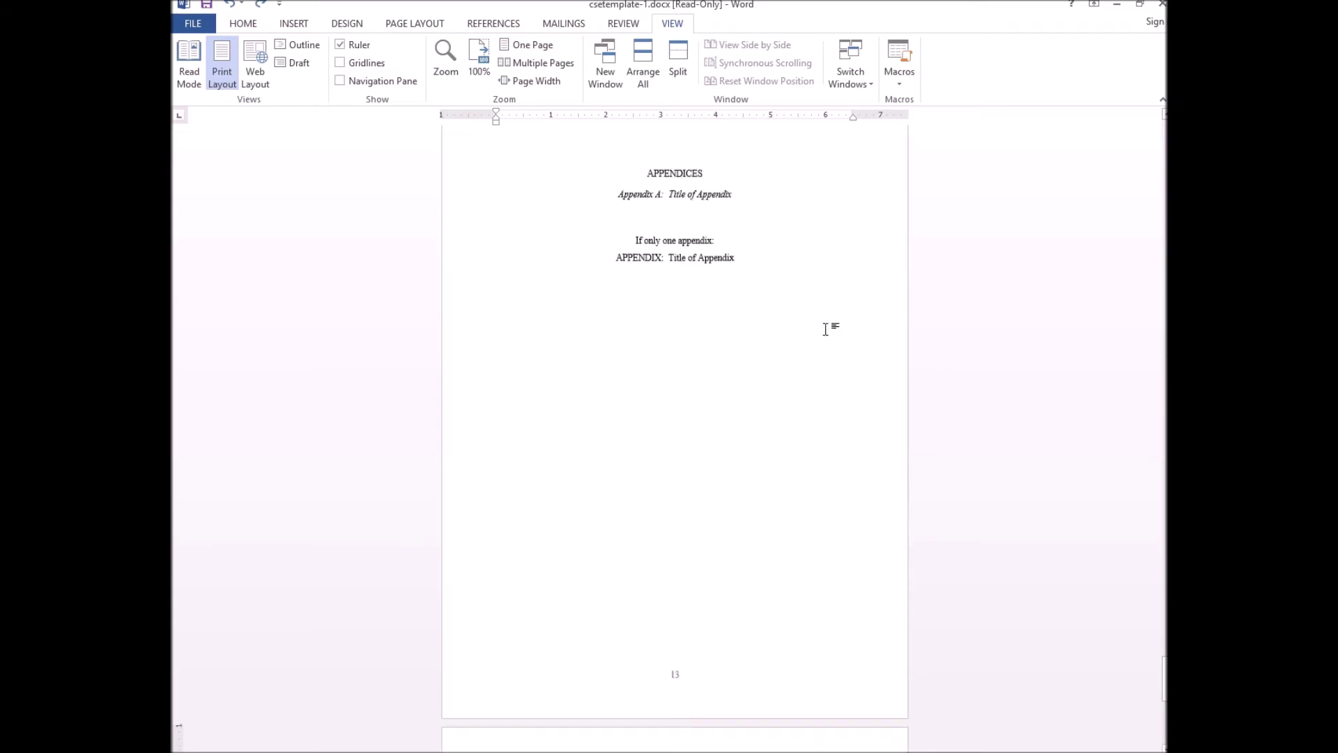
scroll(766, 293, "up", 10)
left_click(720, 253)
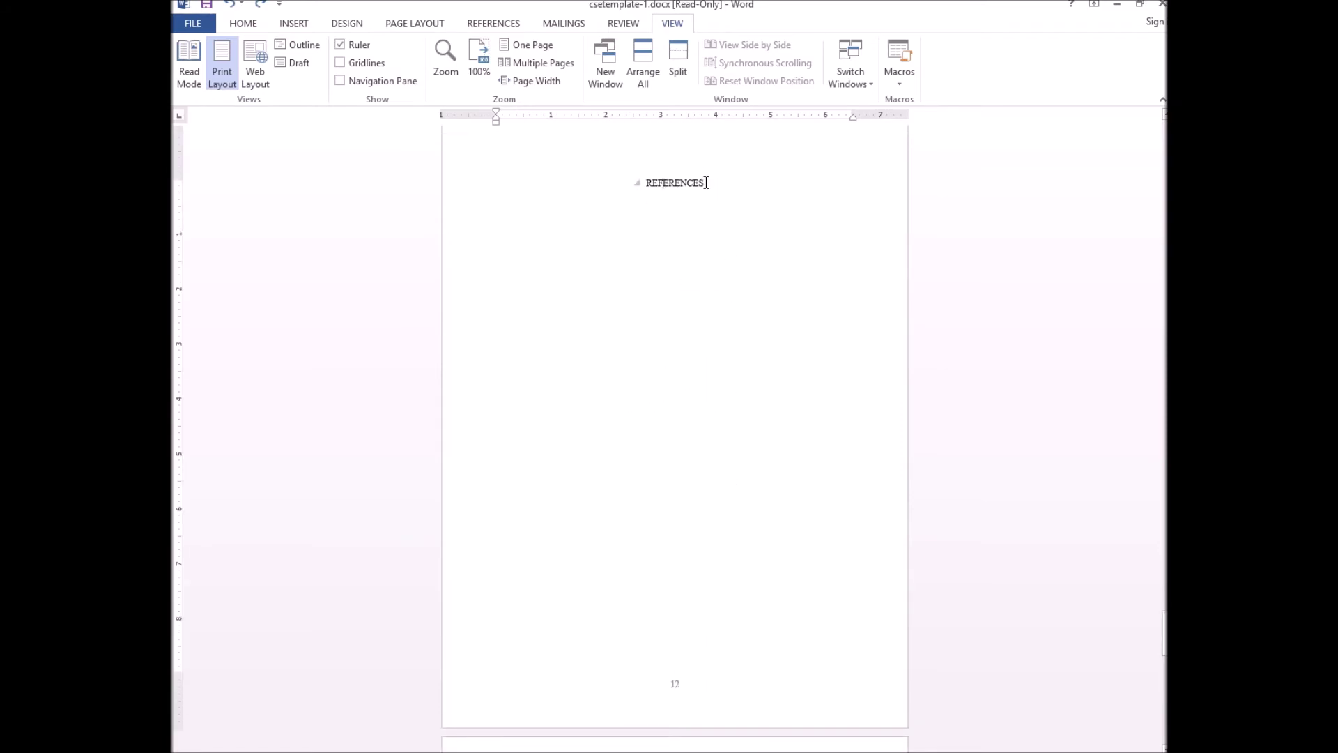
scroll(784, 224, "down", 8)
scroll(785, 223, "down", 1)
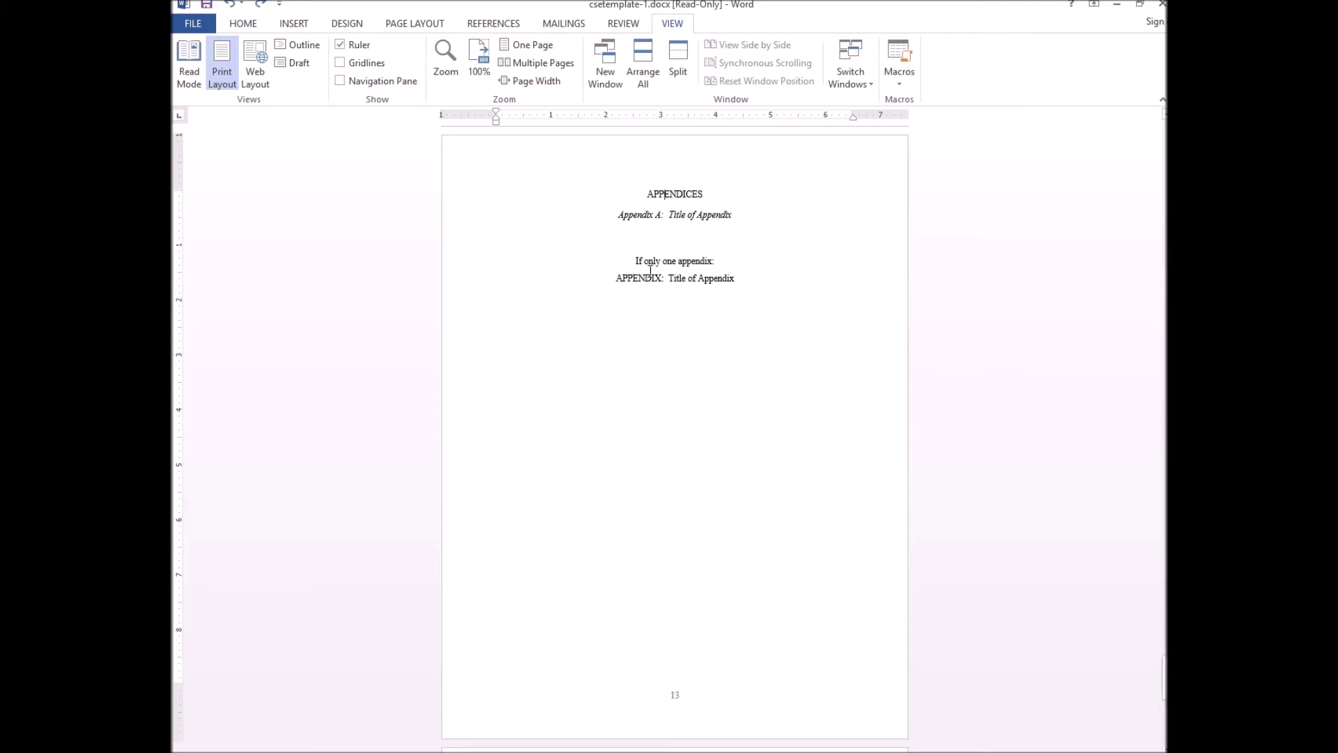
left_click_drag(618, 278, 736, 279)
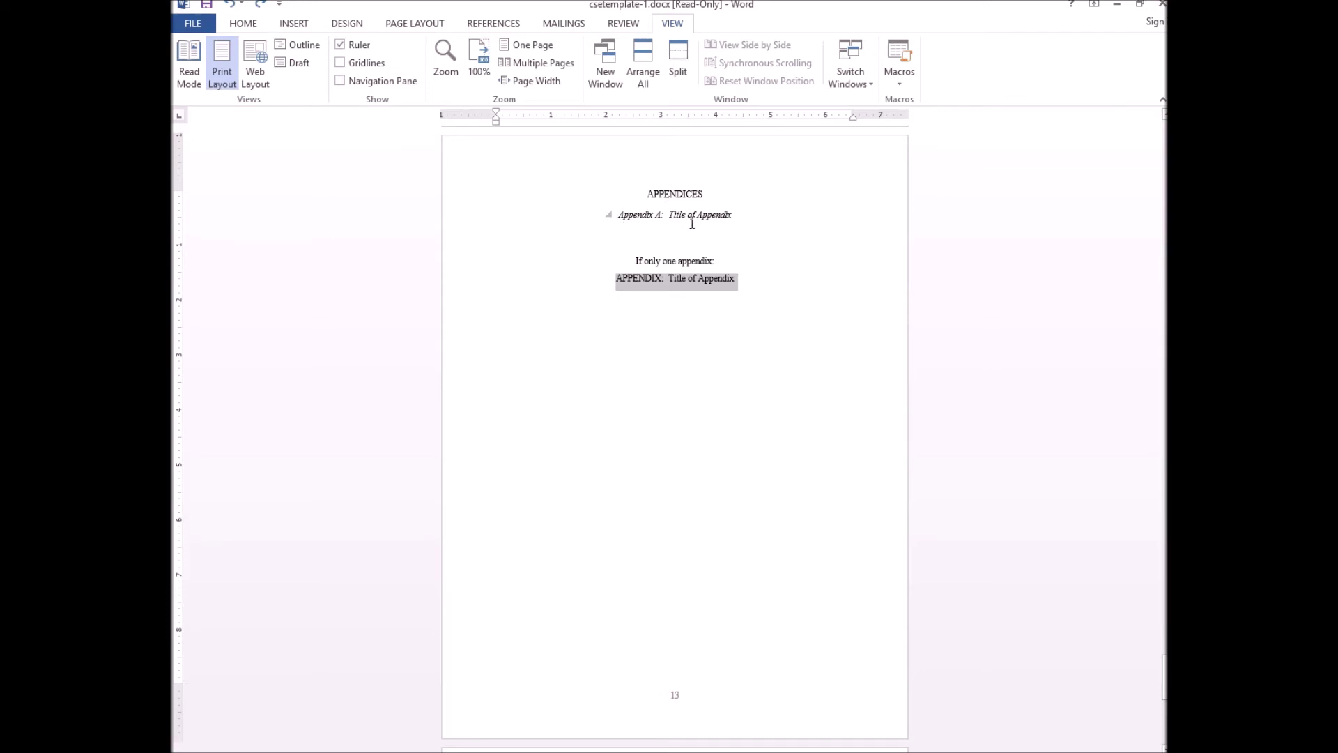
scroll(843, 345, "down", 8)
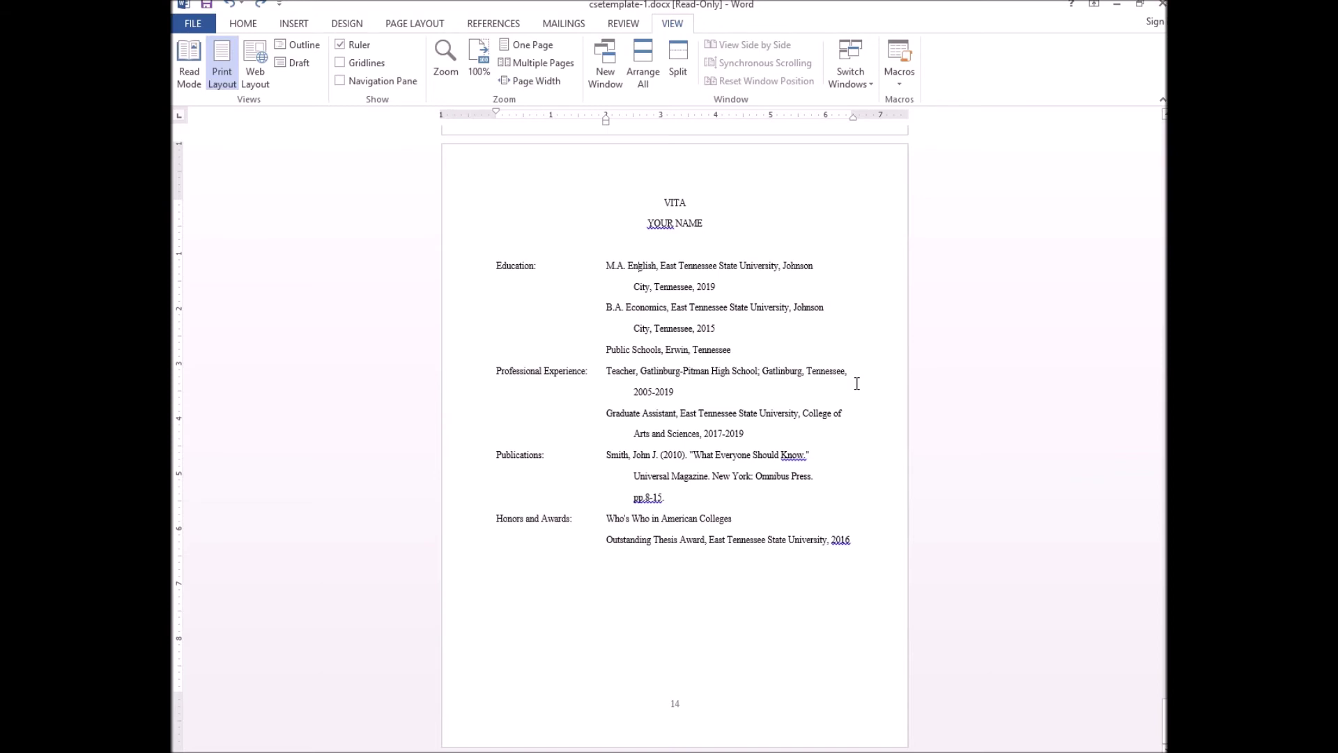
- Check which heading styles the template uses, from the ABSTRACT title through the front matter to Chapter 1's first and second level subheadings
scroll(858, 384, "up", 20)
scroll(857, 377, "up", 15)
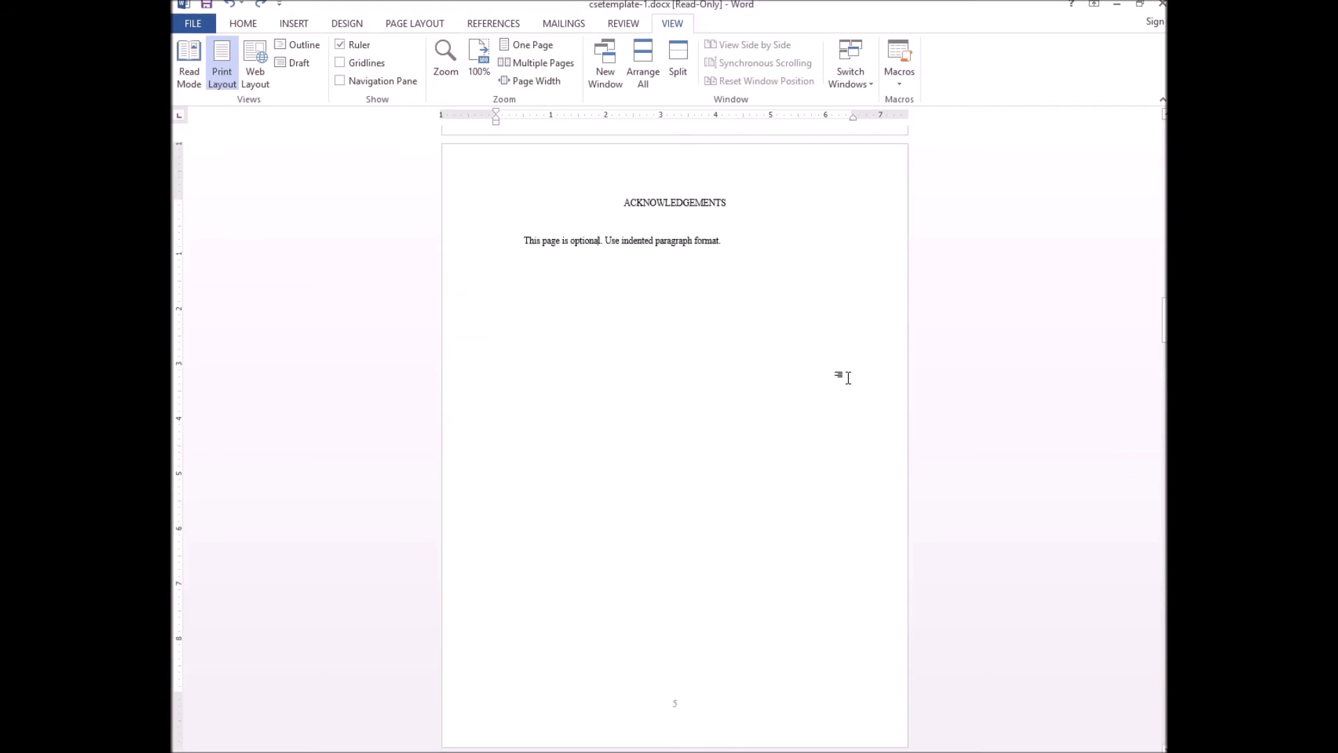
scroll(847, 377, "up", 20)
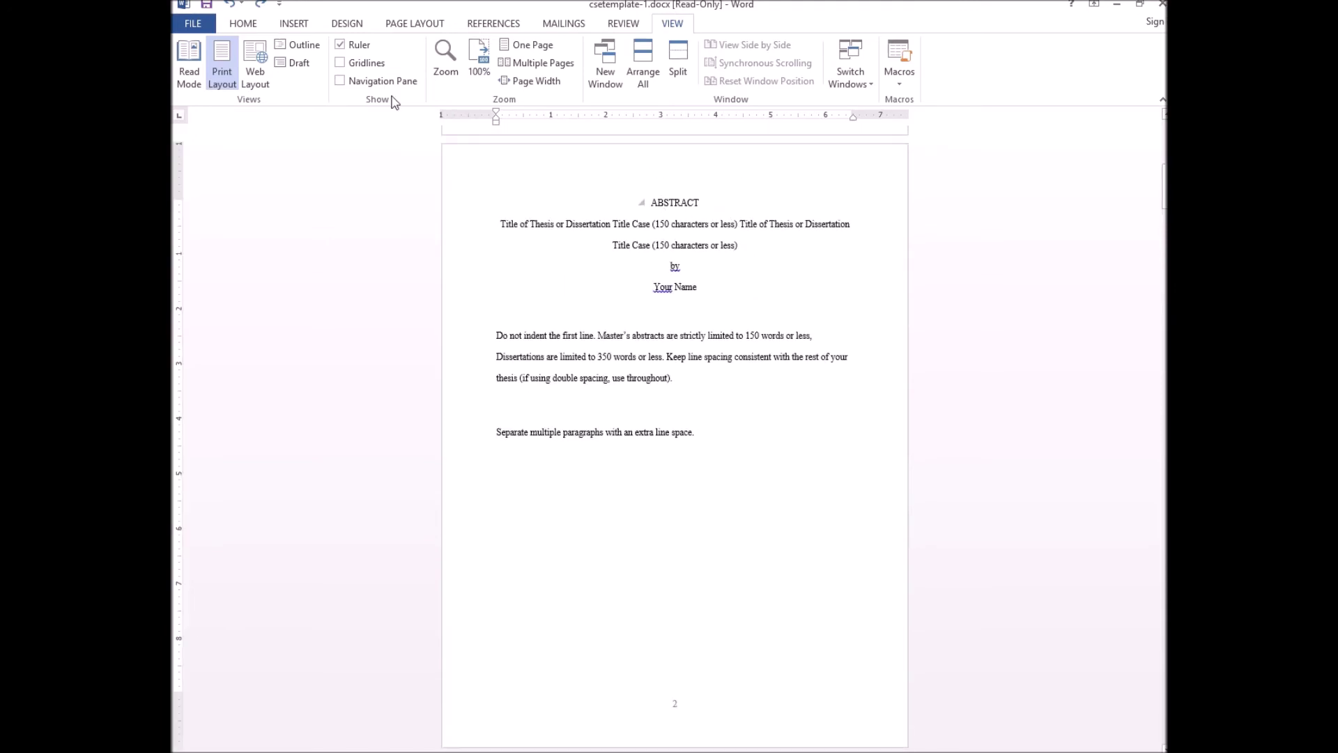
left_click(239, 28)
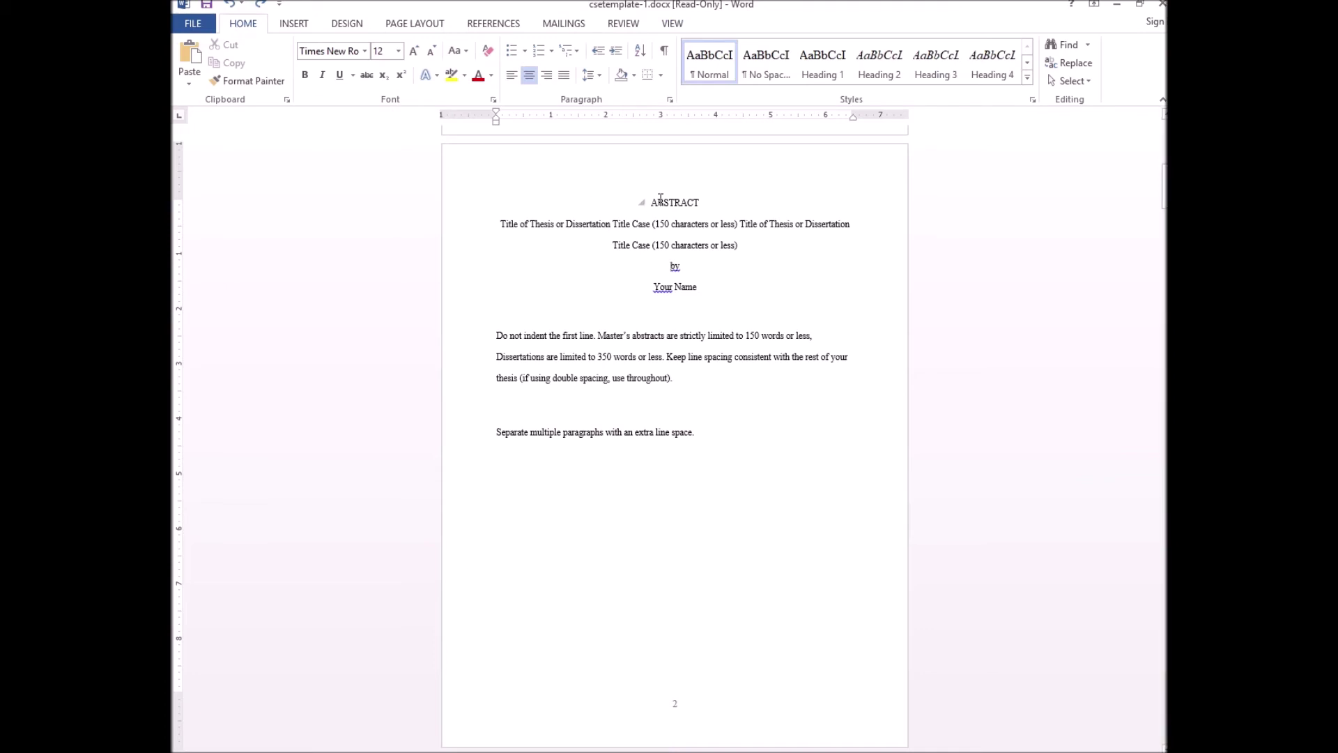
left_click(677, 201)
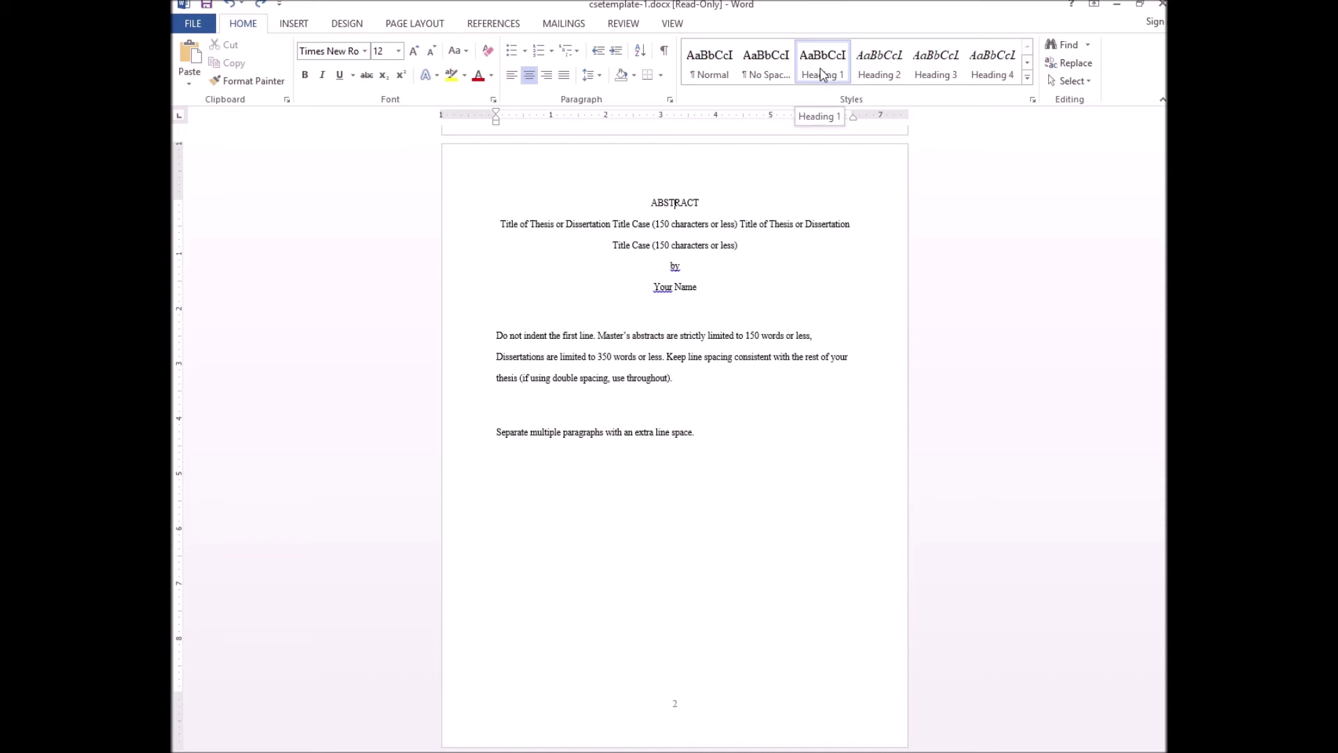
key("Page_Down")
key("Page_Down")
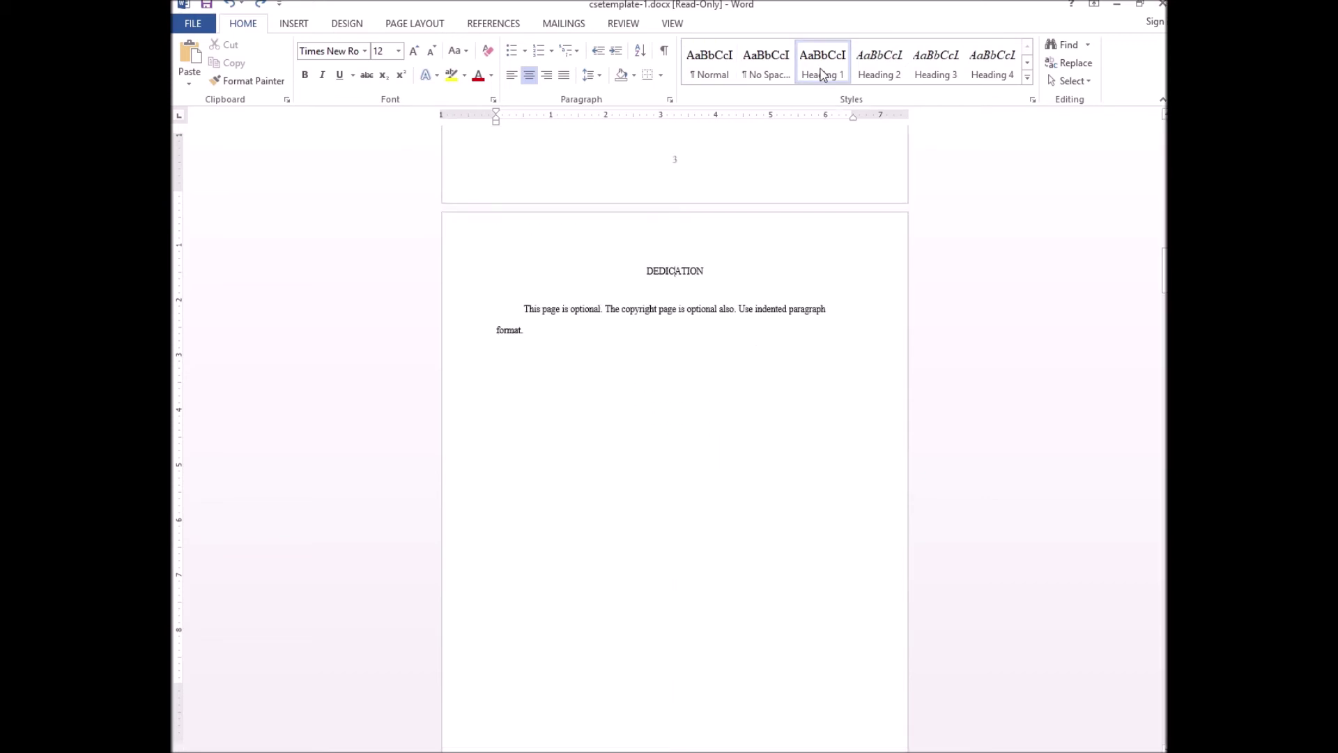
key("Page_Down")
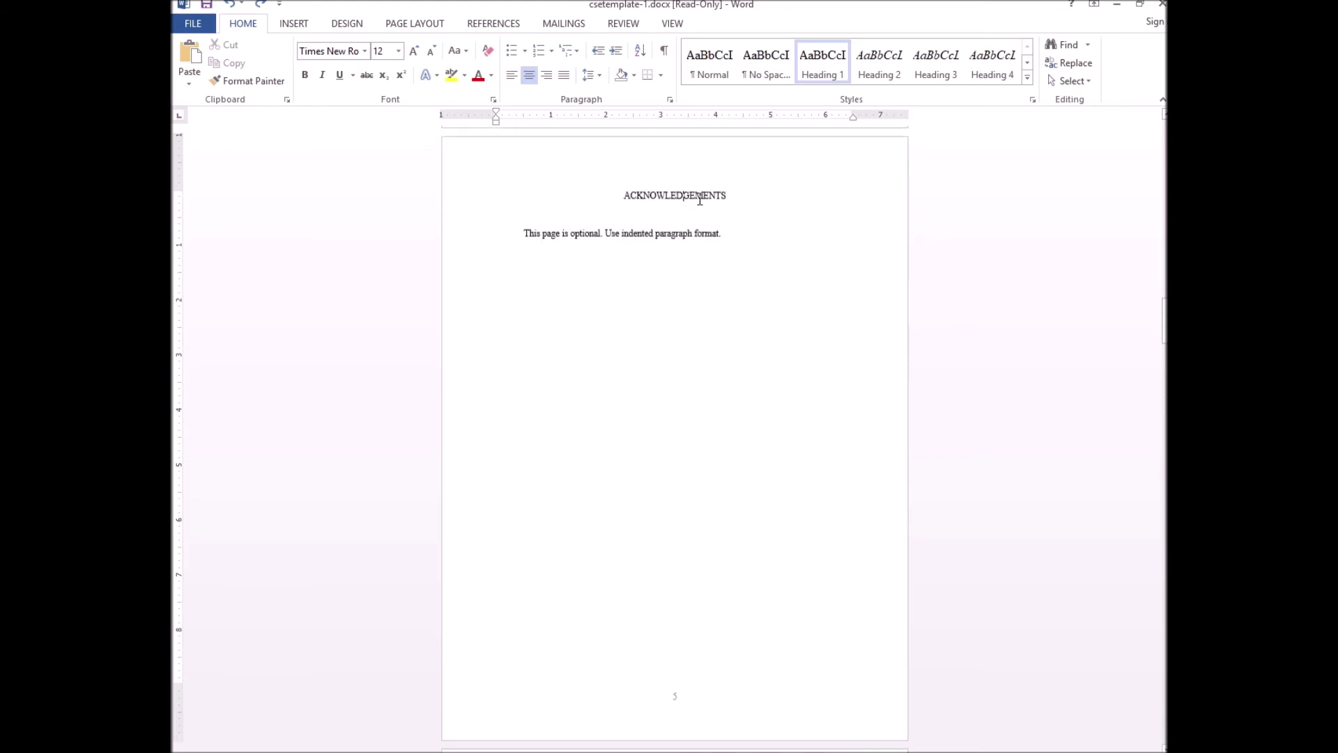
key("Page_Down")
key("Page_Down")
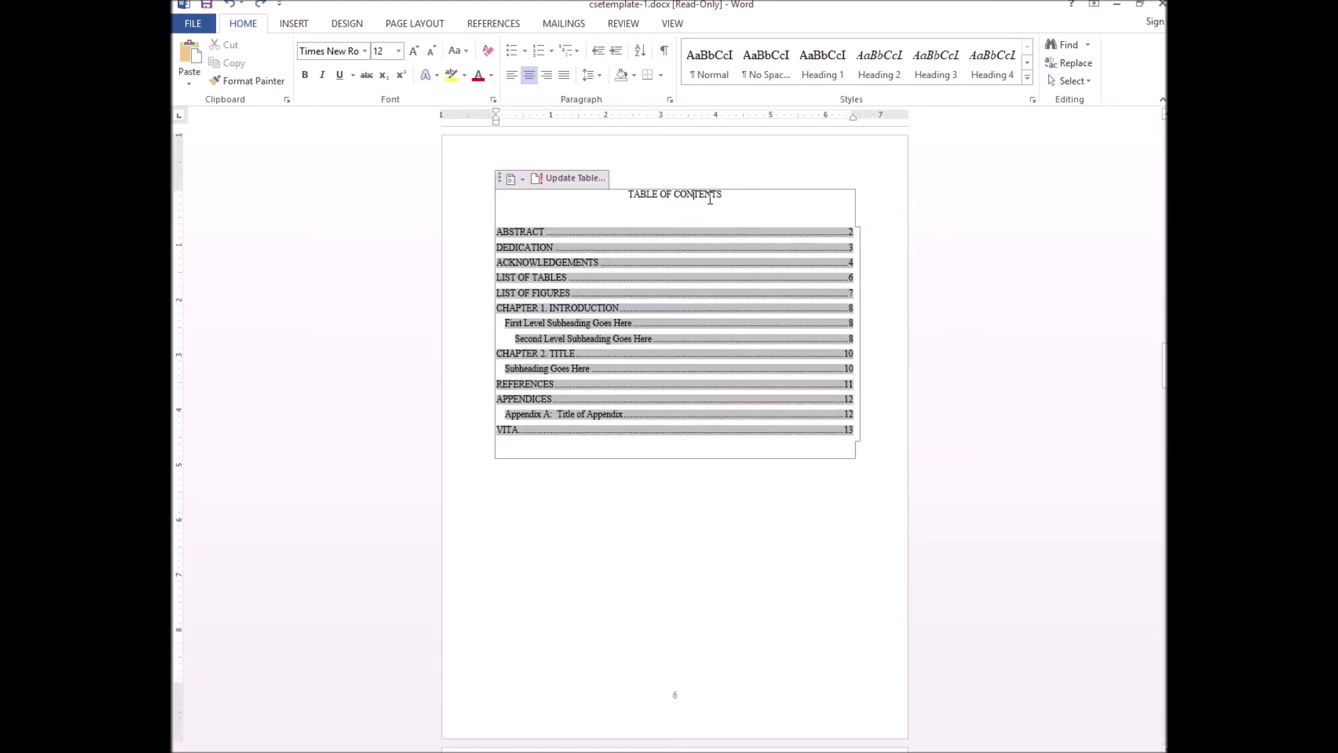
key("Page_Down")
key("Page_Down")
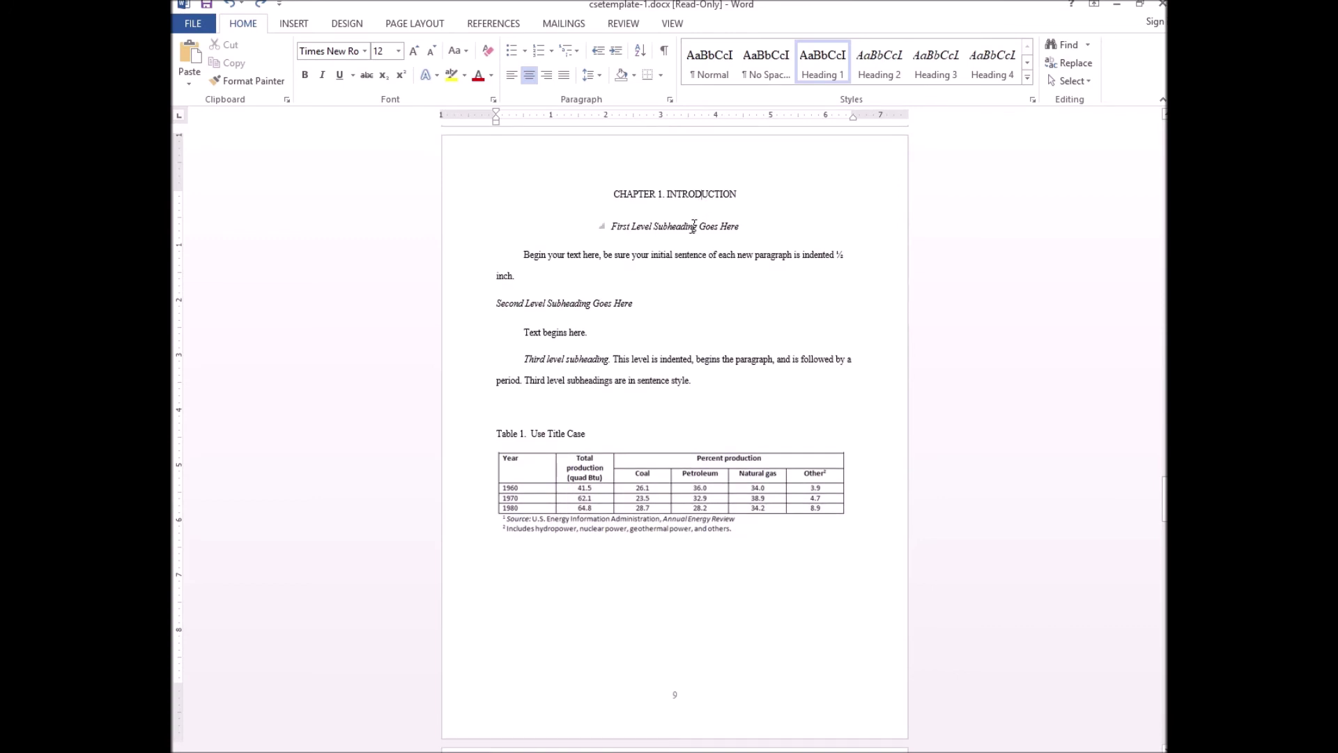
left_click(694, 225)
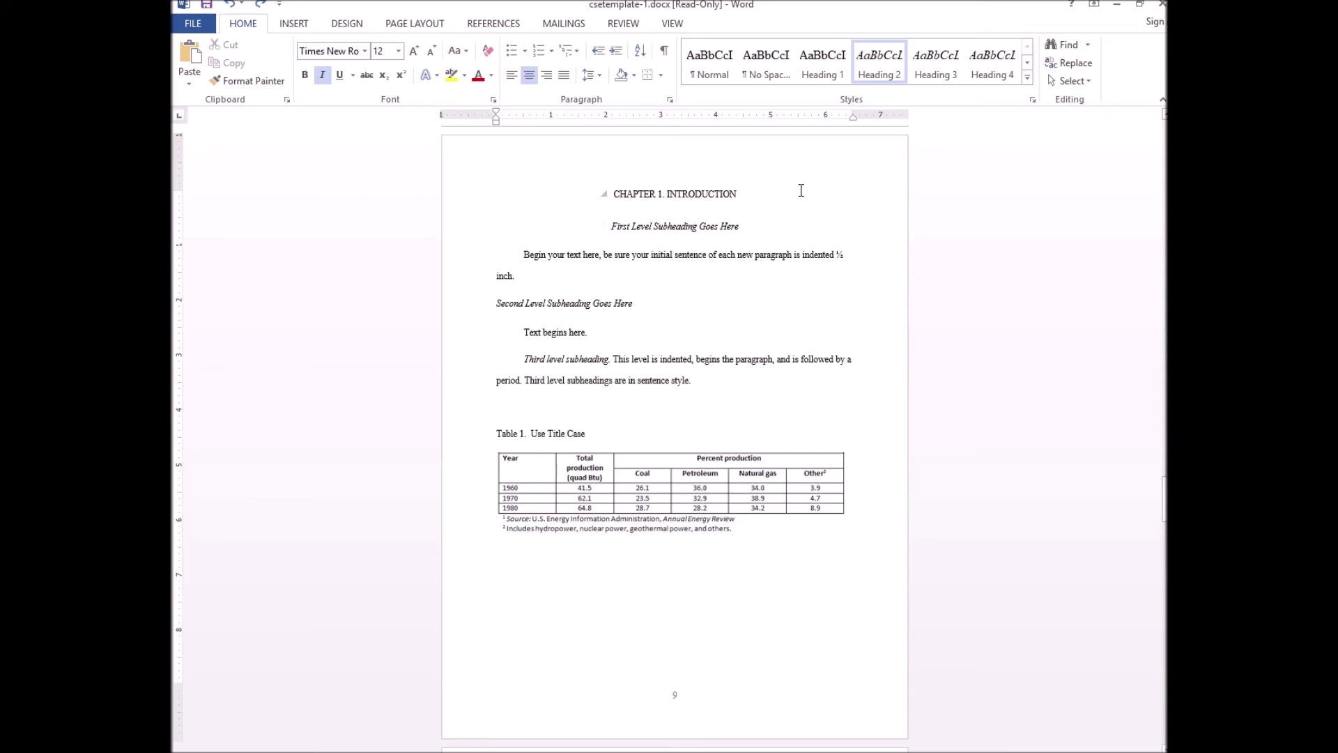
left_click(582, 301)
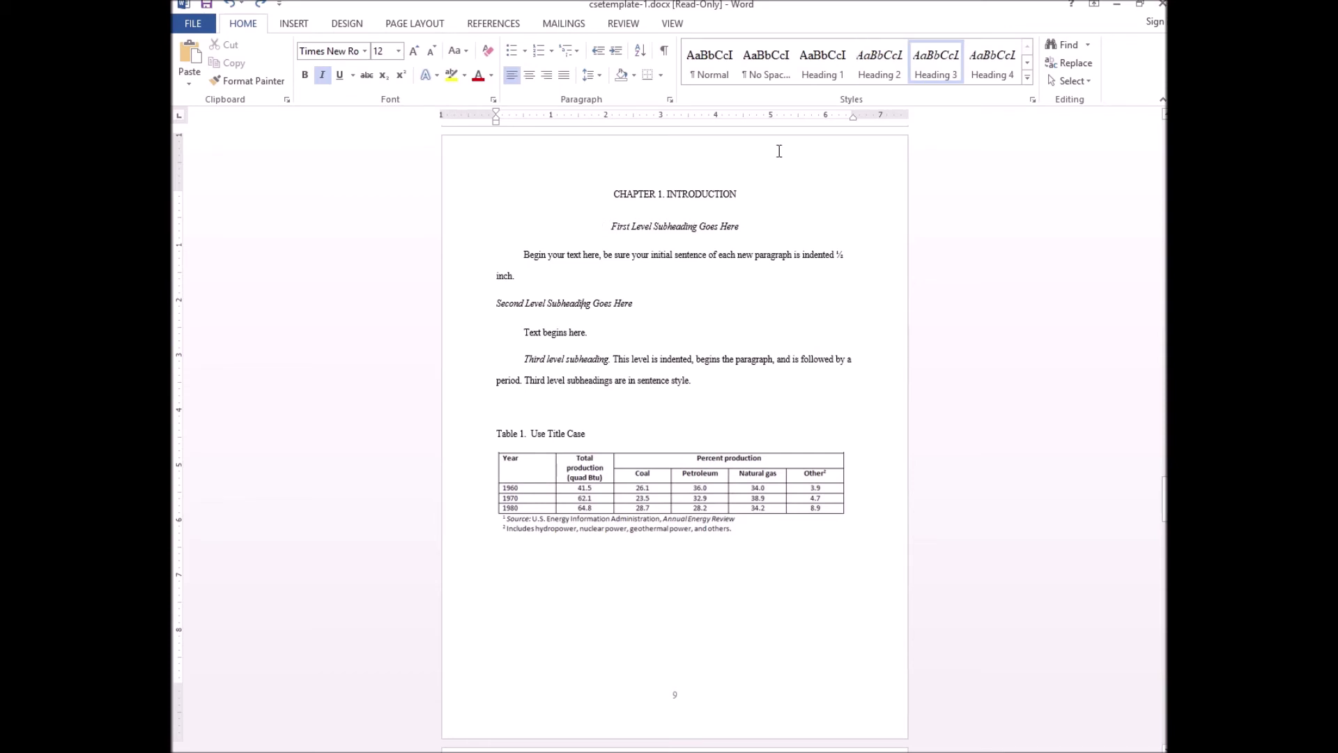
- Try the Heading 4 style on the whole third level subheading paragraph in Chapter 1 and undo it
left_click(598, 359)
left_click(979, 73)
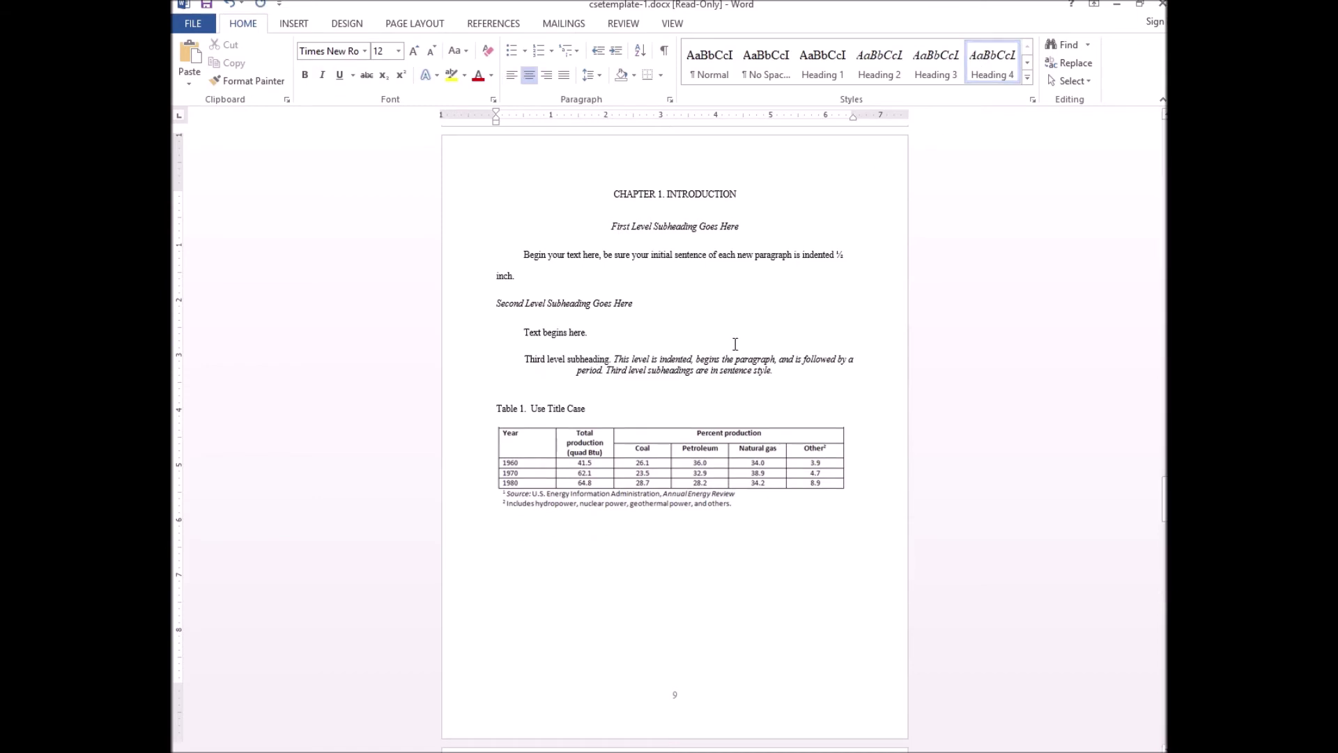
key("ctrl+z")
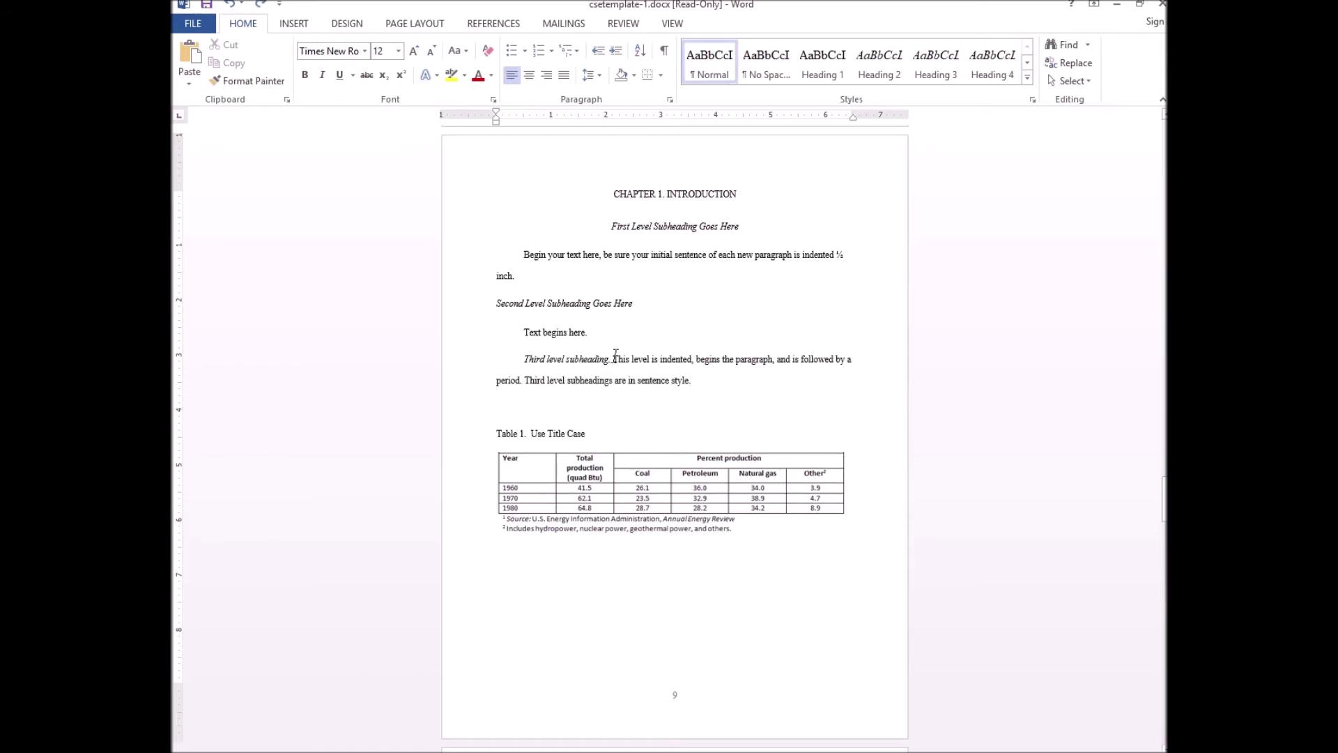
- Copy the text after the third level subheading into a new paragraph below it, and indent that paragraph's first line
left_click_drag(613, 359, 690, 379)
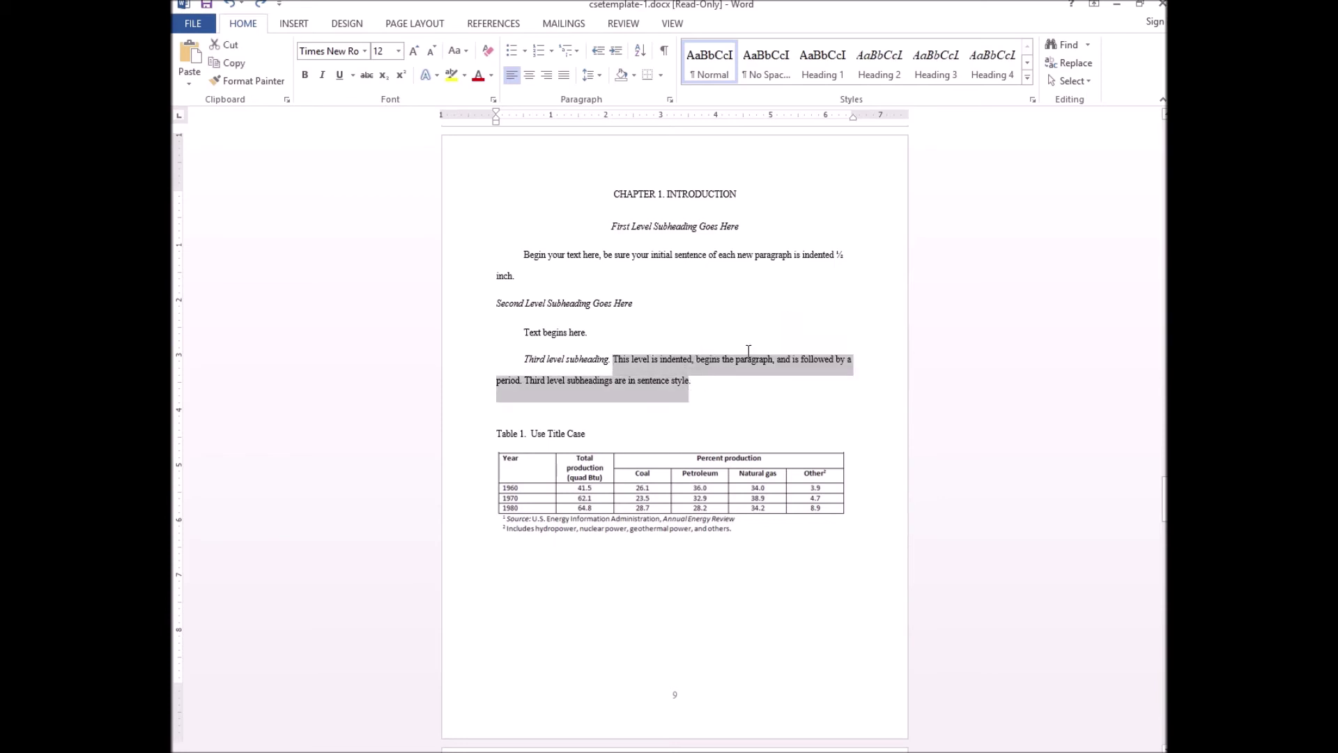
key("ctrl+c")
key("Down")
key("ctrl+v")
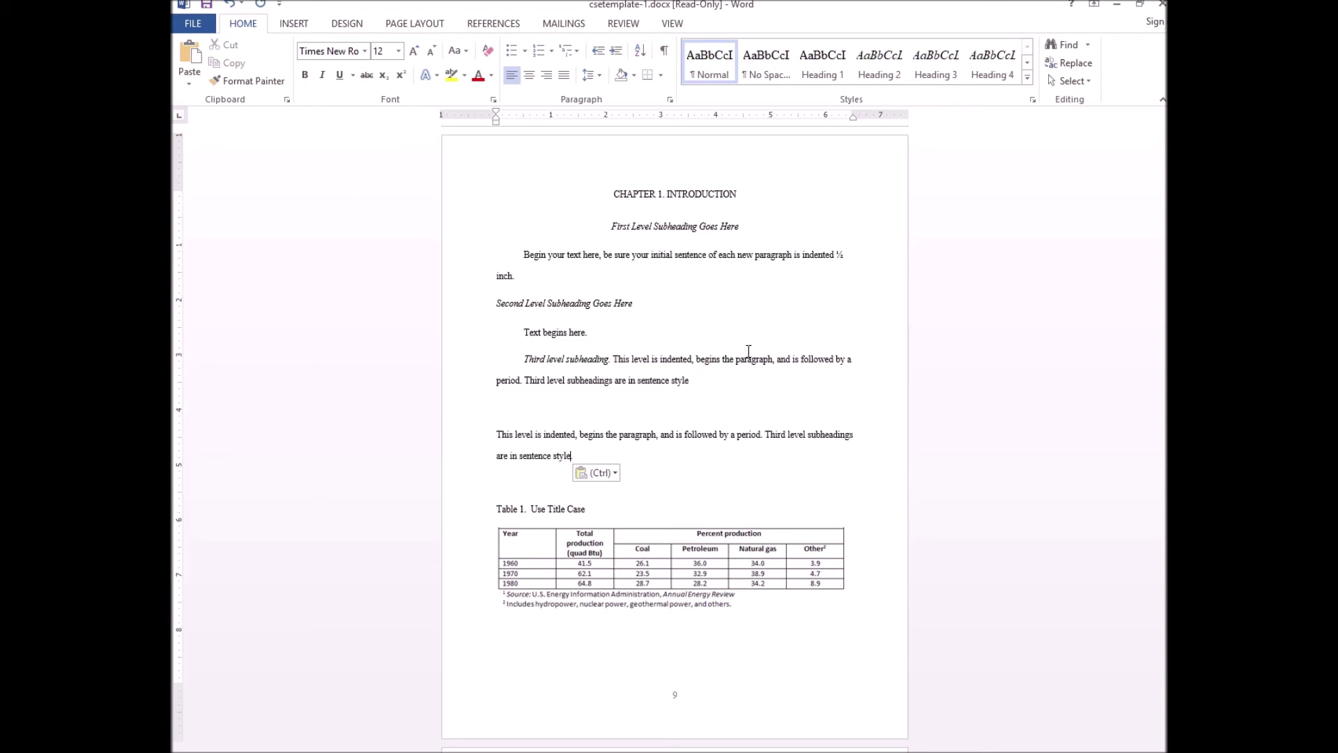
left_click(701, 384)
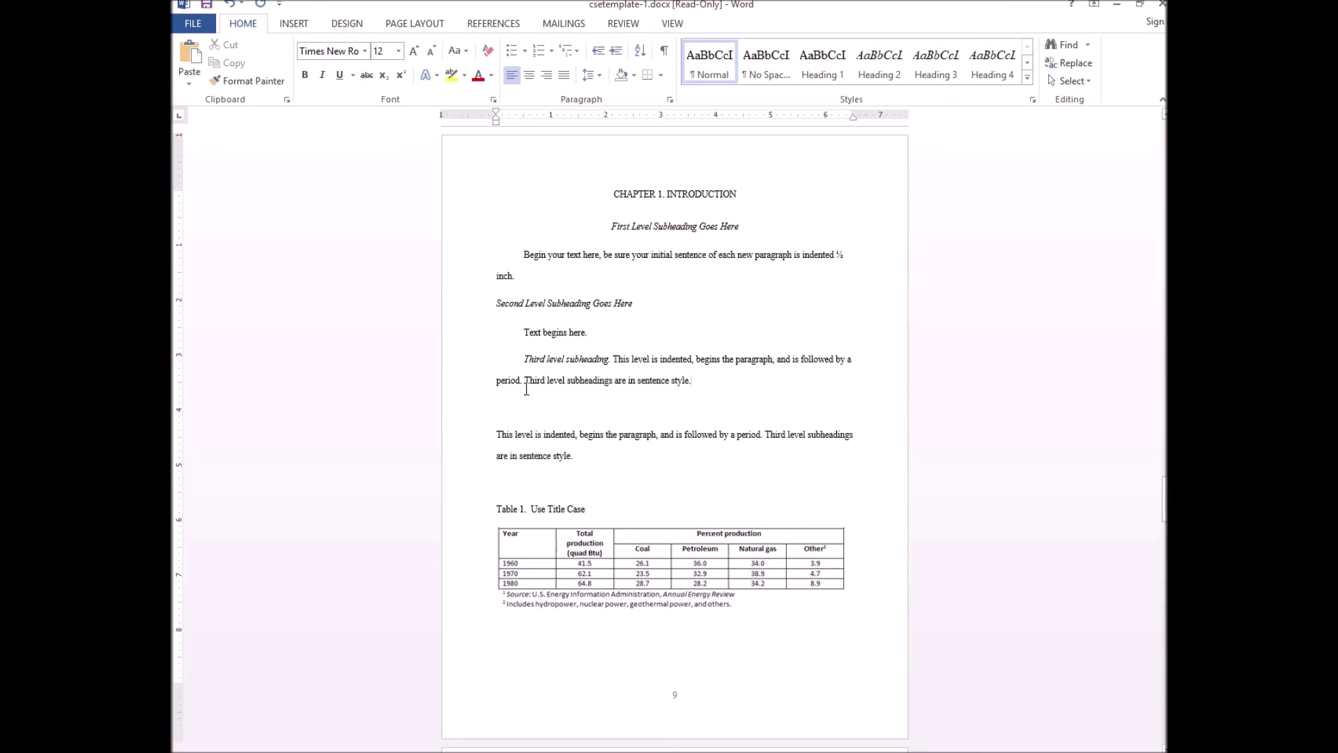
left_click(496, 434)
key("Tab")
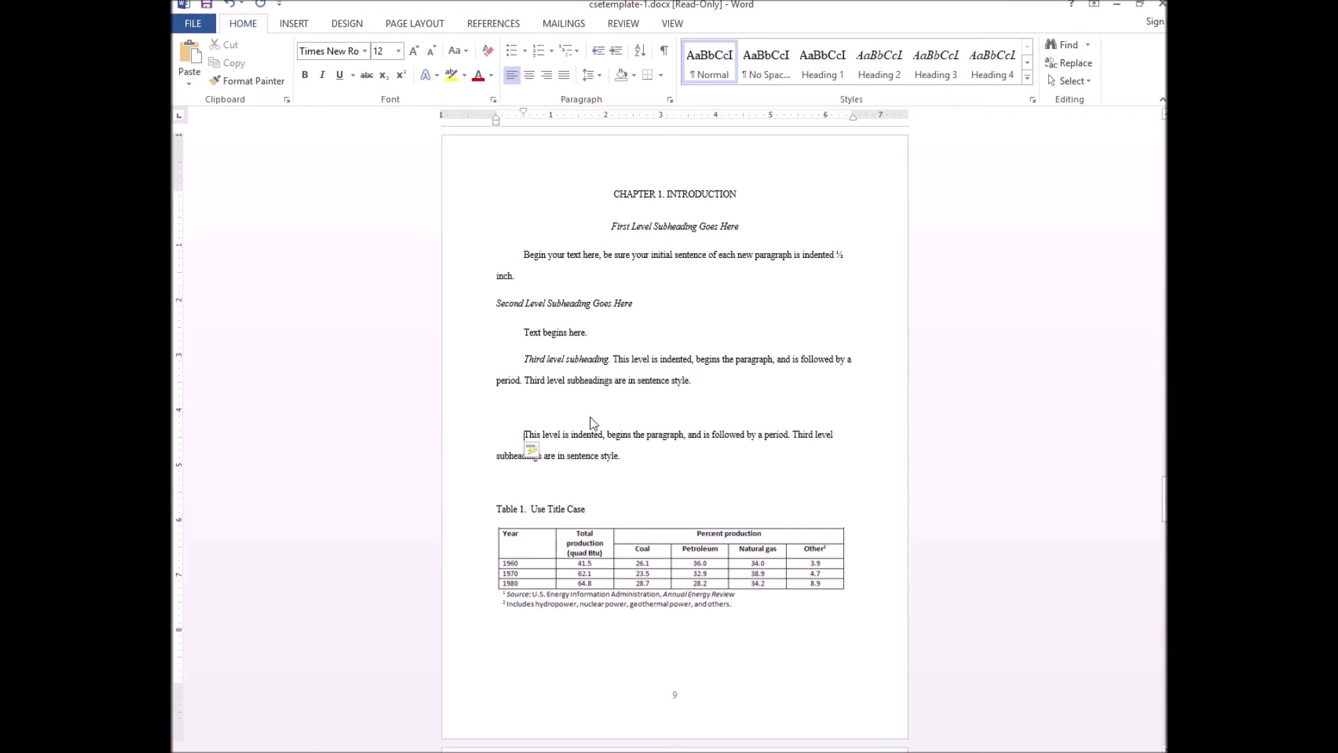
- Begin the copied paragraph with "Subheading." and apply the Heading 4 style to that text only
type("Subheading.")
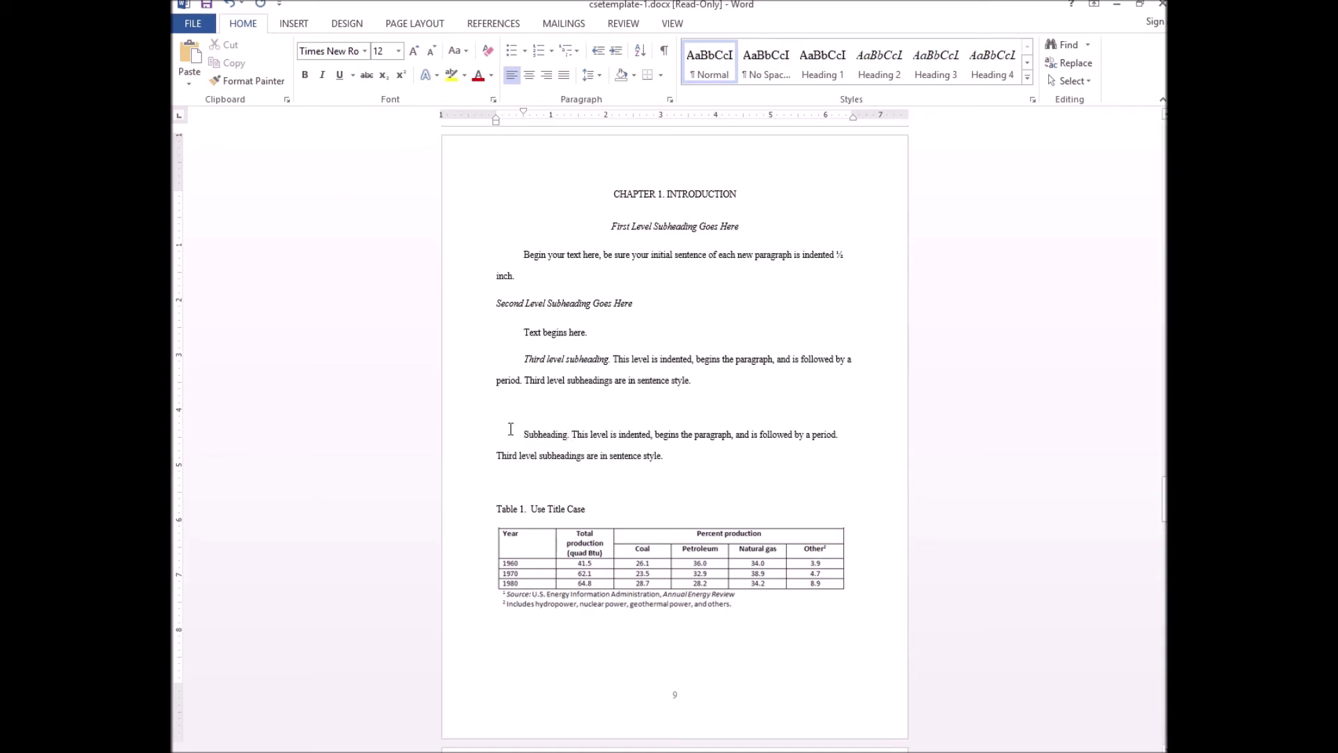
left_click_drag(525, 434, 571, 435)
left_click(1000, 77)
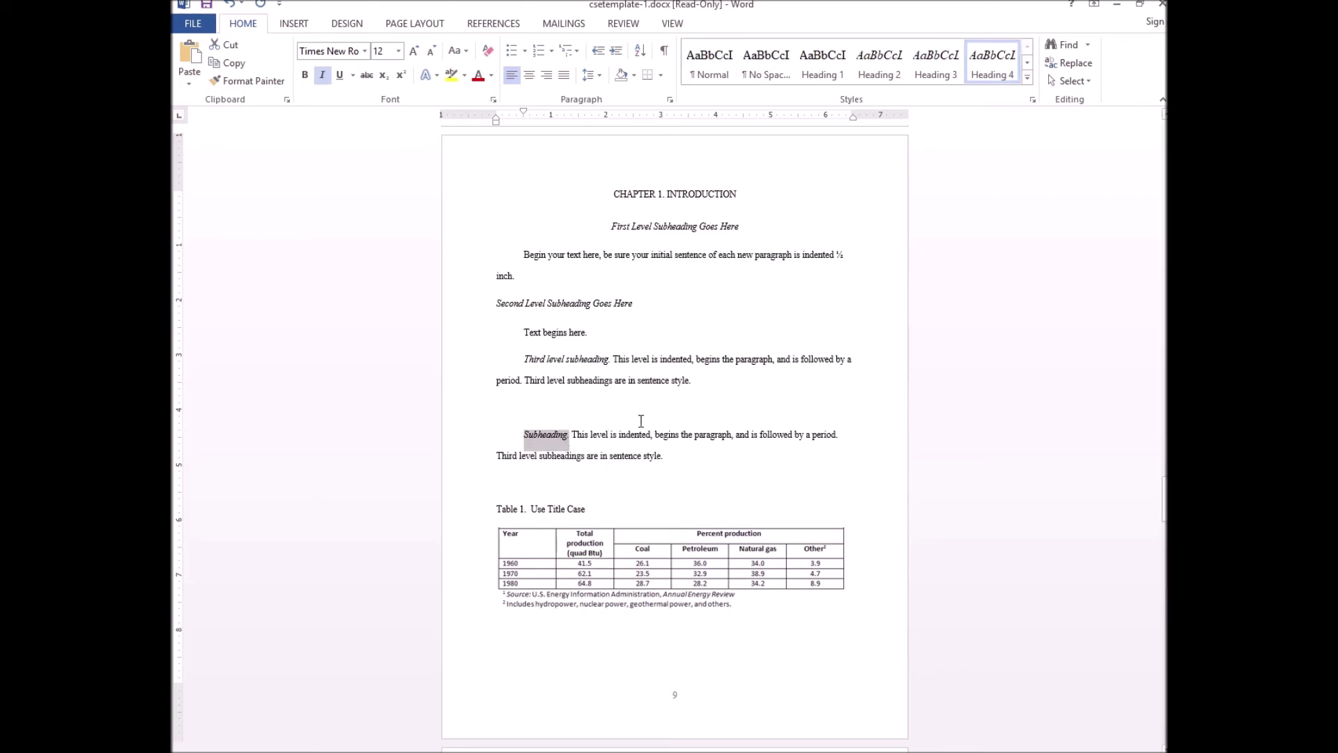
- Remove the blank line between the third level subheading paragraph and its copied paragraph
left_click(710, 386)
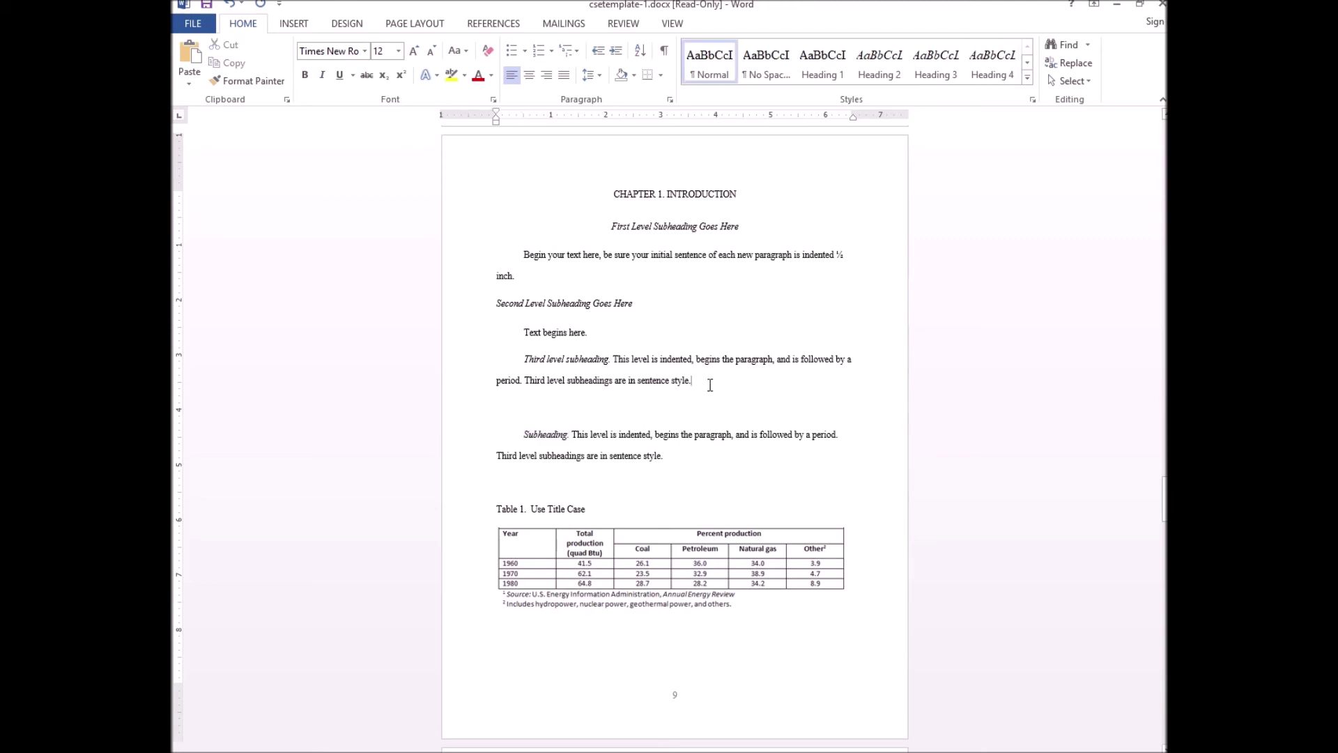
key("Delete")
left_click(558, 304)
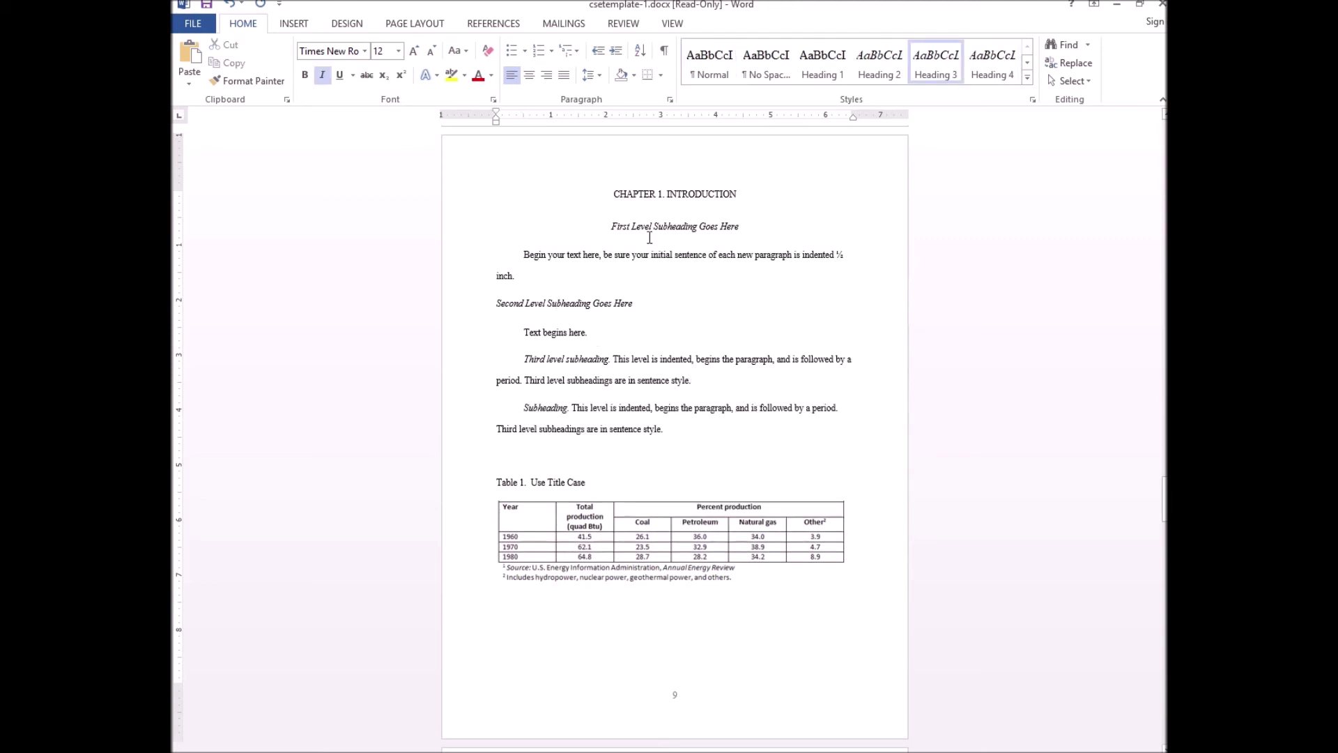
- Add an unindented, justified line reading "First Level Subheading" below the copied paragraph and select its text
left_click(702, 424)
key("Return")
key("Return")
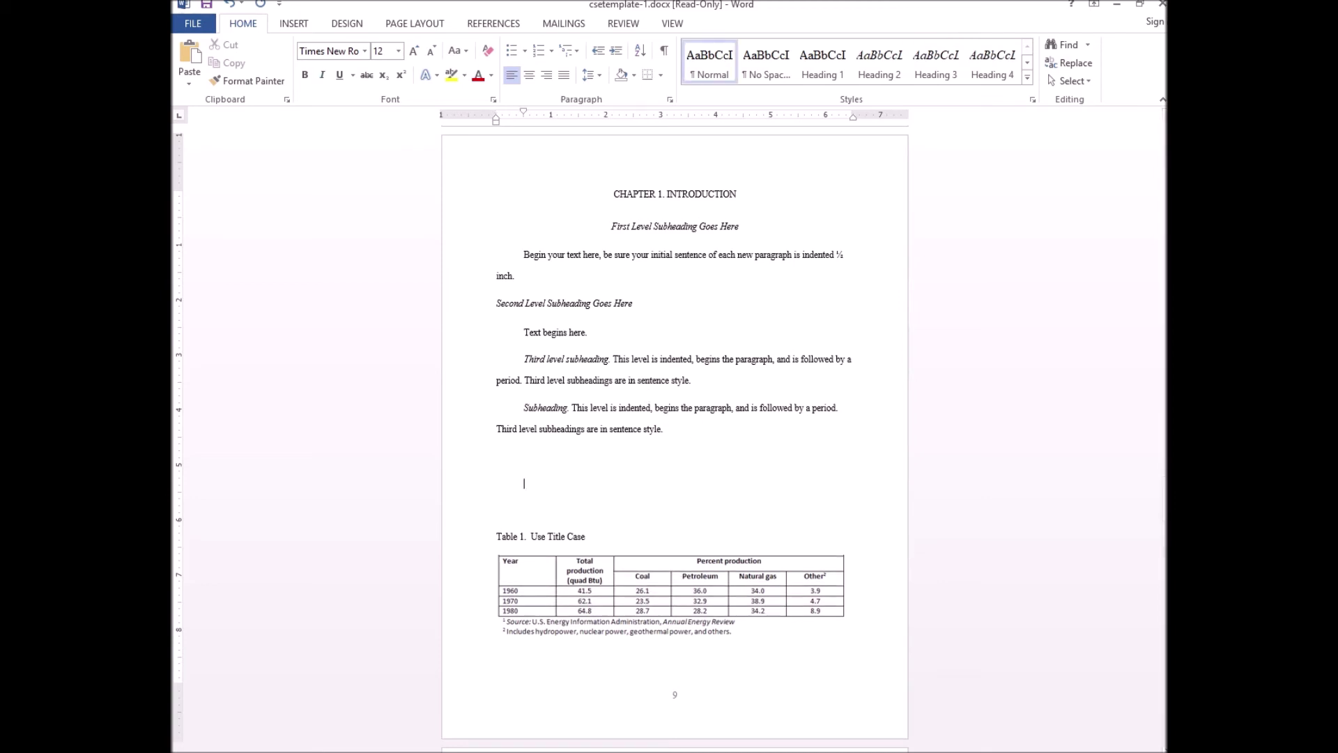
key("BackSpace")
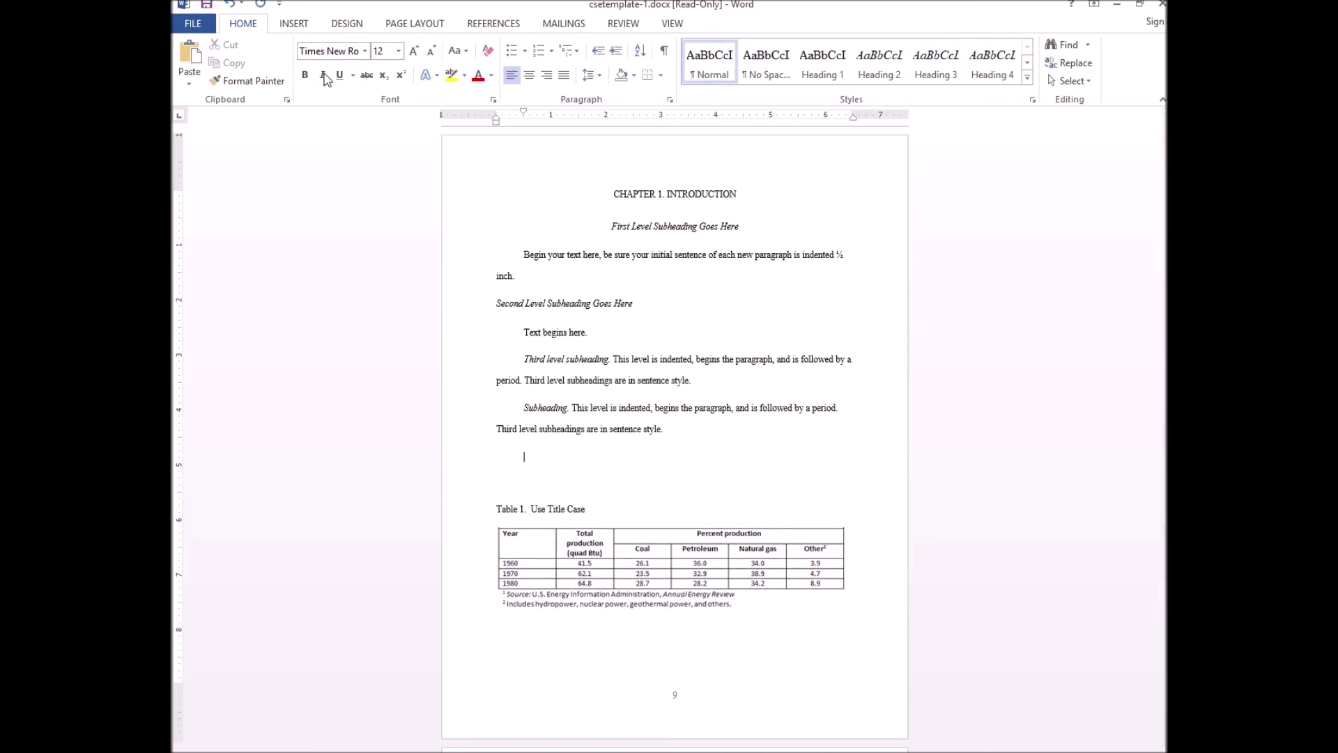
key("ctrl+j")
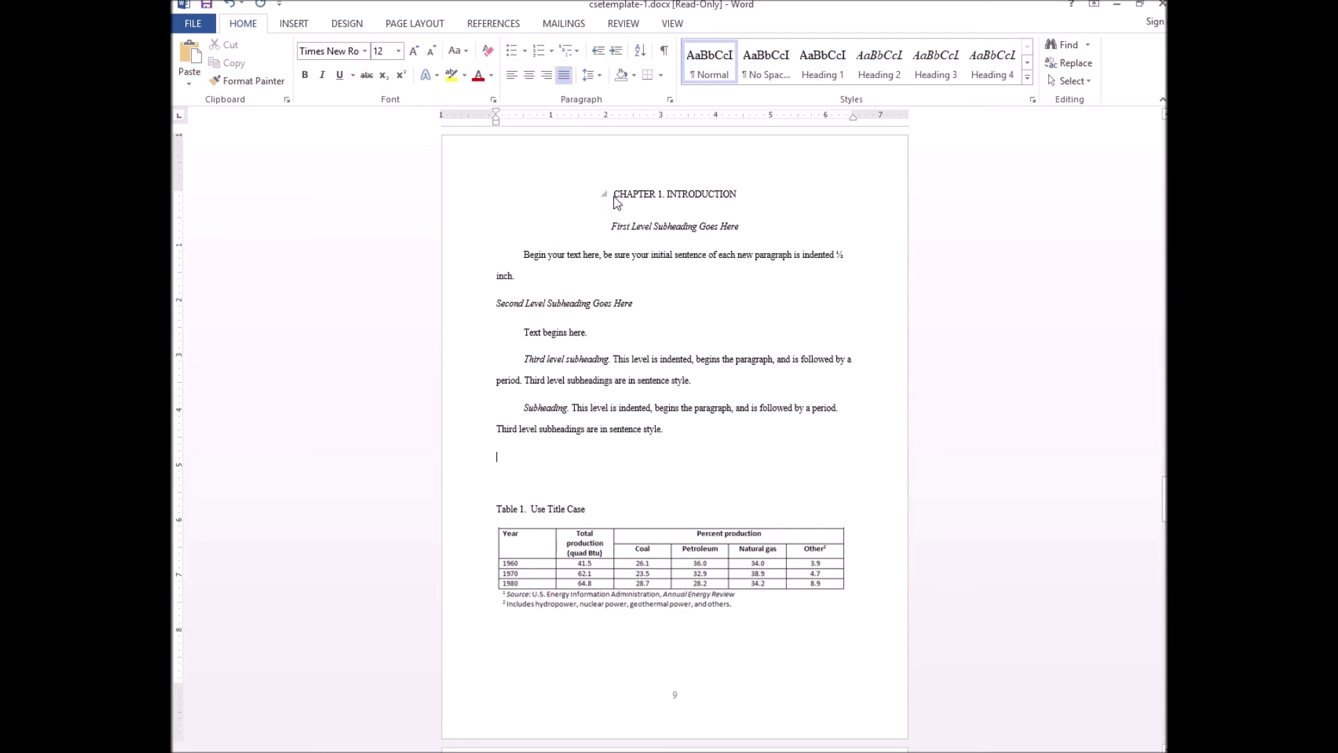
type("fig")
key("BackSpace")
key("BackSpace")
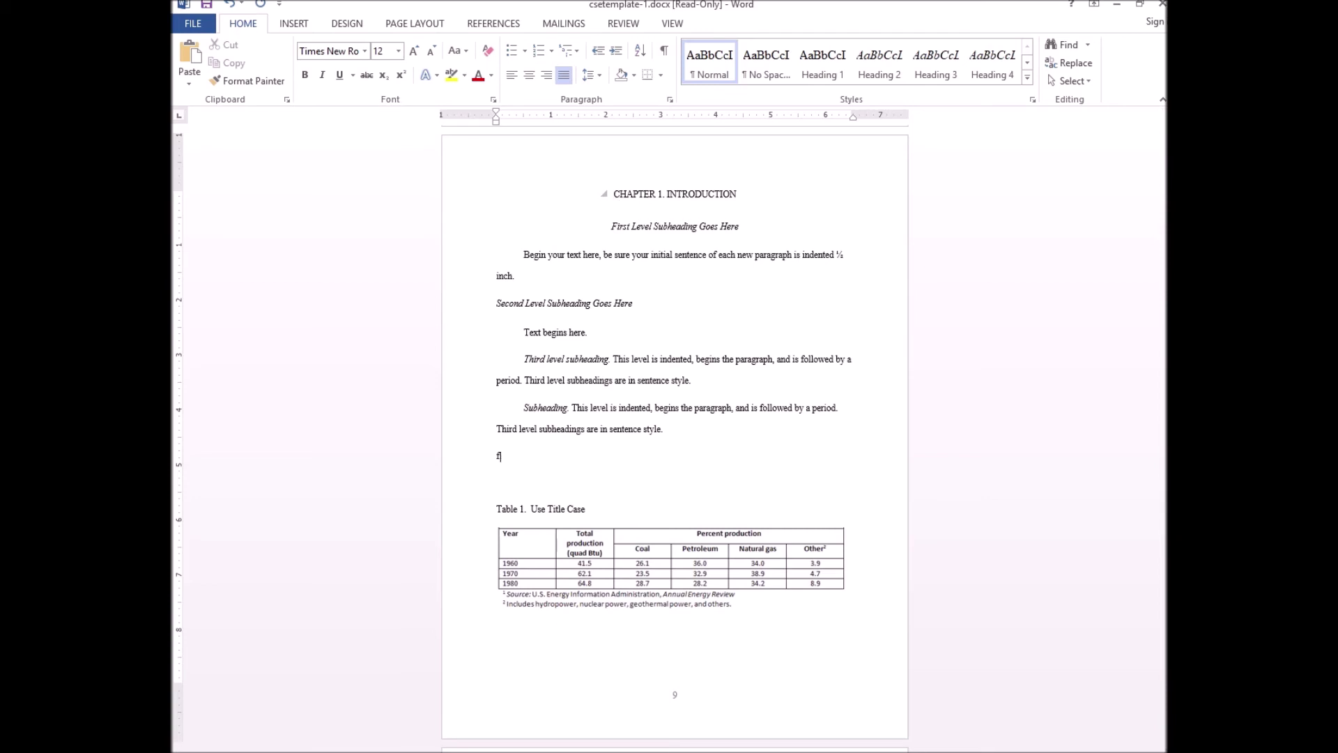
type("First Level Subheading")
left_click_drag(497, 468, 574, 459)
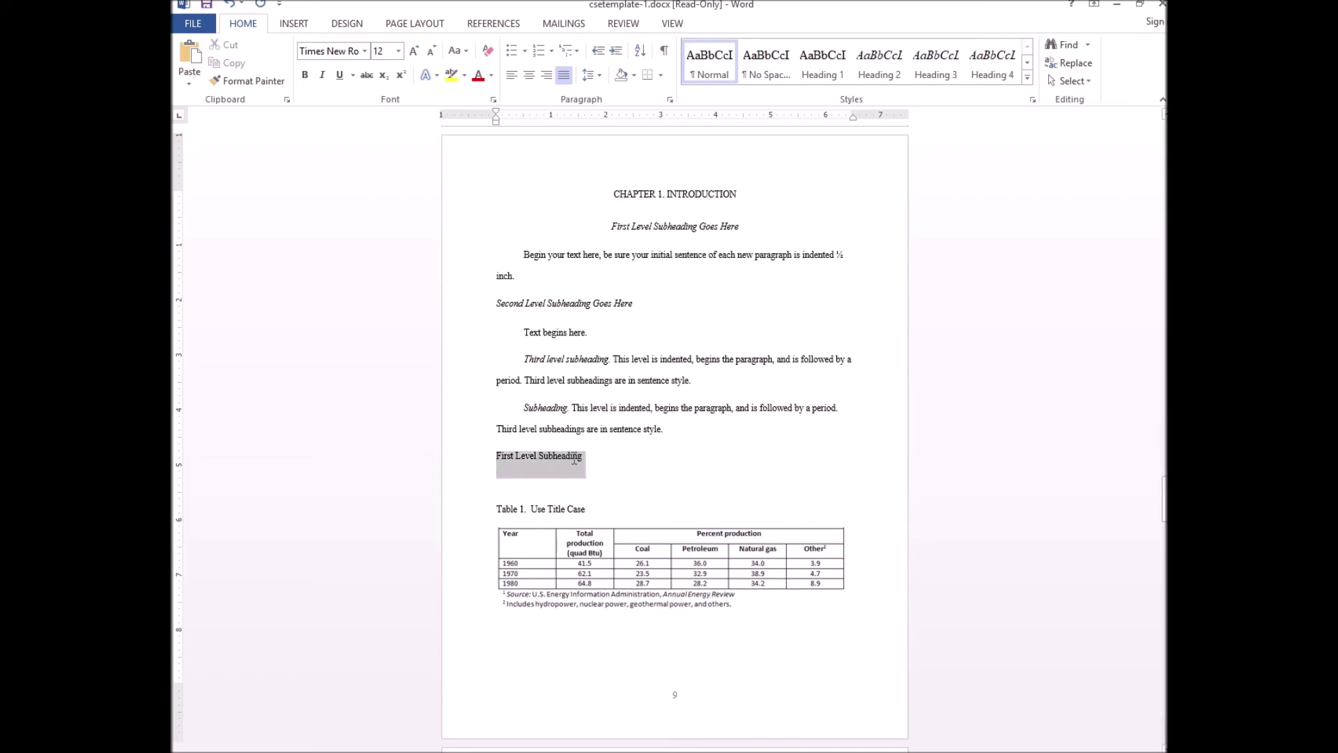
- Apply the Heading 2 style to the "First Level Subheading" line and compare it with the chapter title's heading style
left_click(878, 80)
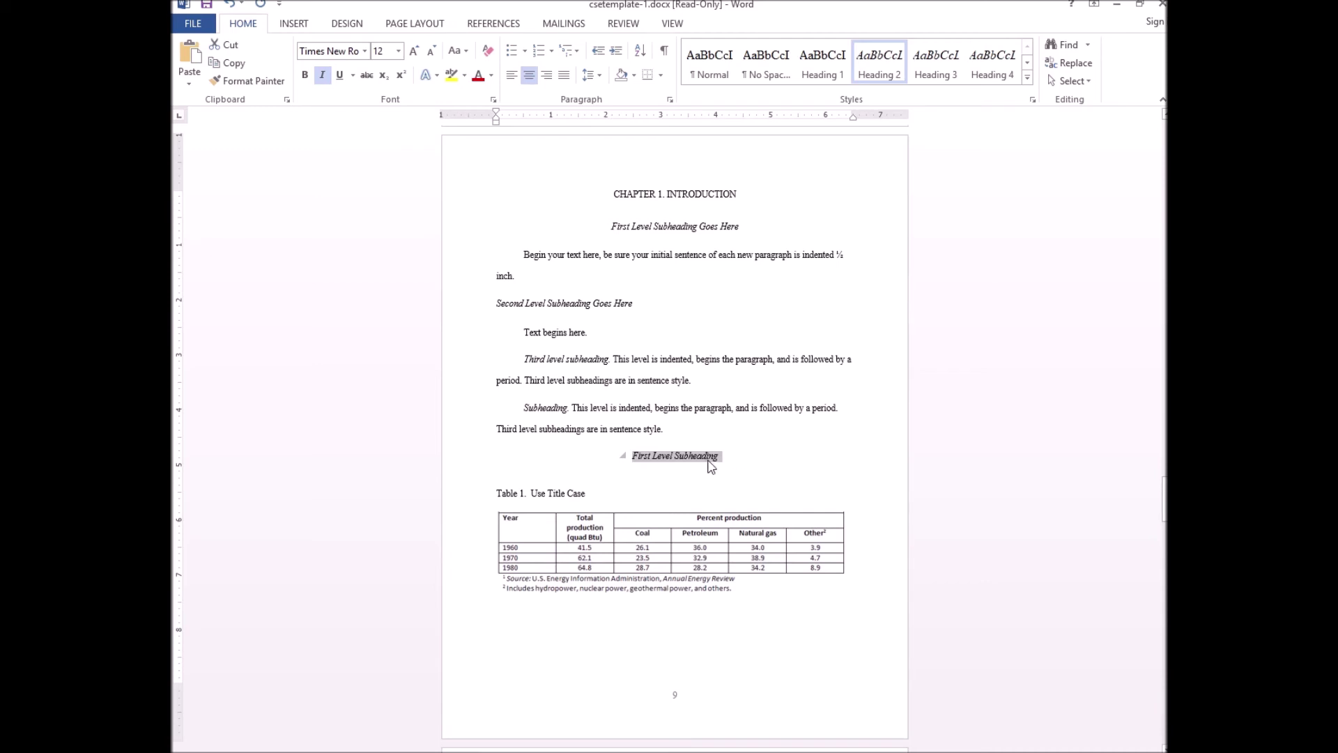
left_click(823, 69)
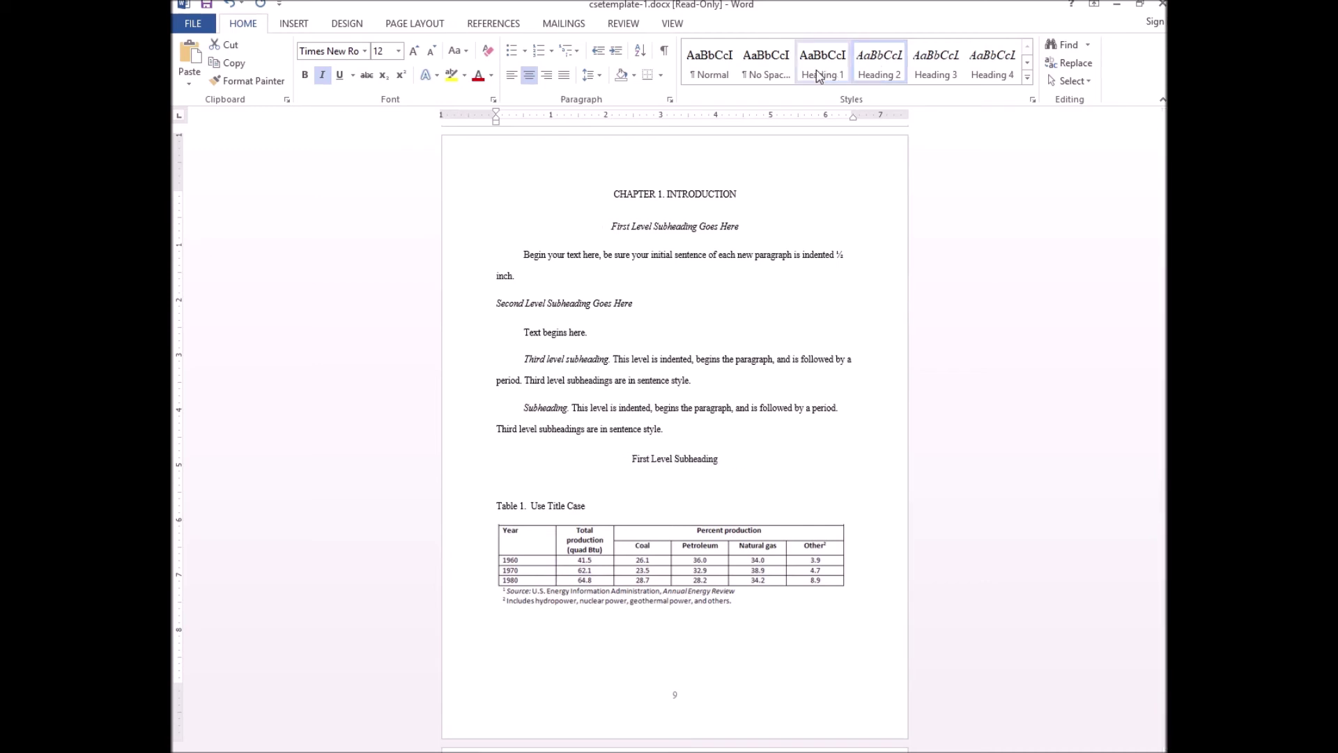
left_click(902, 74)
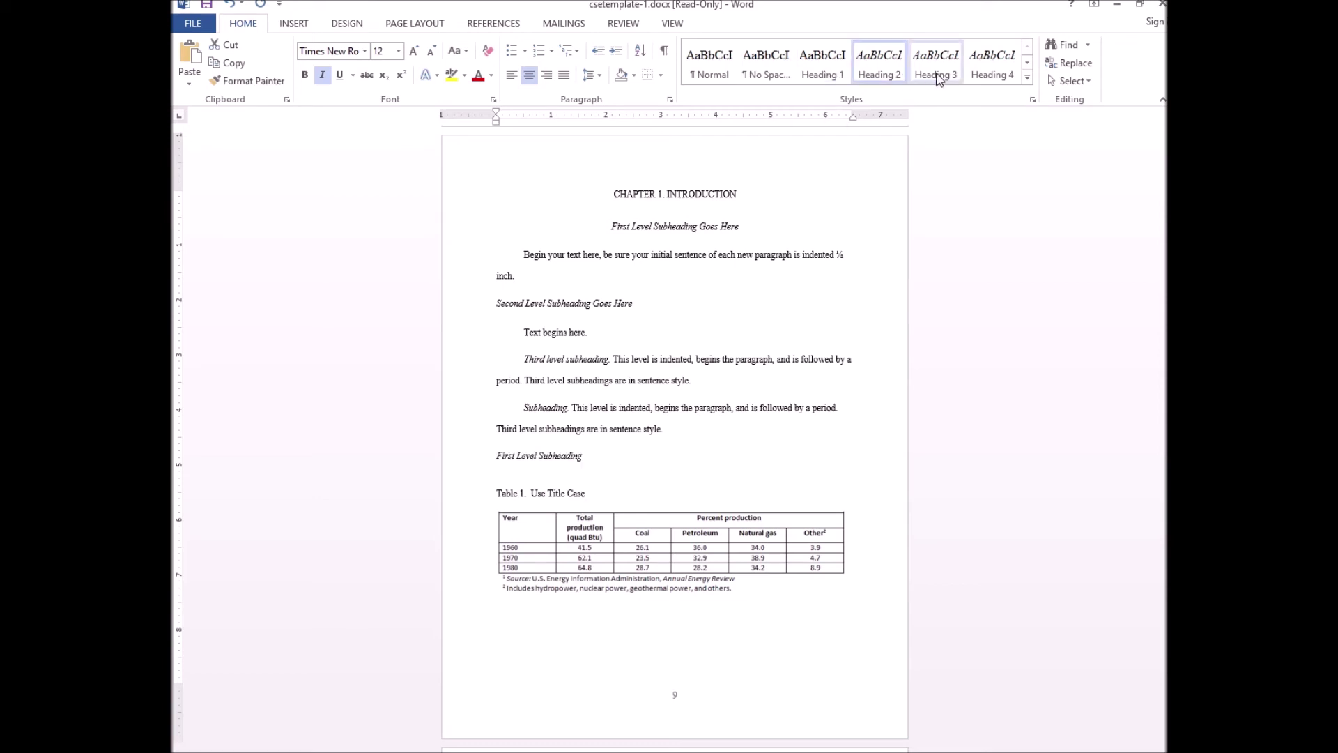
left_click(692, 194)
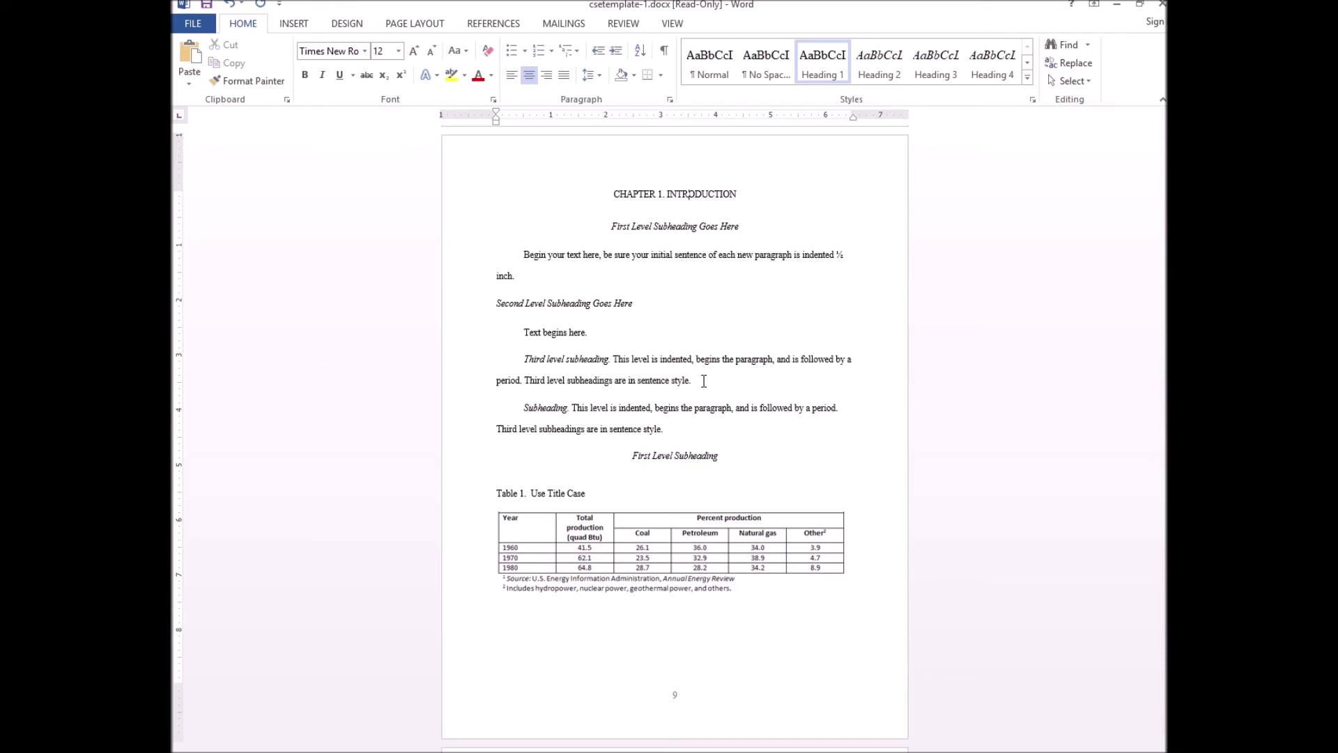
left_click_drag(723, 457, 631, 457)
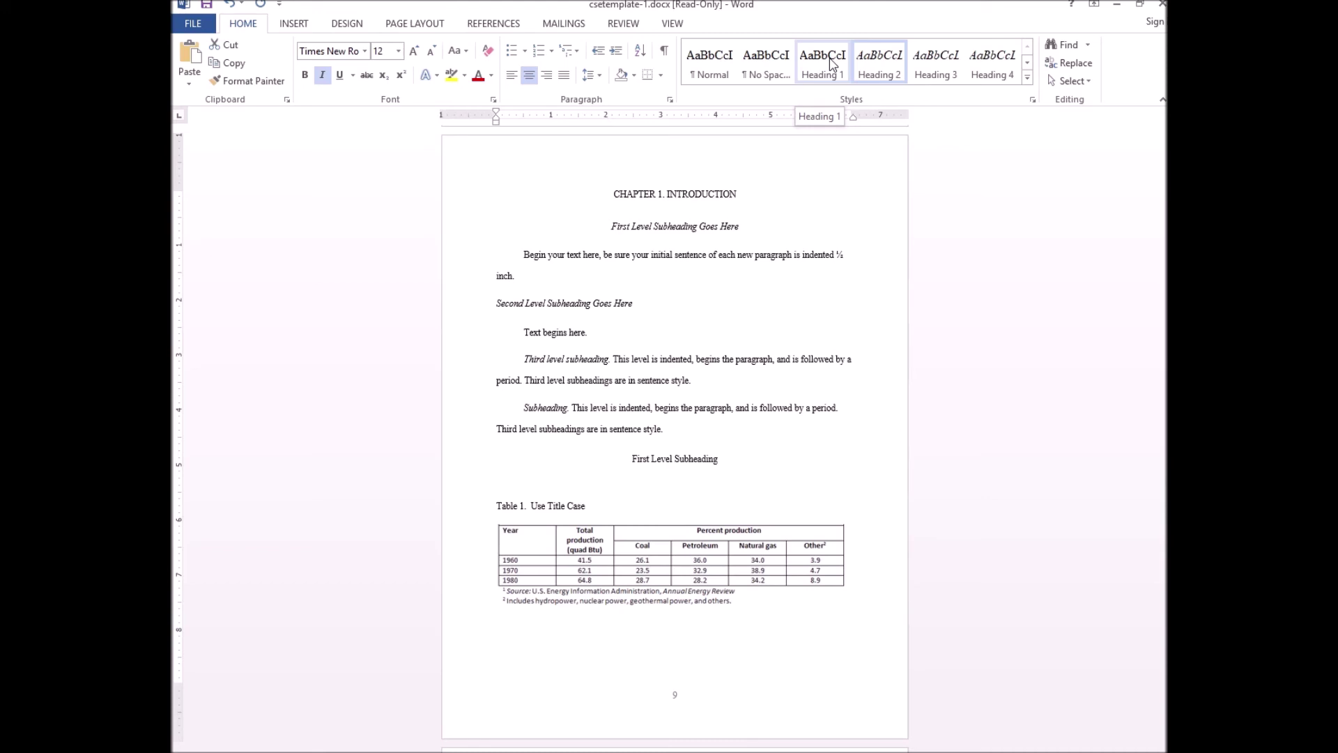
left_click(723, 449)
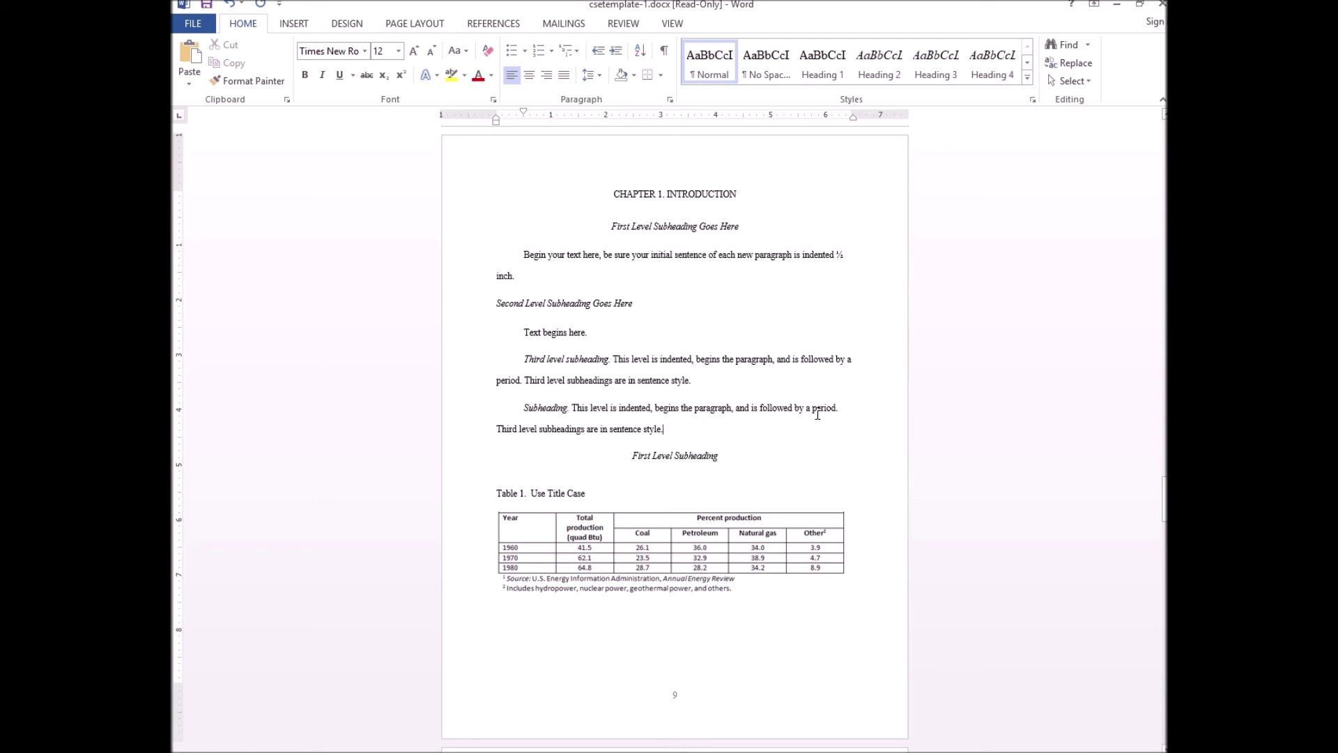
- Remove the existing table of contents and leave a centered "TABLE OF CONTENTS" title with an empty Normal-style line below it
scroll(818, 414, "up", 10)
scroll(818, 414, "up", 15)
scroll(817, 414, "up", 1)
left_click(522, 189)
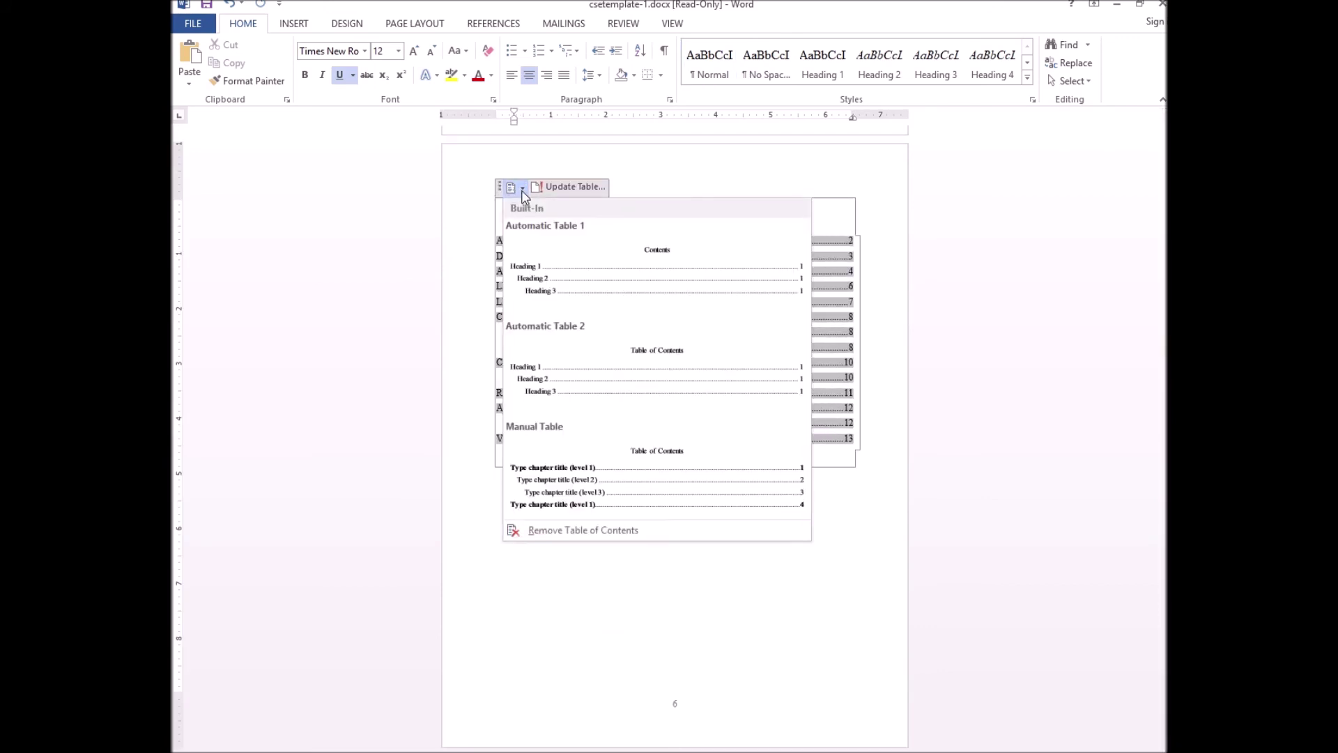
left_click(567, 531)
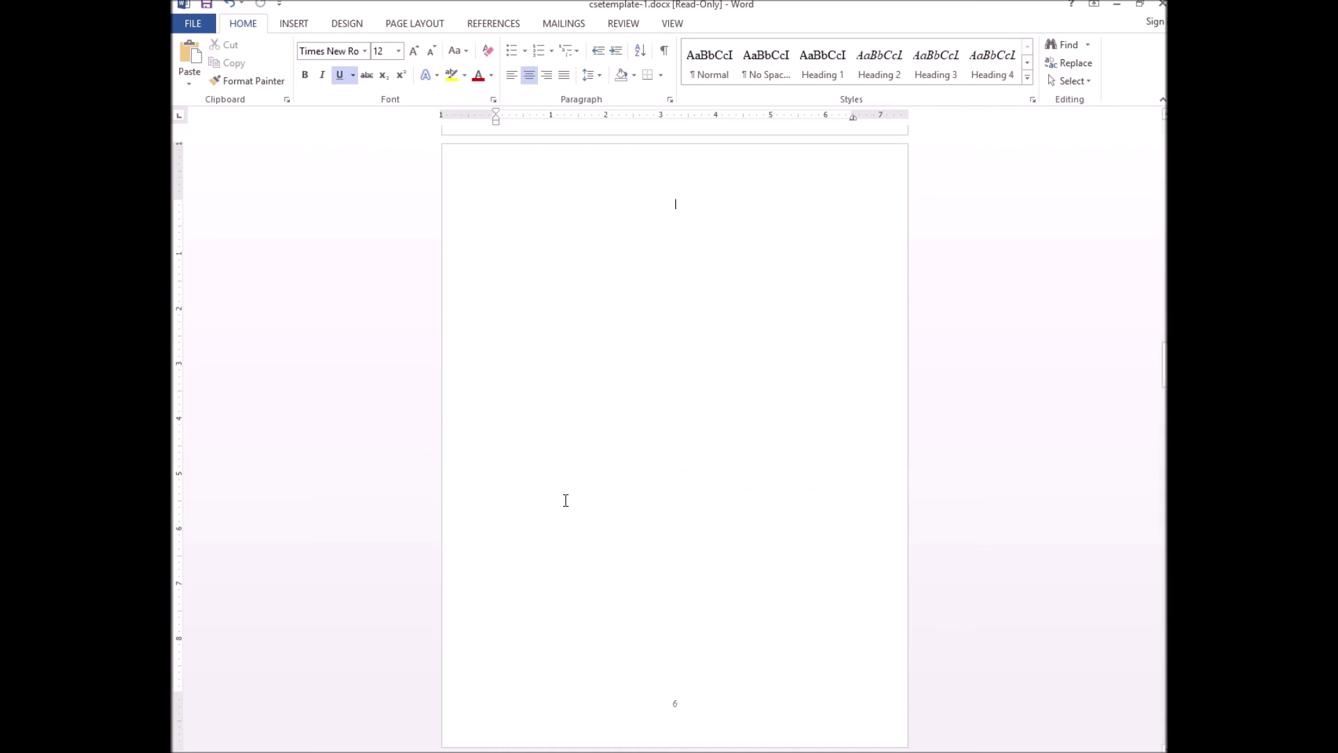
key("ctrl+z")
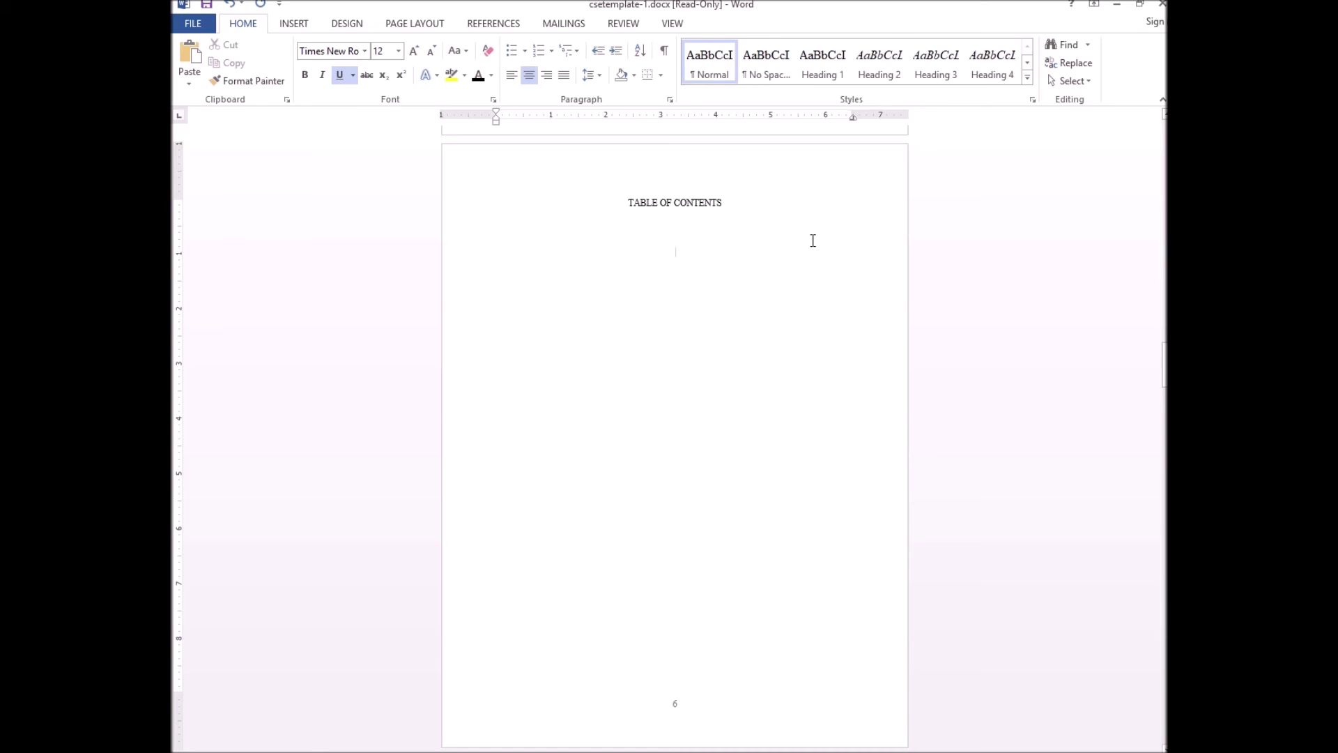
- Insert a custom table of contents below the title, showing 6 levels with right-aligned page numbers, dot leaders and no web hyperlinks
left_click(509, 31)
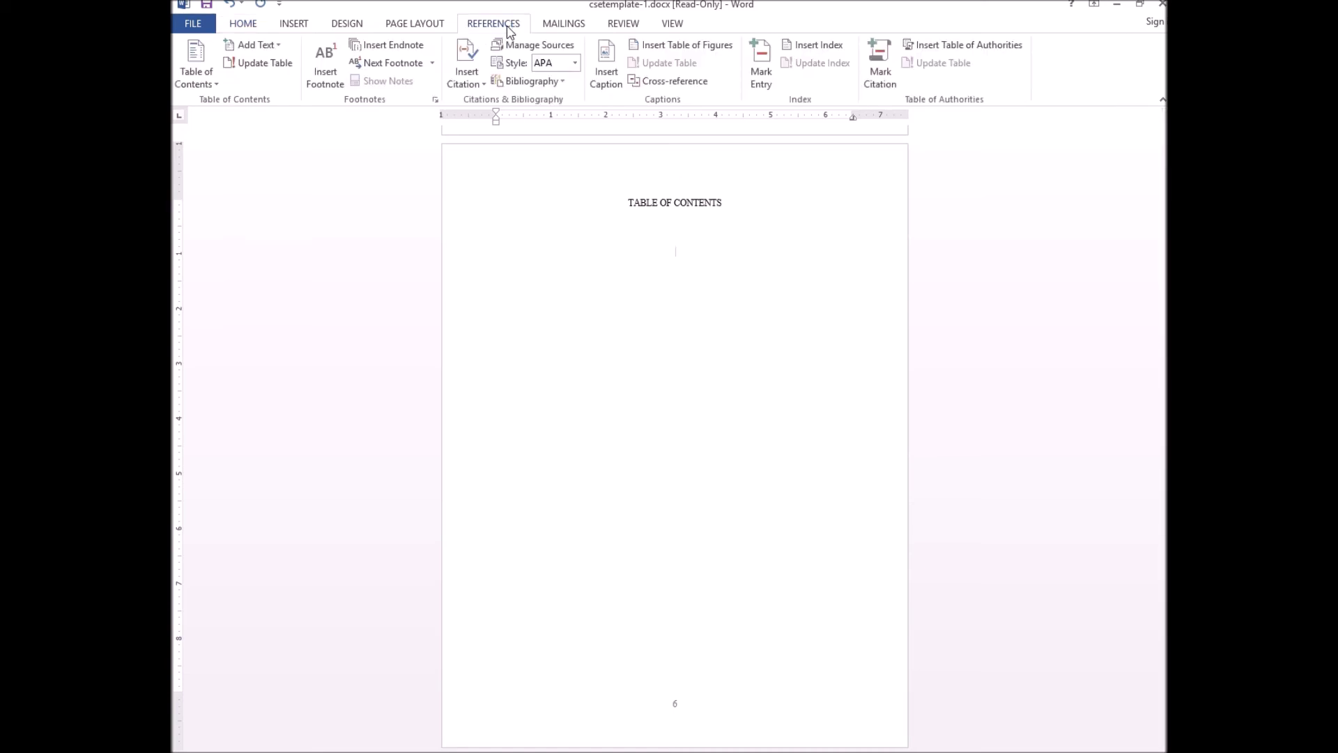
left_click(212, 84)
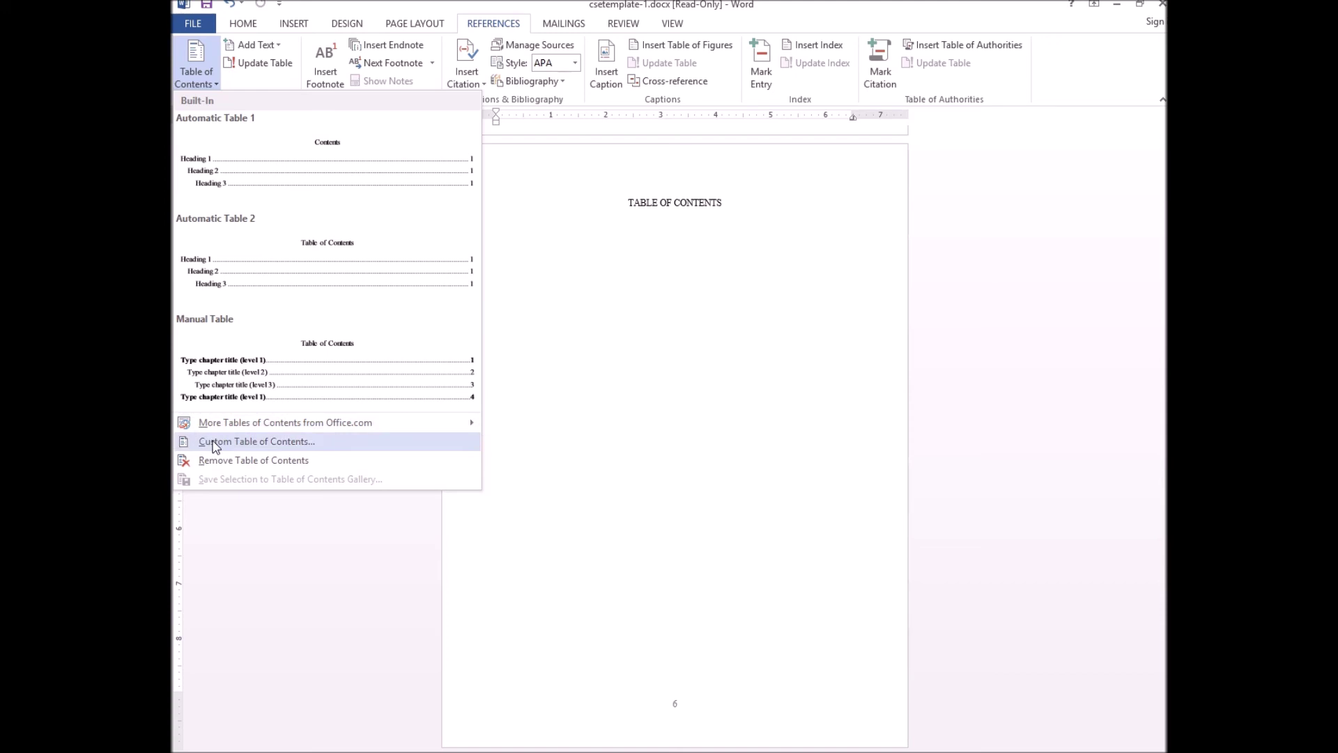
left_click(216, 444)
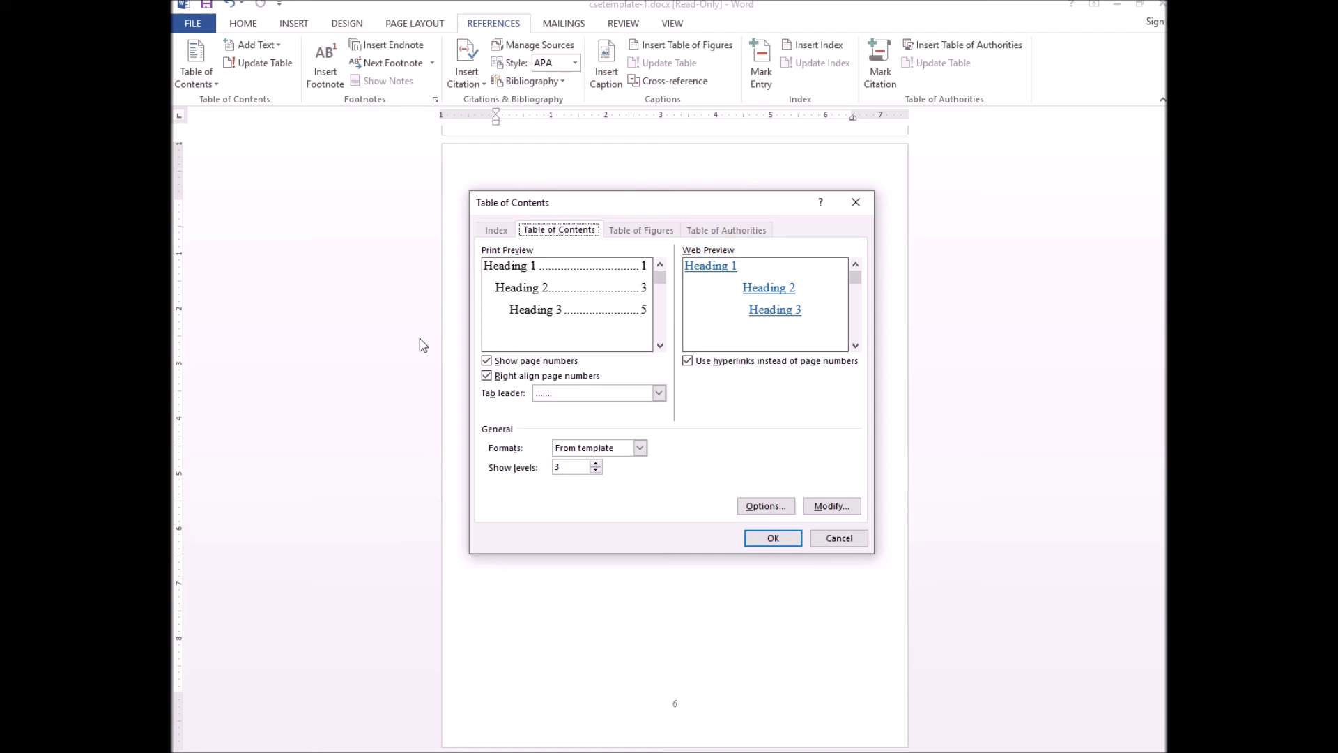
left_click(595, 470)
left_click(596, 463)
left_click(596, 464)
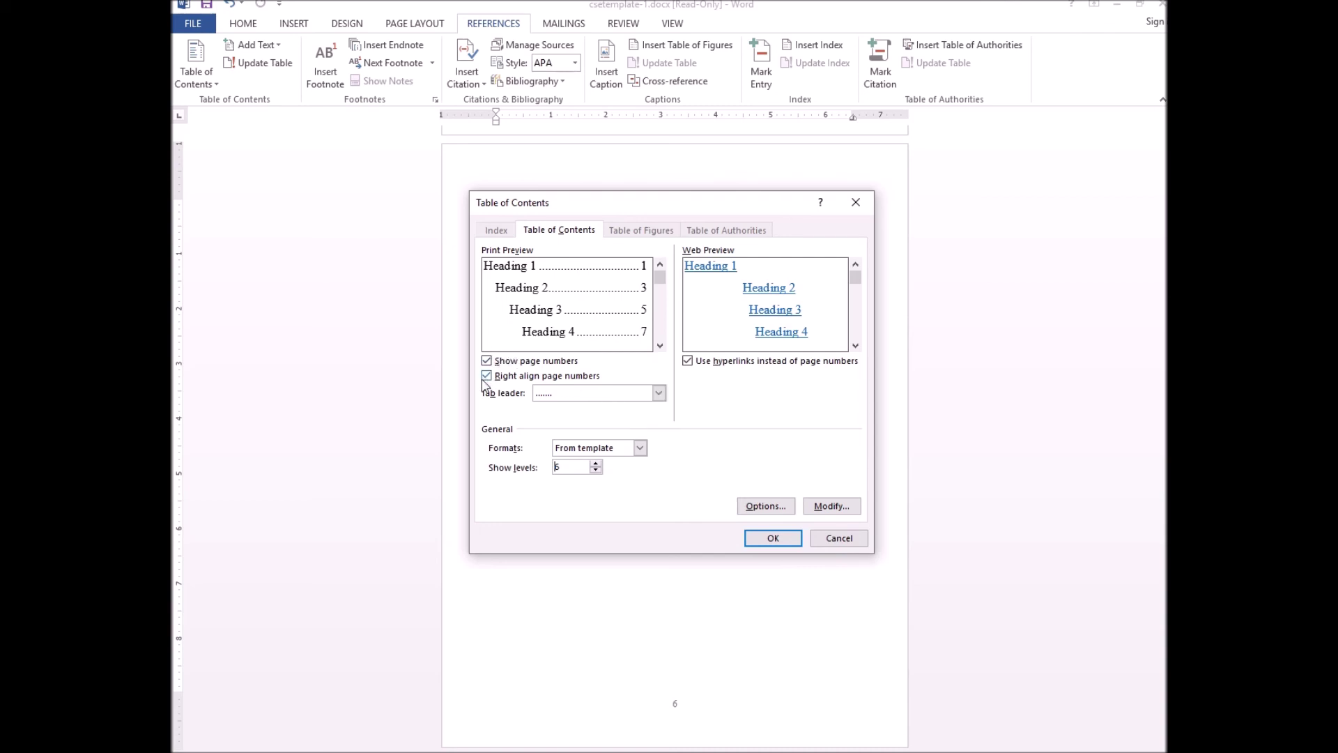
key("alt+h")
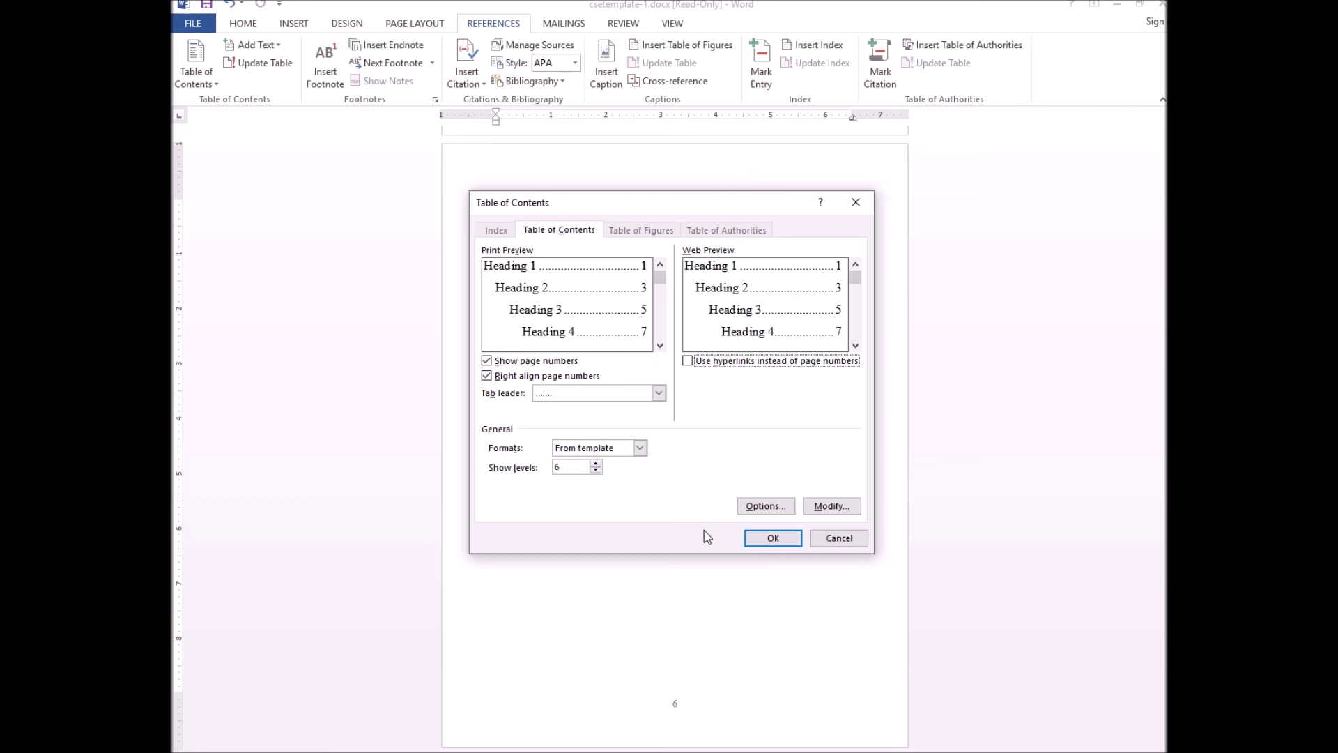
left_click(762, 541)
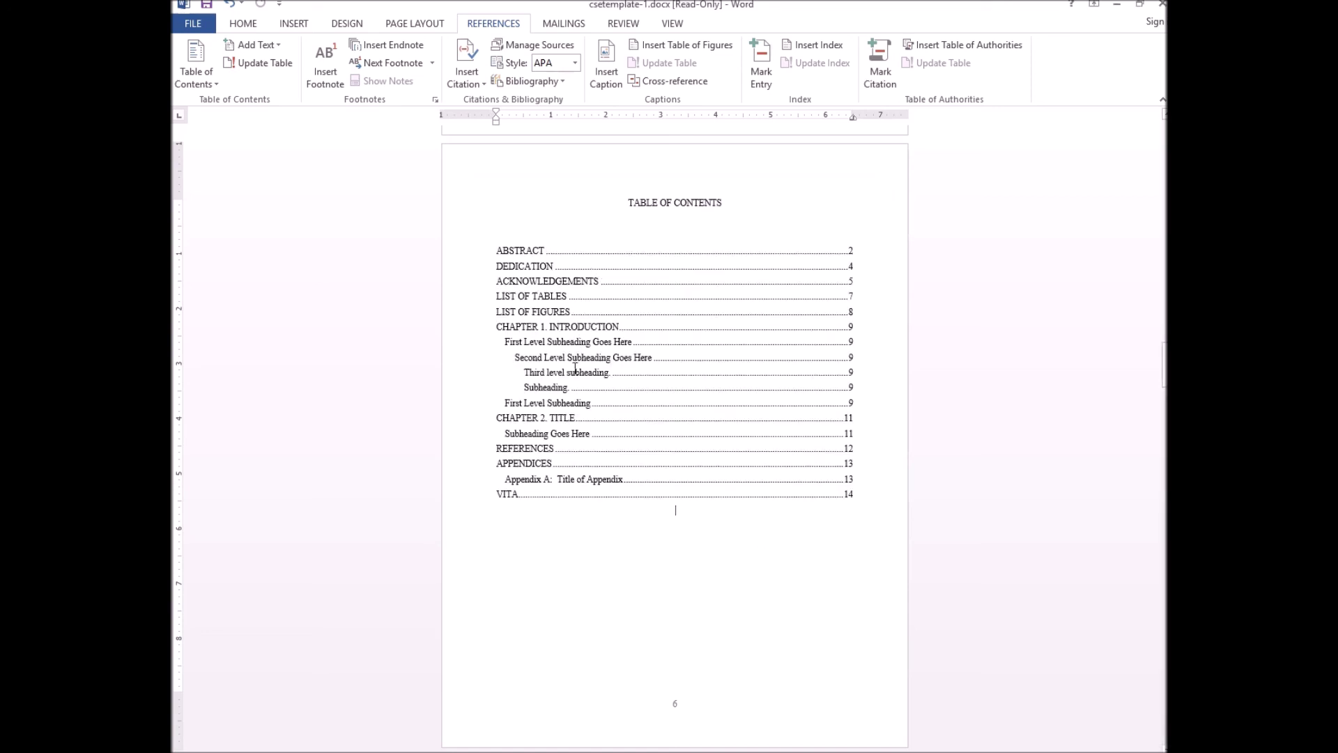
- Check the "Subheading." entry in the new table of contents and the style of the LIST OF TABLES title
left_click_drag(524, 388, 568, 389)
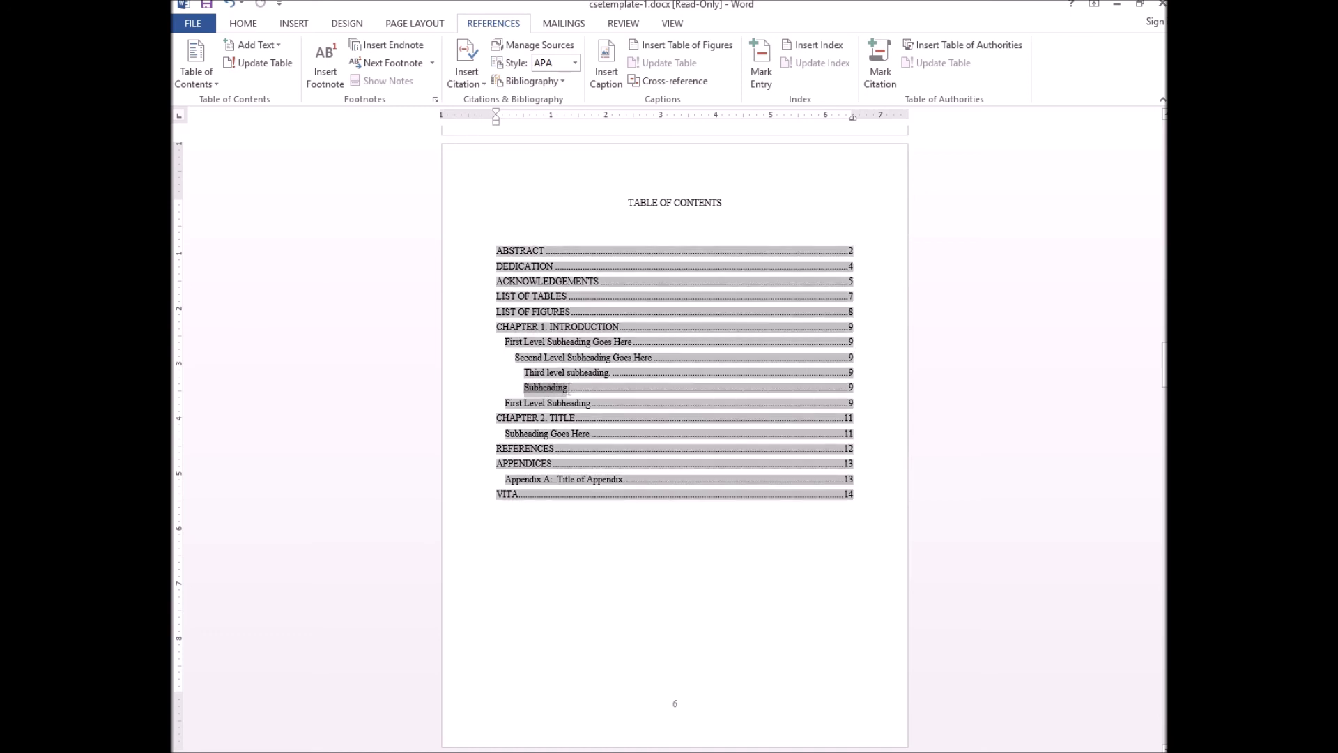
left_click(619, 520)
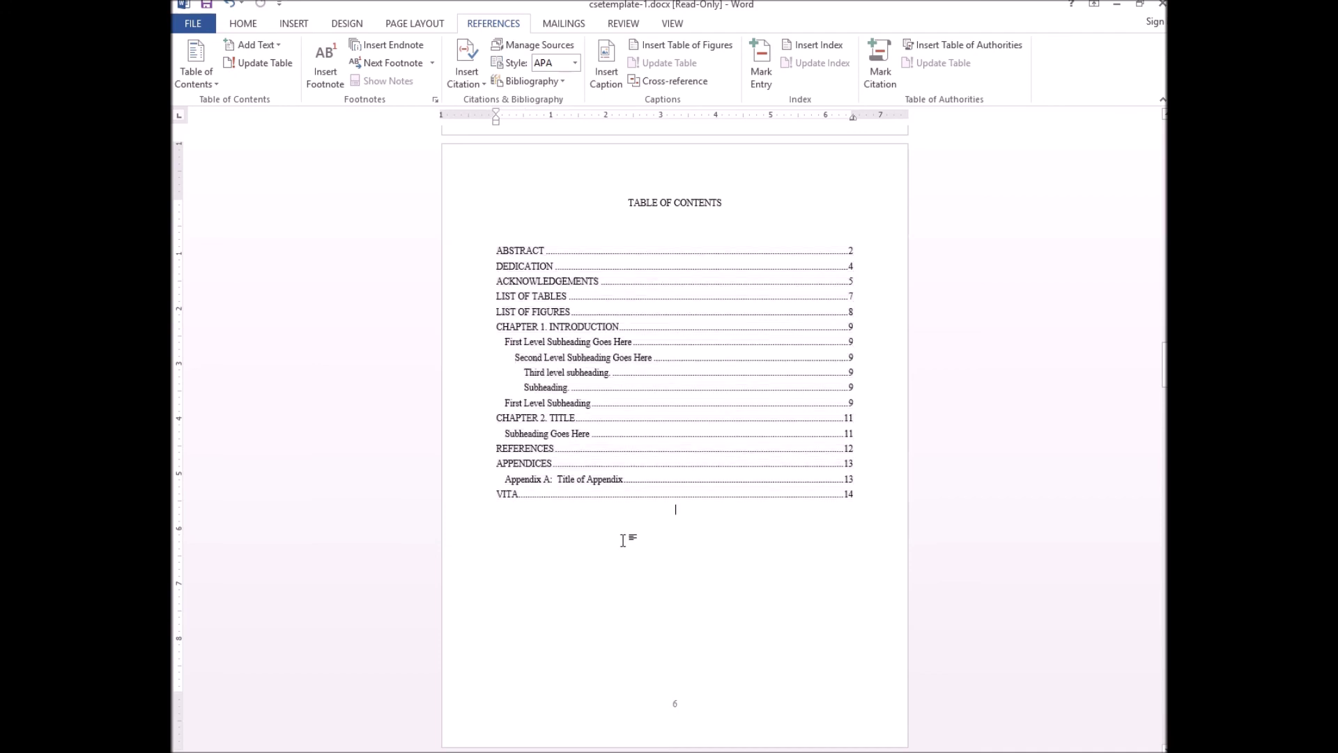
scroll(628, 536, "down", 5)
left_click(668, 504)
left_click(243, 23)
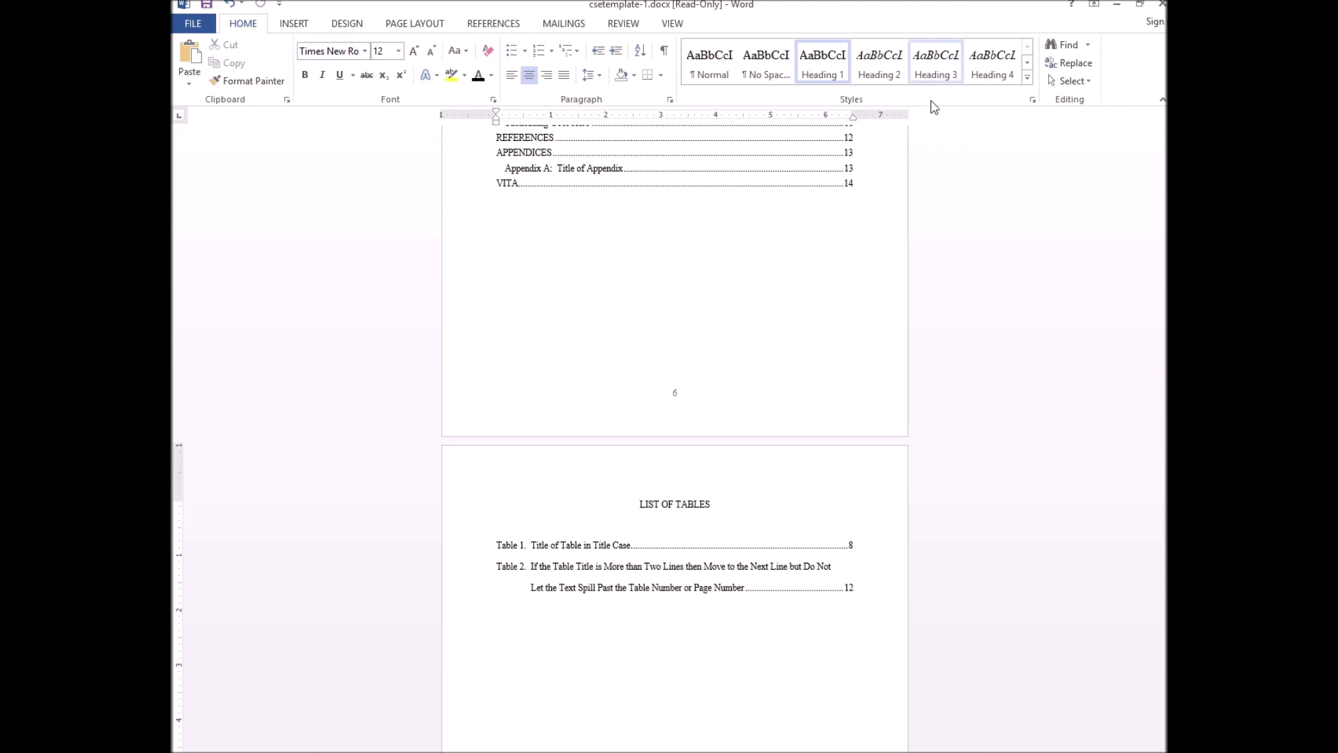
scroll(679, 391, "up", 5)
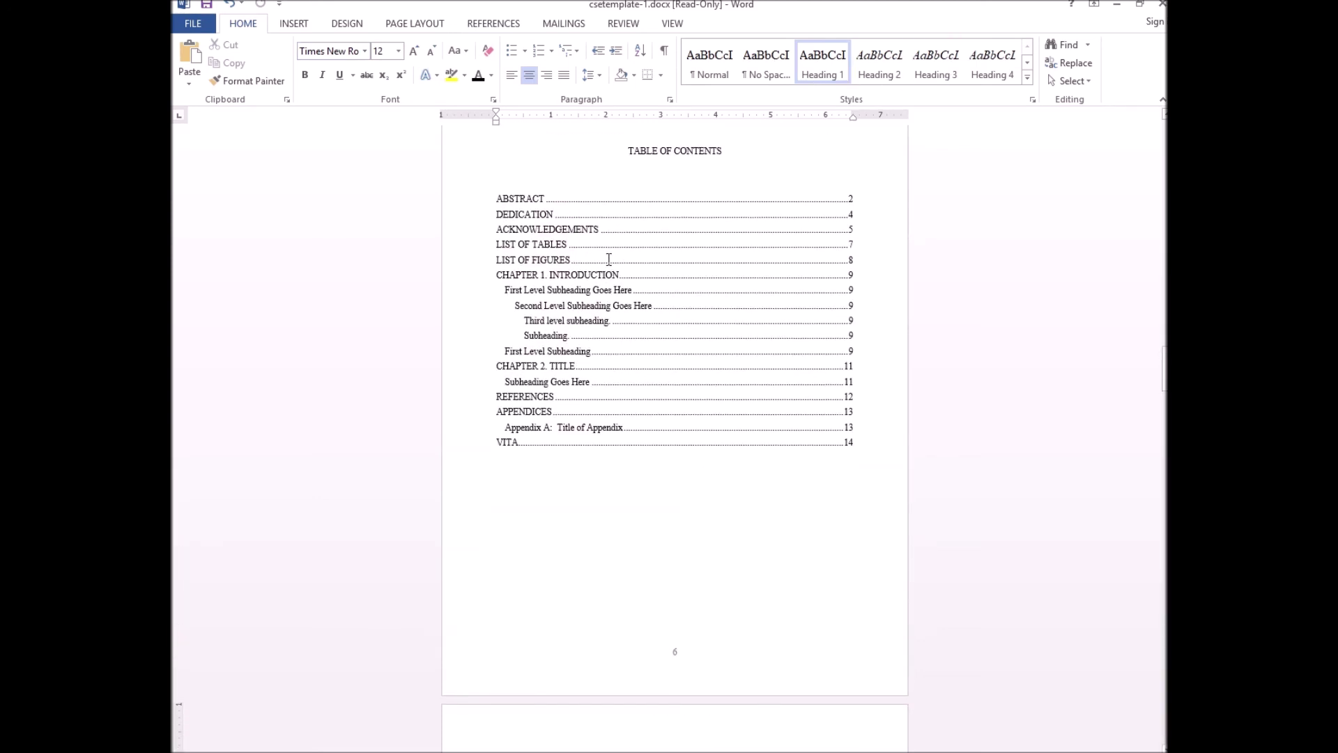
- Examine the Table 1 and Table 2 entries in the List of Tables and compare them with the table of contents
scroll(863, 583, "down", 4)
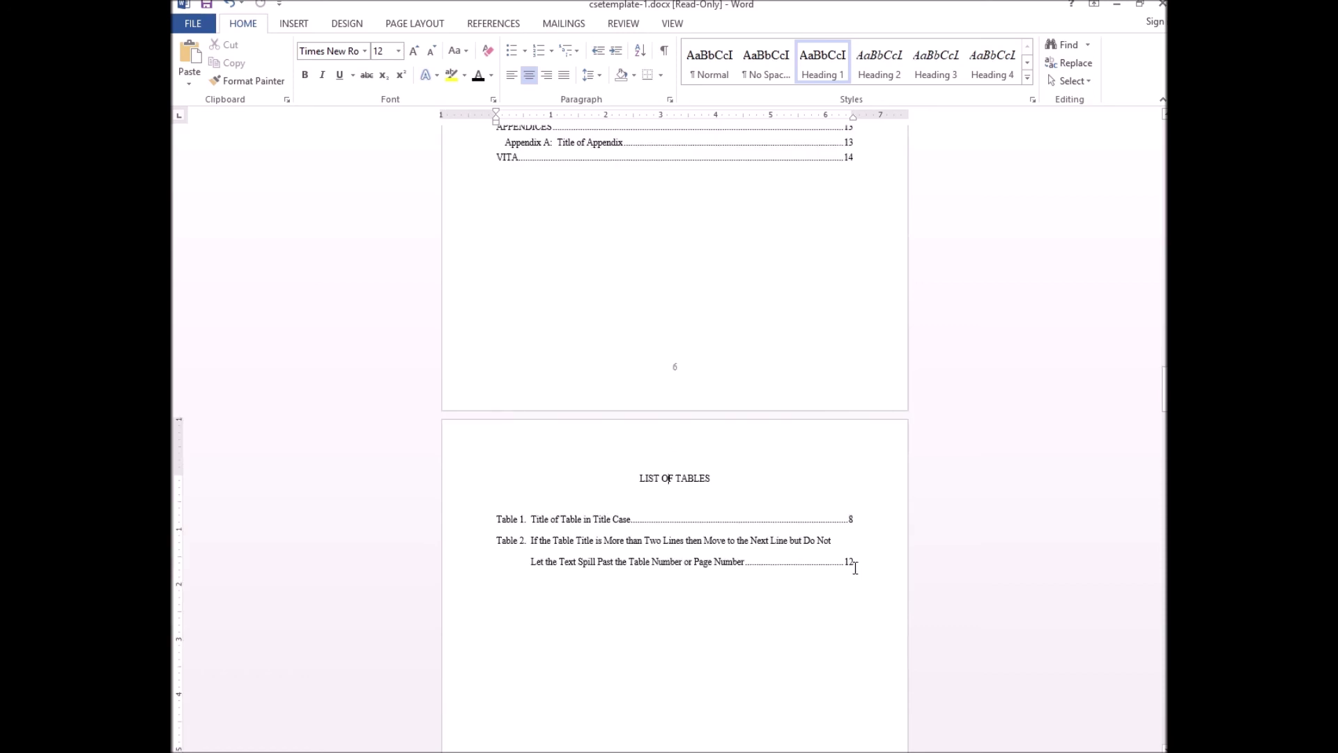
scroll(854, 566, "down", 1)
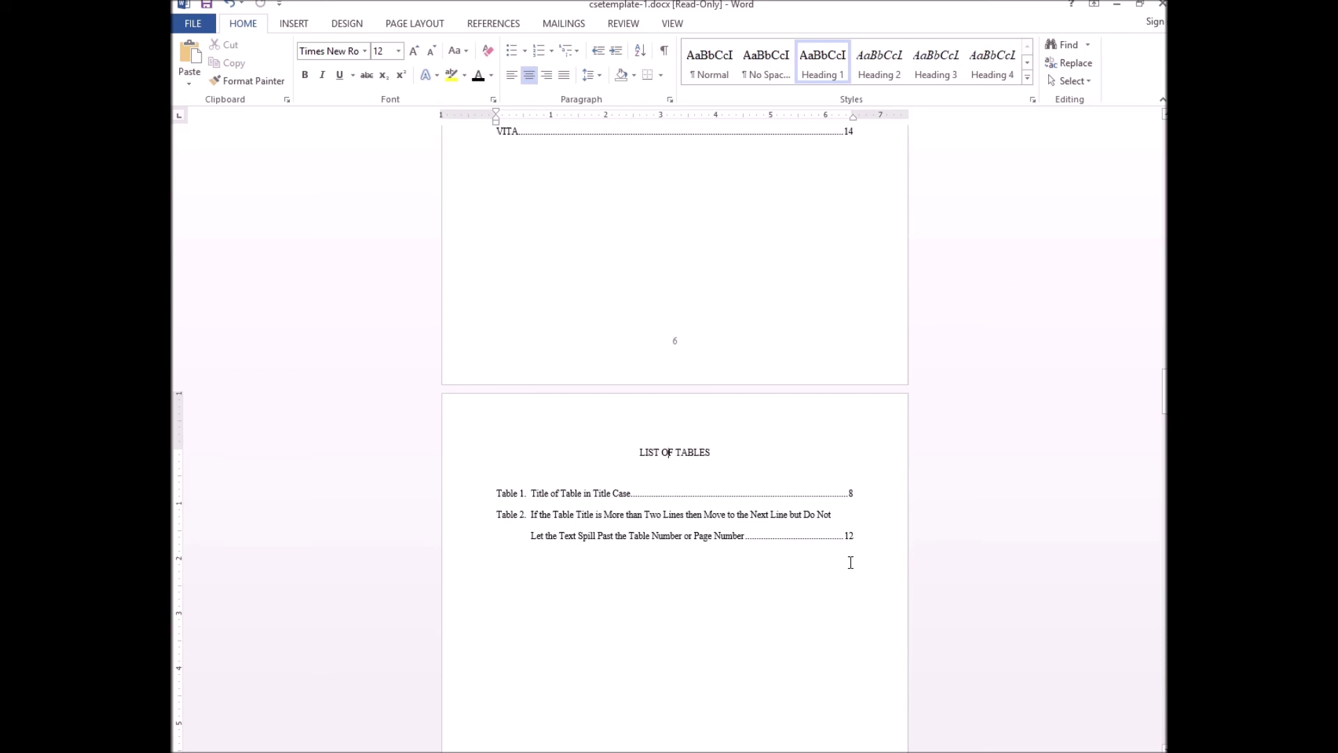
scroll(850, 563, "down", 2)
scroll(850, 562, "down", 1)
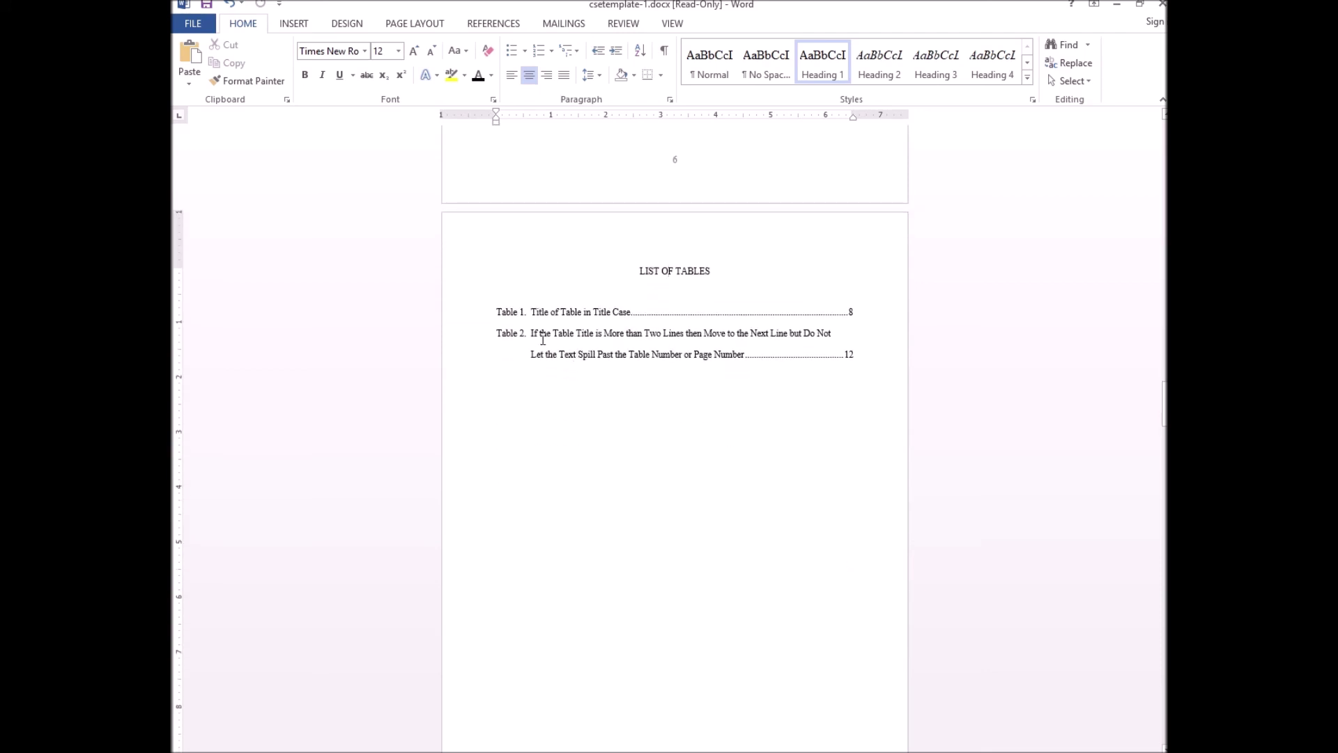
left_click_drag(498, 312, 631, 308)
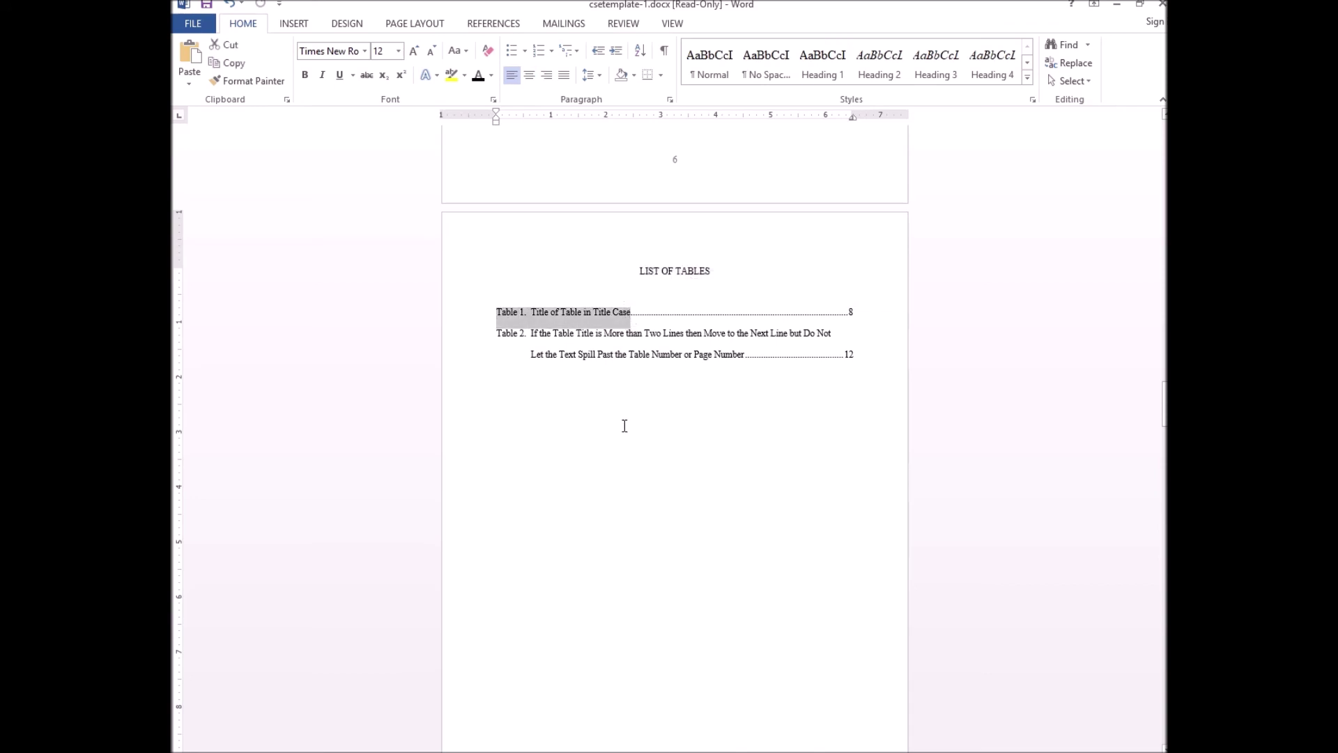
triple_click(633, 341)
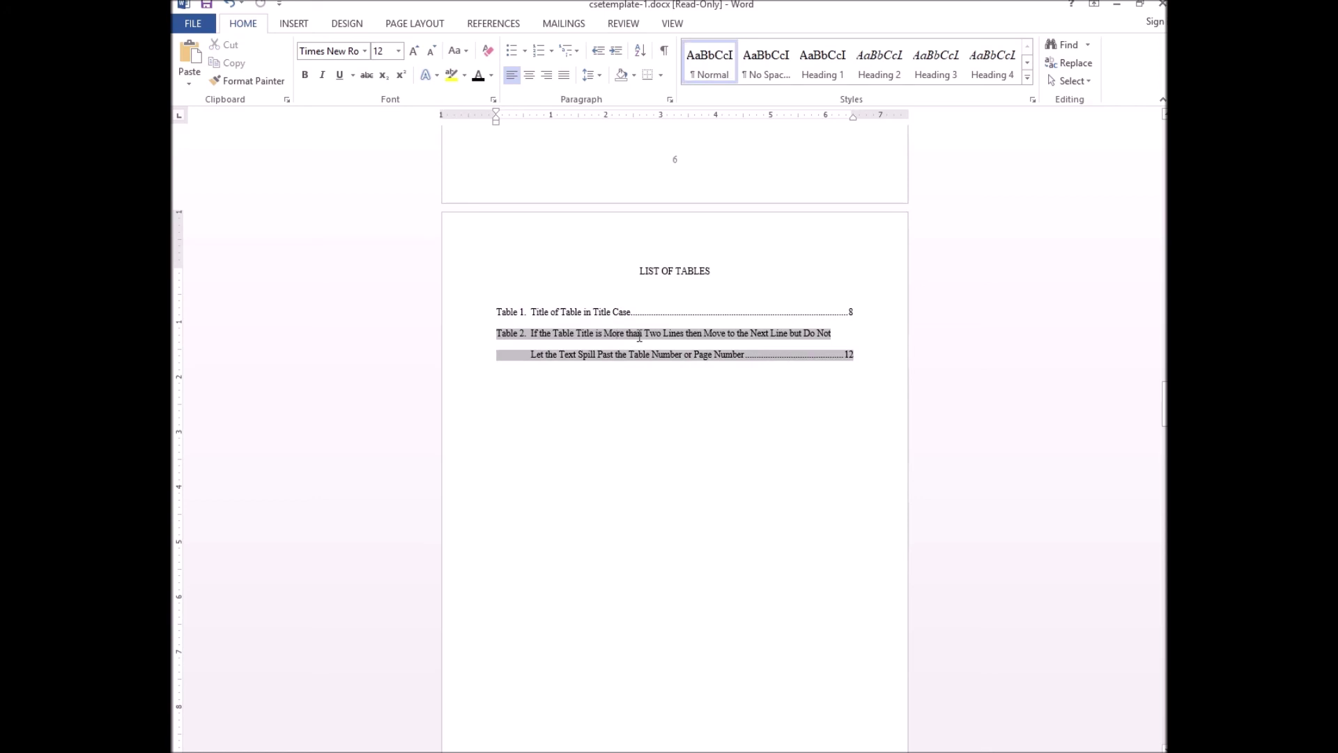
scroll(670, 377, "up", 10)
scroll(671, 377, "up", 2)
left_click(670, 377)
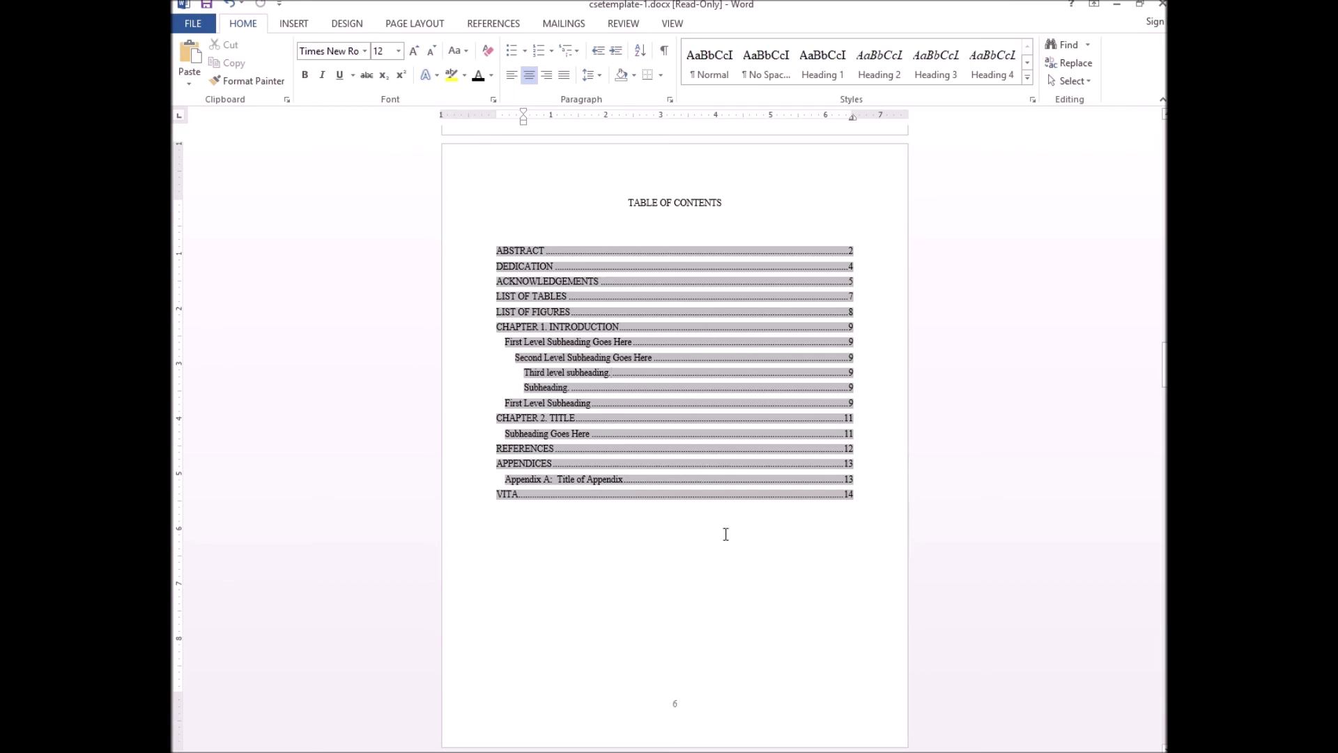
scroll(725, 534, "down", 3)
scroll(725, 527, "up", 1)
scroll(724, 520, "down", 3)
left_click(827, 594)
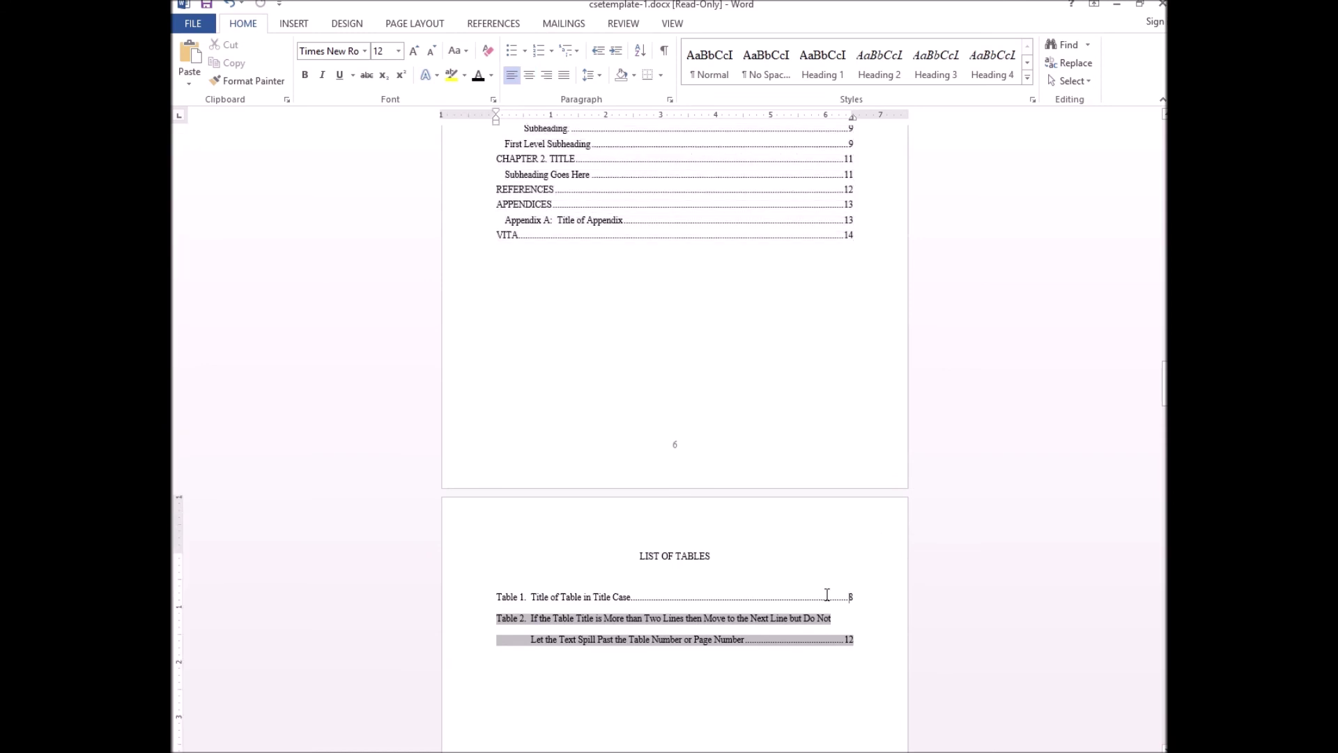
- Review the update options for the table of contents and close them without updating
scroll(787, 530, "up", 3)
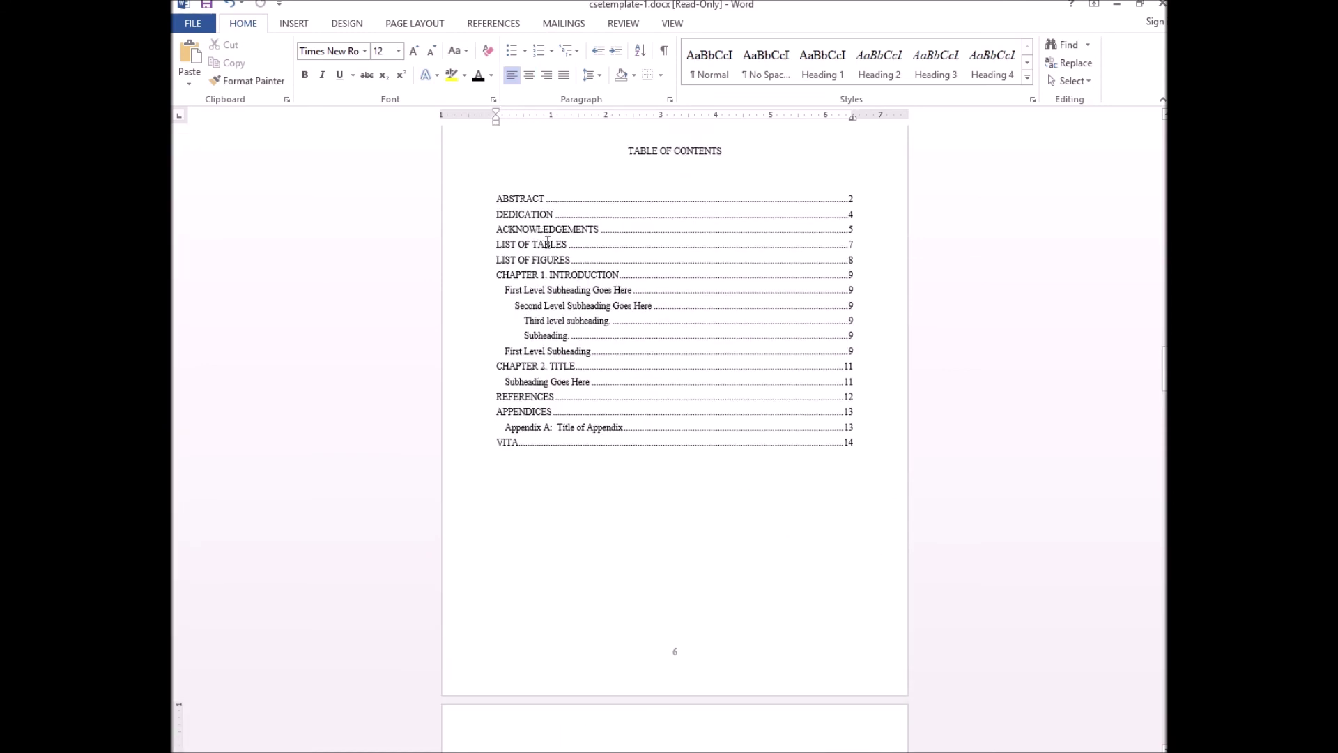
scroll(547, 241, "up", 1)
left_click(517, 250)
left_click(494, 23)
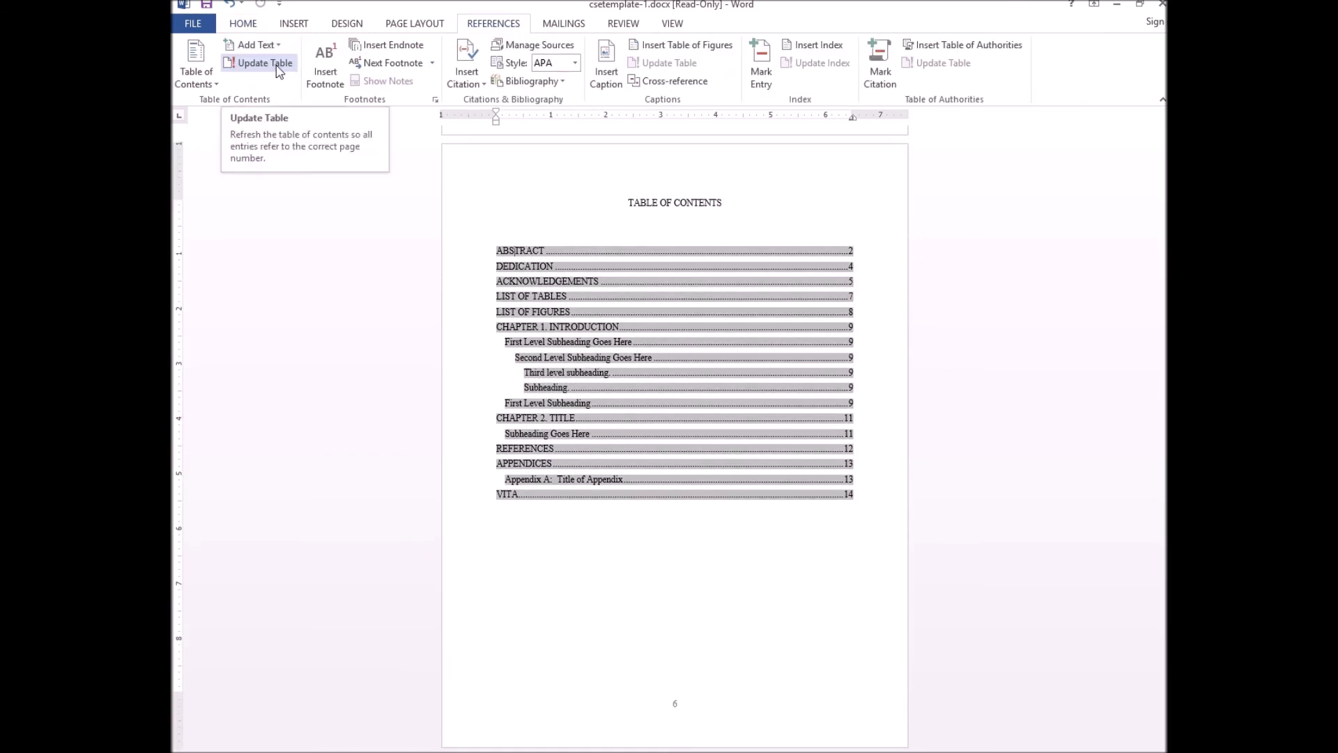
left_click(277, 67)
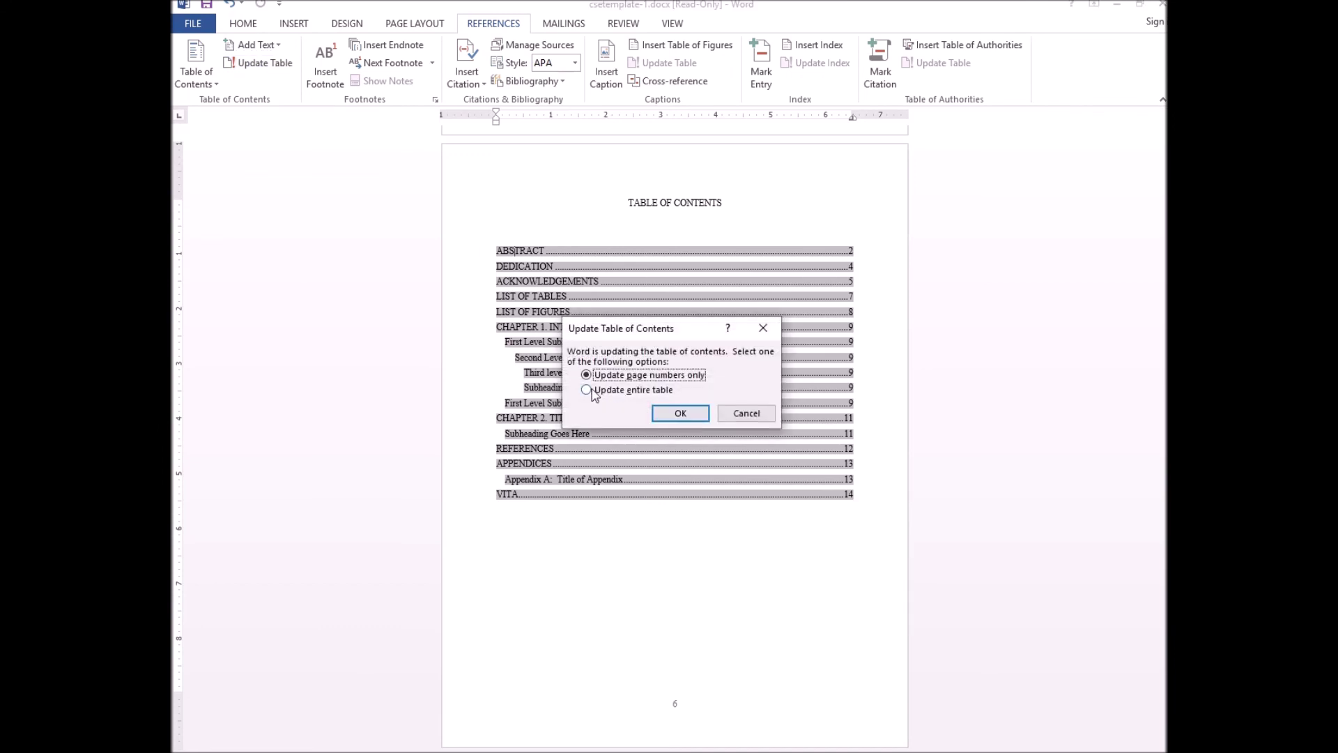
left_click(747, 413)
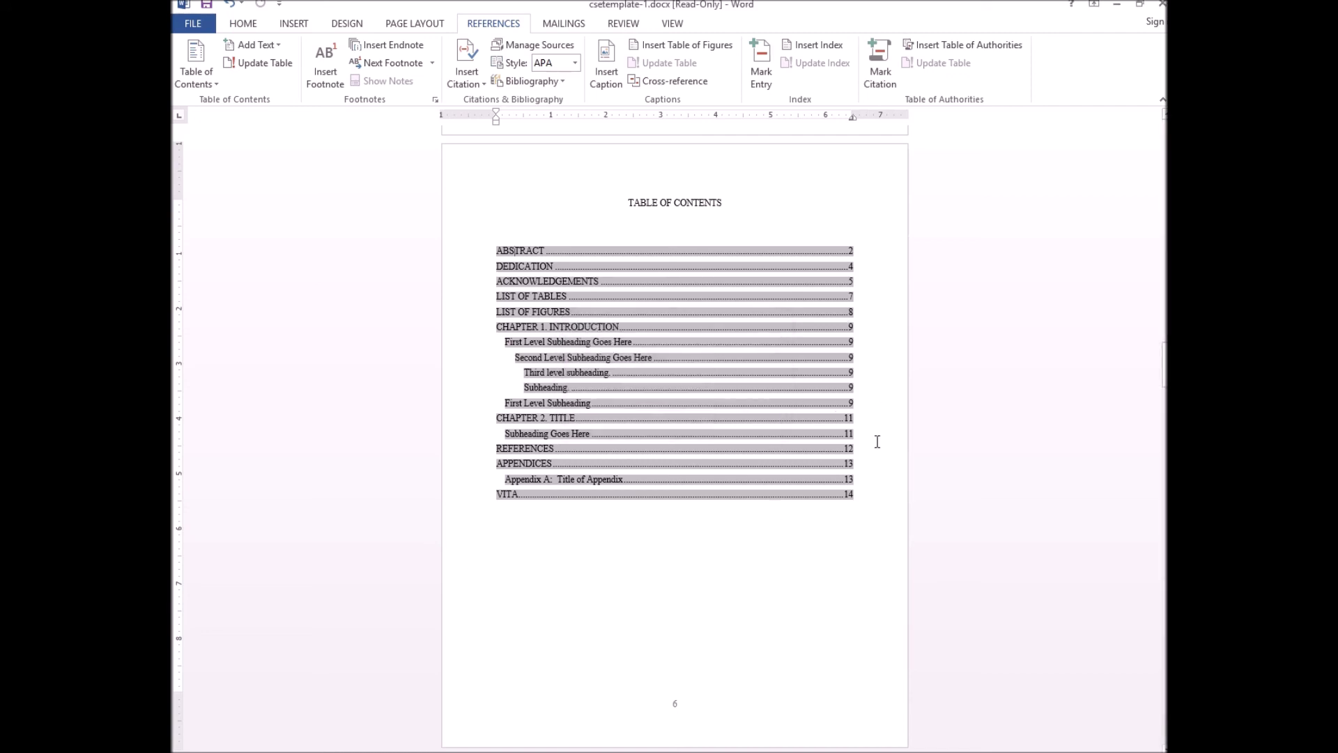